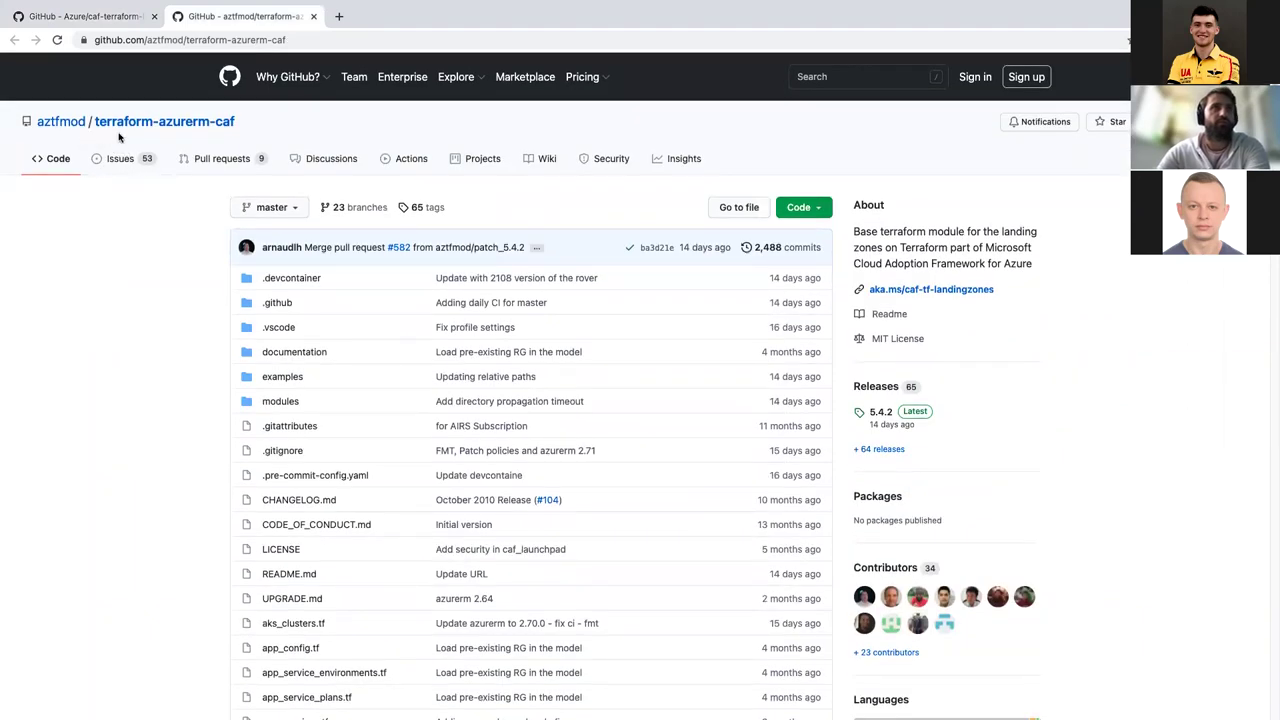
Step: Switch from Visual Studio Code to the Chrome tab for the caf-terraform-landingzones repository
click(91, 8)
Step: Open the Azure/caf-terraform-landingzones tab and read its README on caf_launchpad and caf_solution
click(94, 51)
click(94, 51)
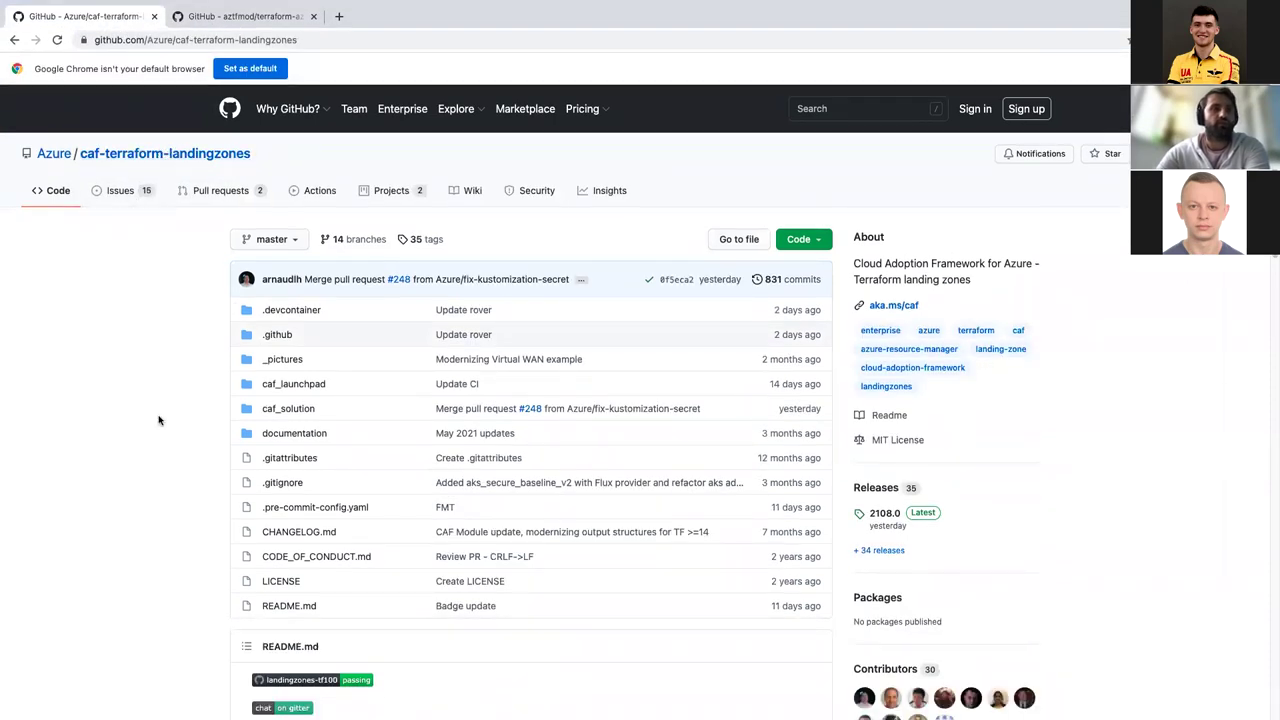
scroll(158, 420, down, 3)
scroll(158, 420, down, 9)
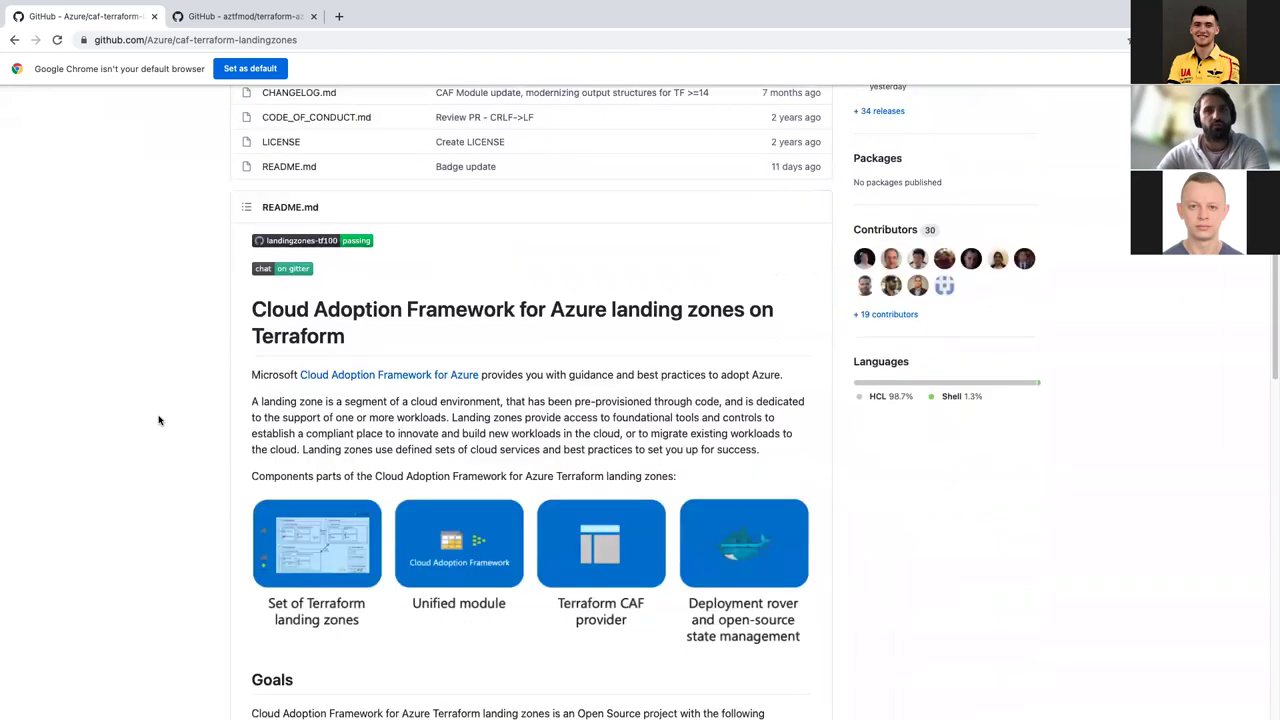
scroll(158, 420, down, 3)
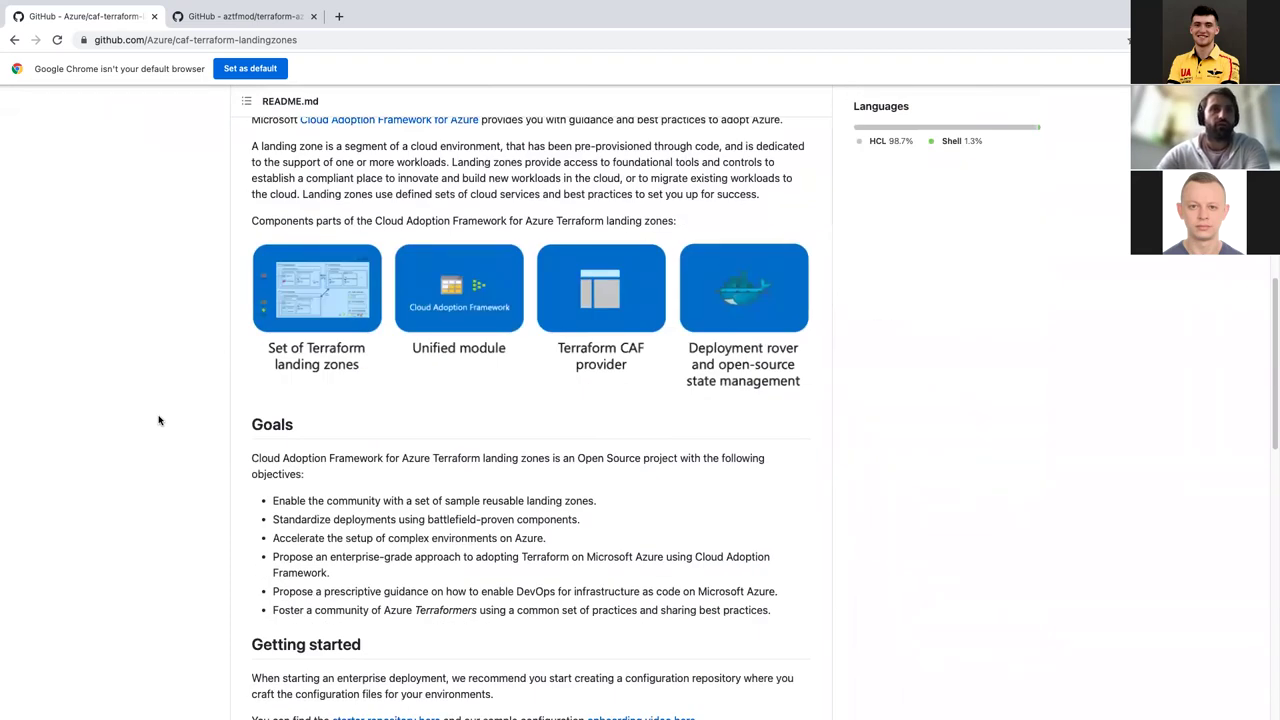
scroll(158, 420, down, 4)
scroll(158, 420, down, 10)
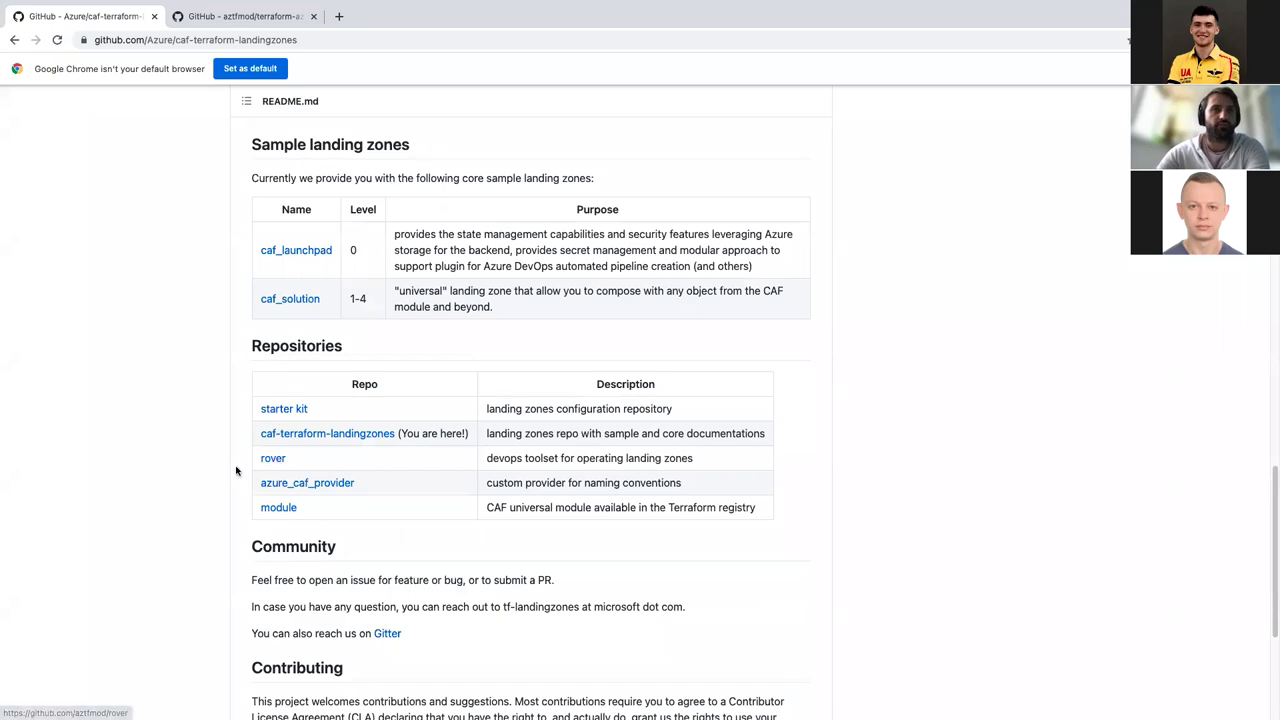
scroll(152, 507, down, 2)
scroll(152, 507, up, 3)
scroll(152, 507, up, 12)
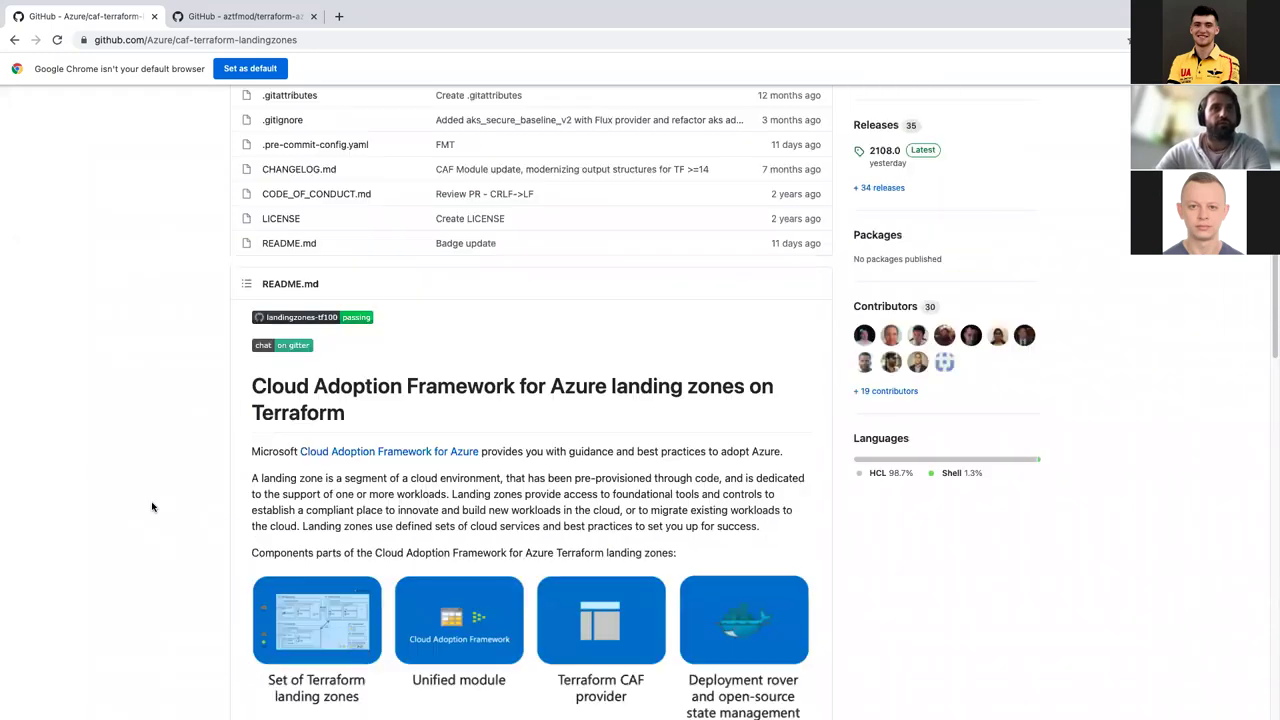
scroll(152, 507, down, 11)
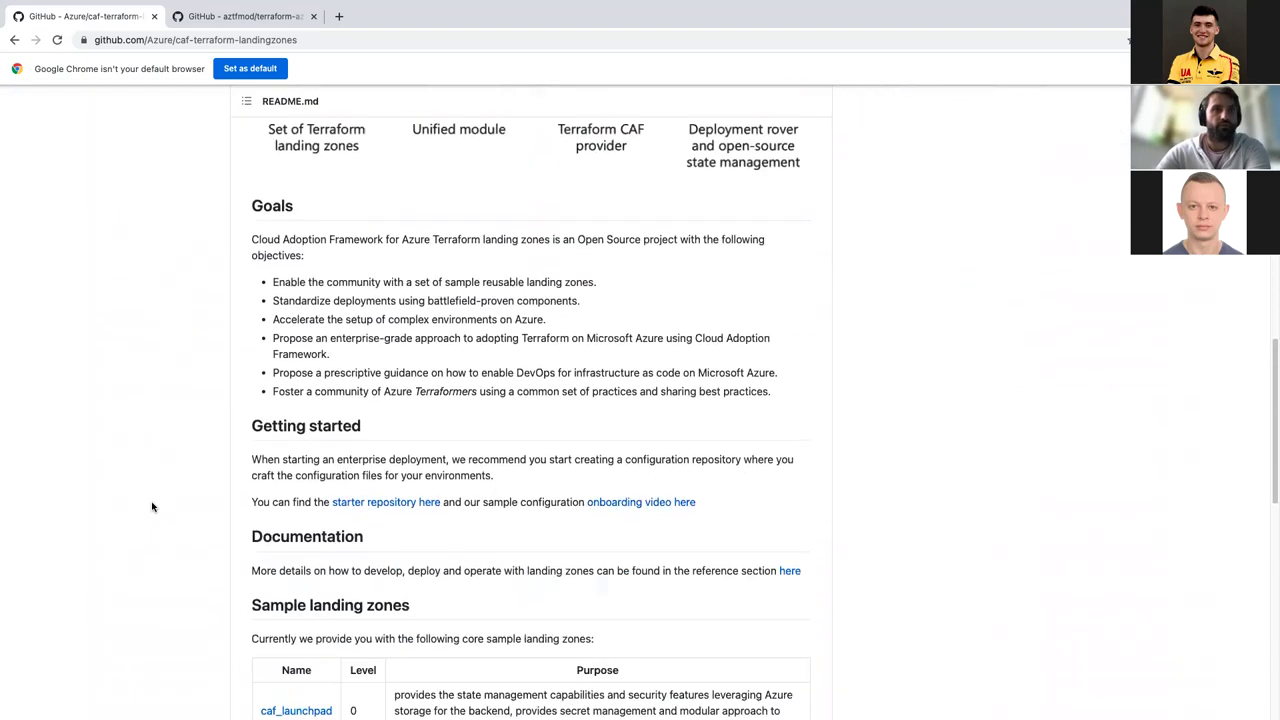
scroll(152, 507, up, 11)
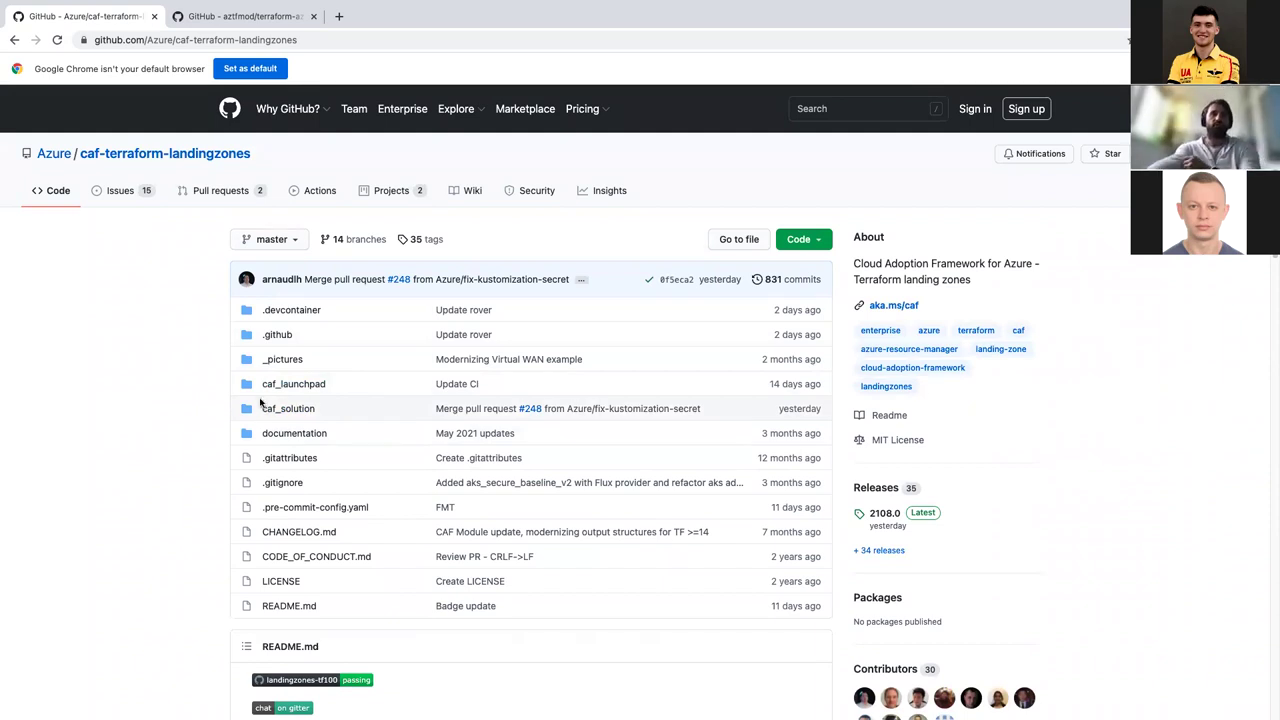
Step: Check the repository's HTTPS clone URL under Code, then switch to the terraform-azurerm-caf tab
click(820, 242)
click(772, 314)
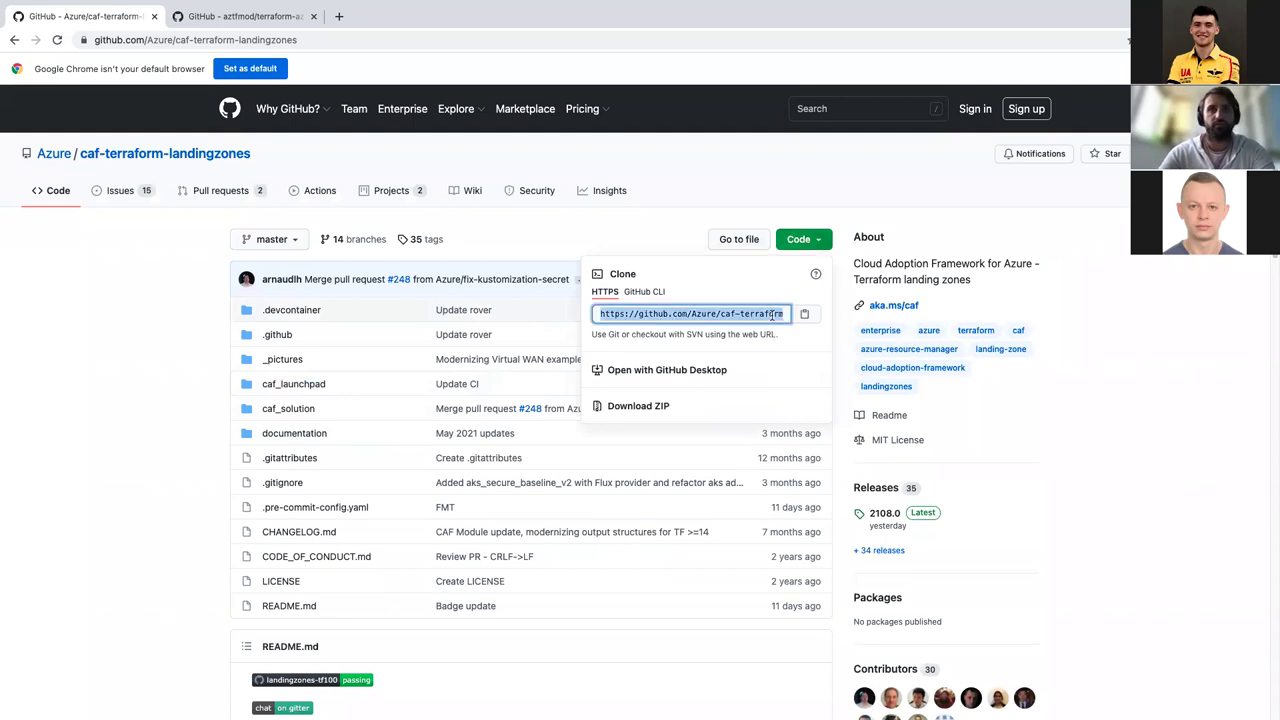
click(78, 456)
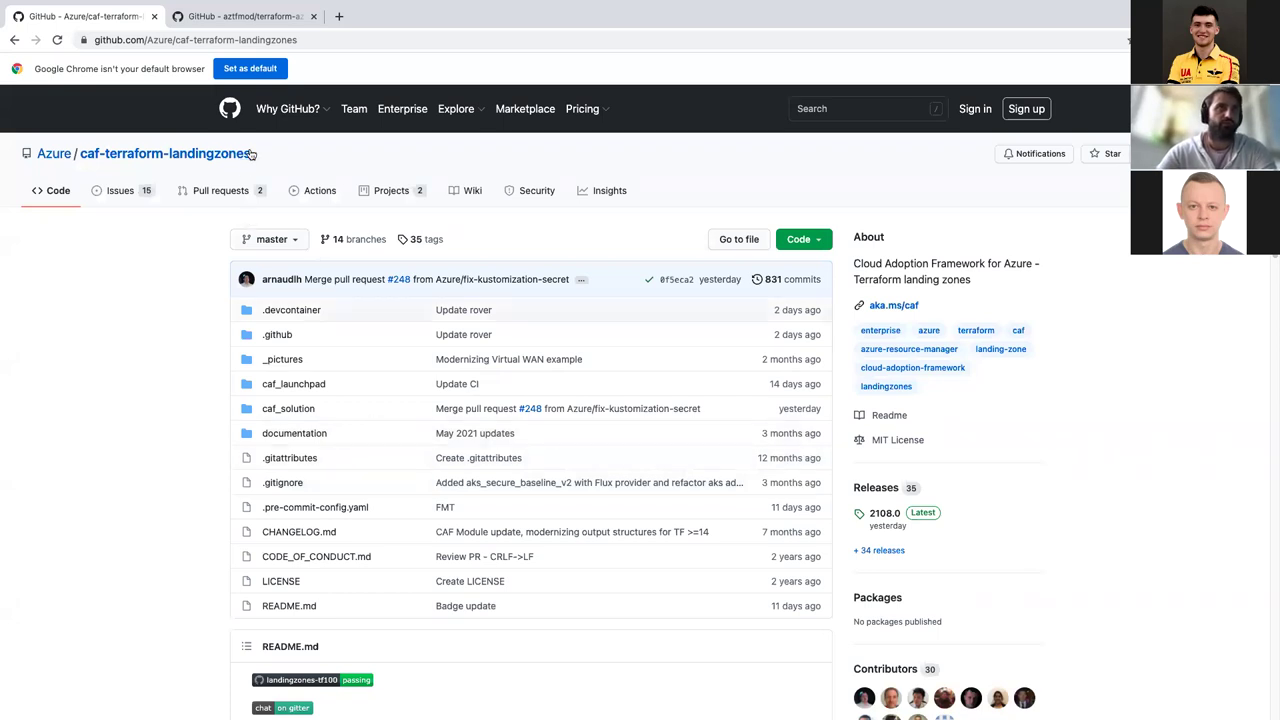
click(262, 18)
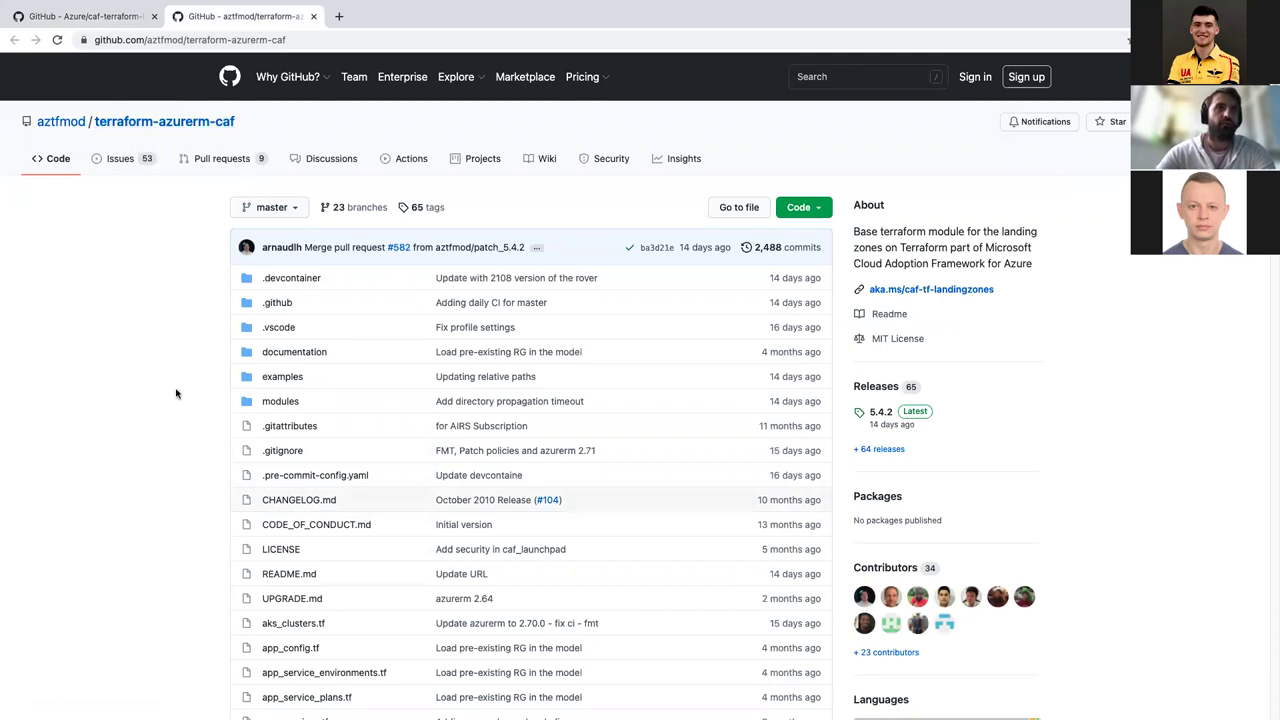
Step: Browse terraform-azurerm-caf's modules > compute > virtual_machine folder
scroll(176, 393, down, 2)
scroll(176, 393, up, 2)
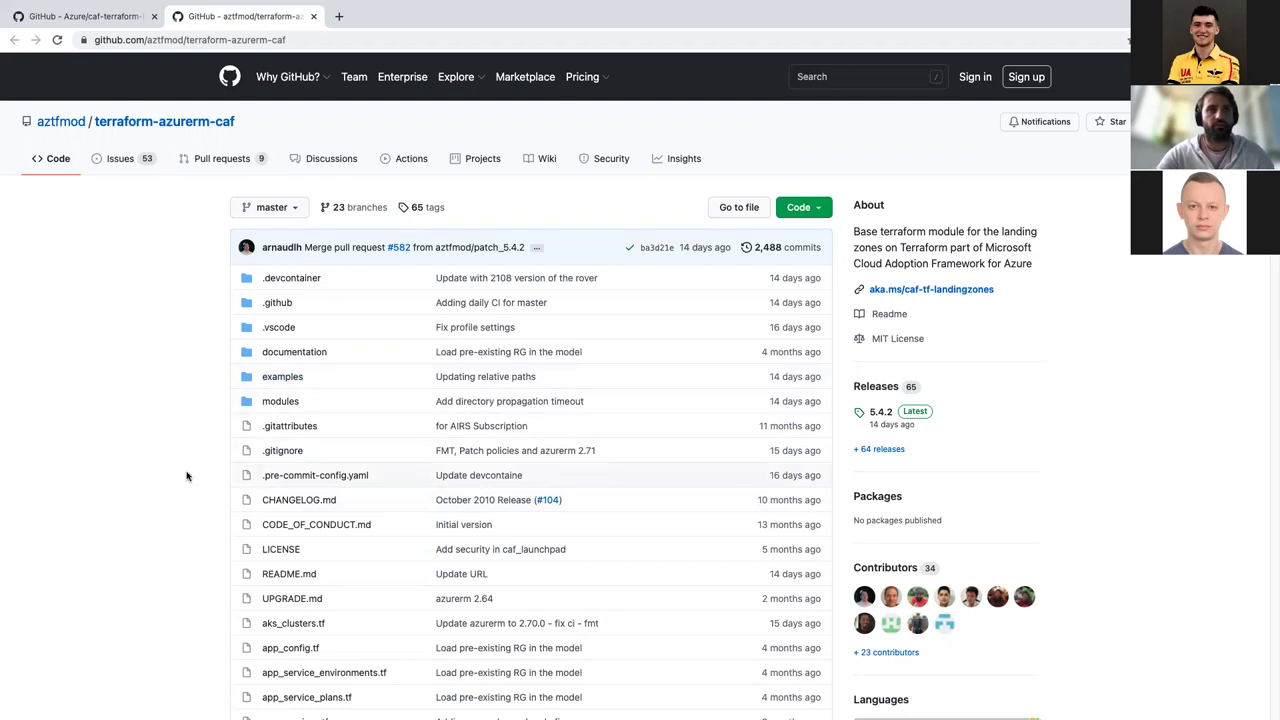
scroll(186, 476, down, 3)
scroll(186, 476, down, 2)
scroll(186, 476, up, 5)
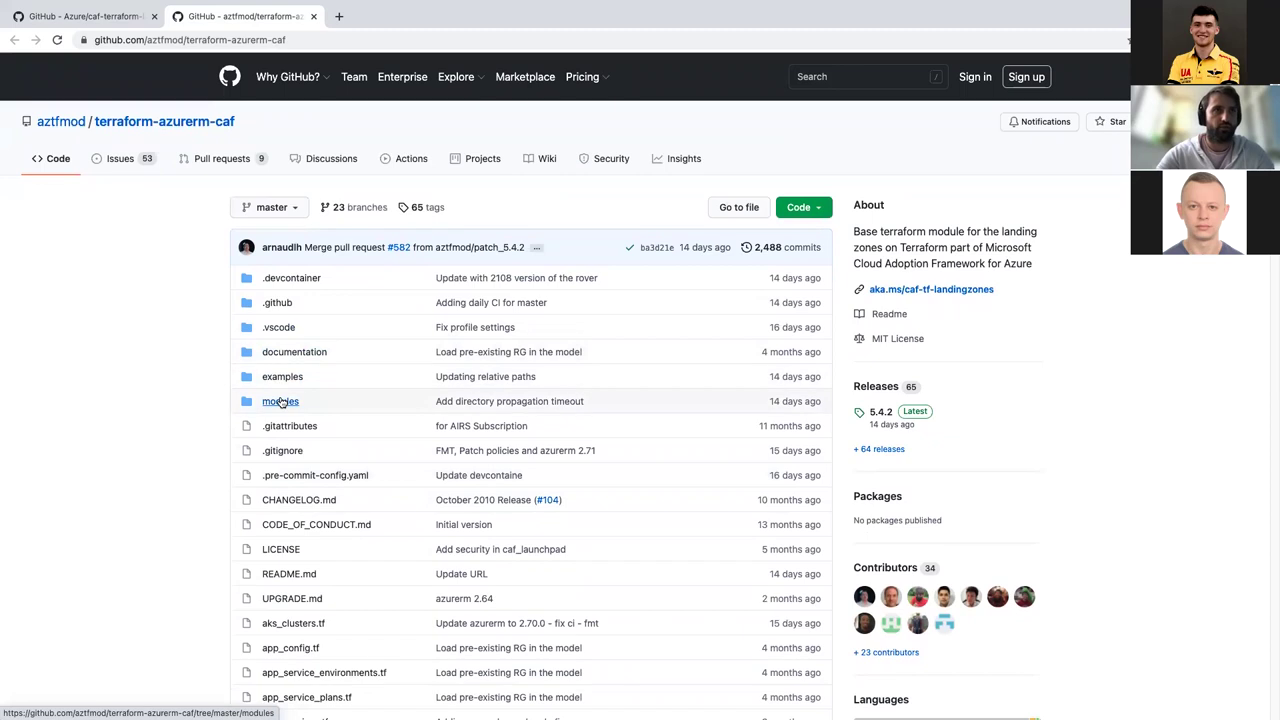
click(281, 401)
scroll(281, 401, down, 5)
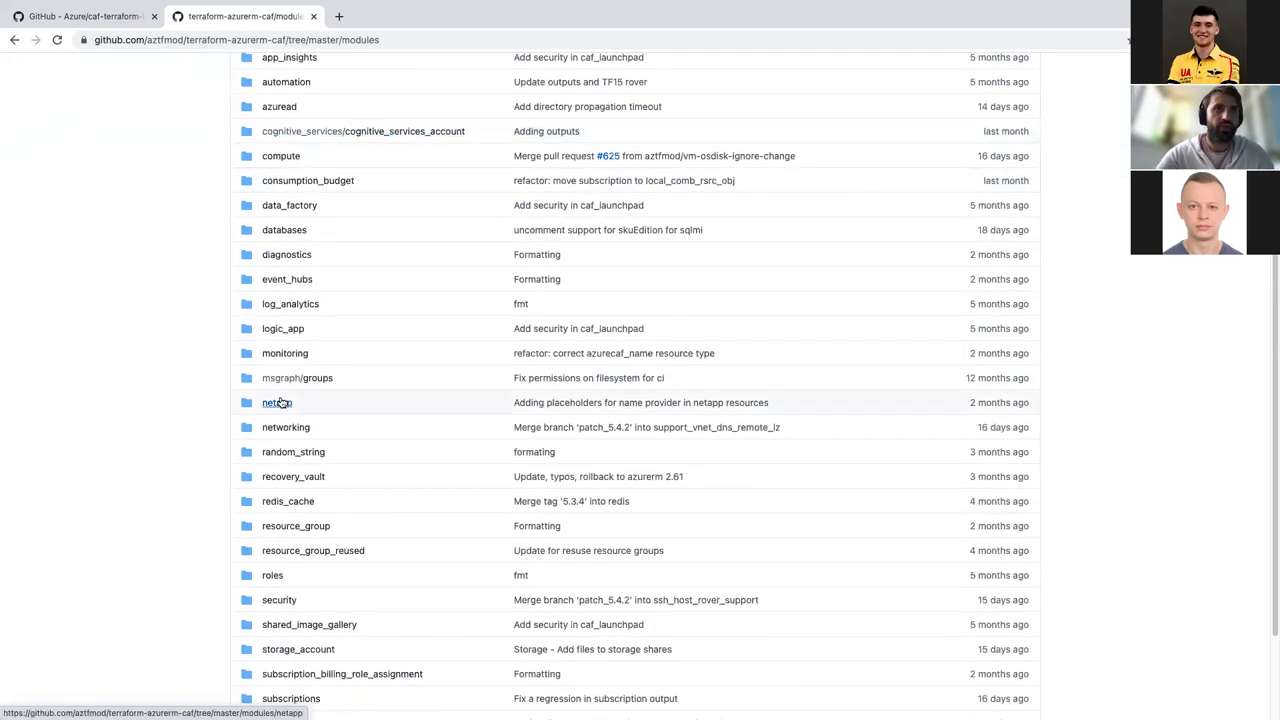
scroll(281, 401, up, 3)
scroll(282, 401, up, 2)
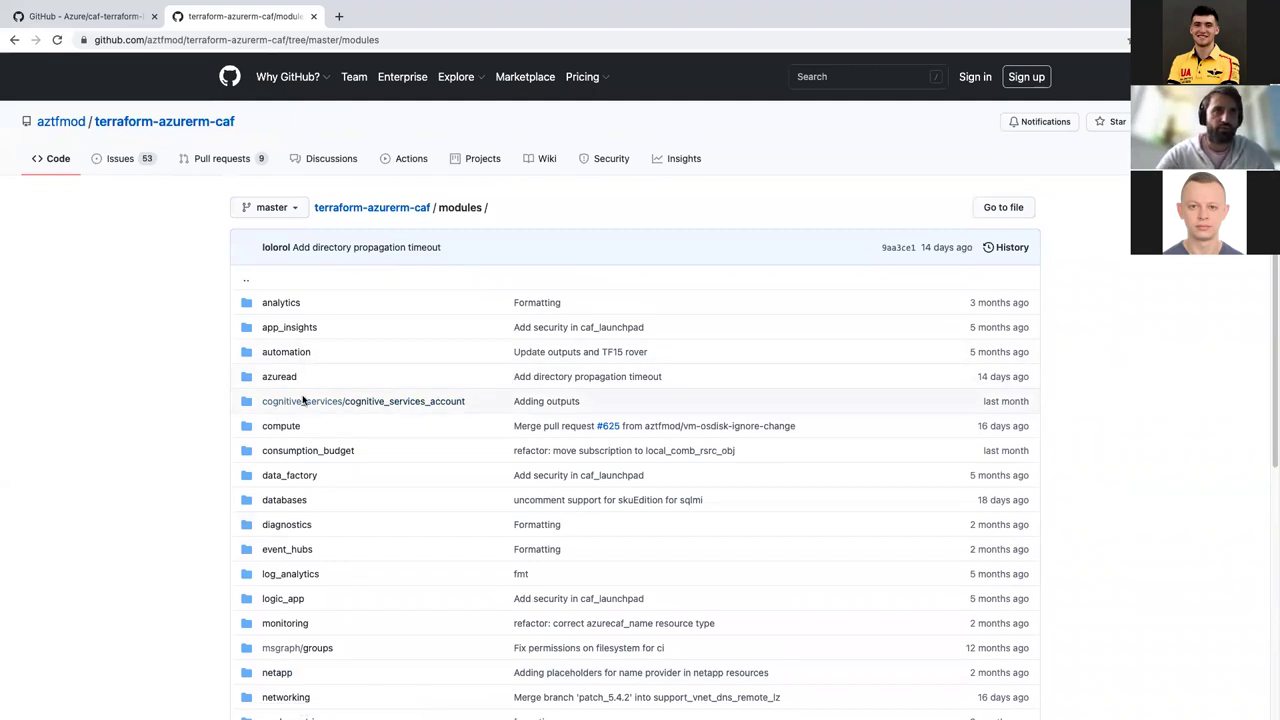
click(283, 426)
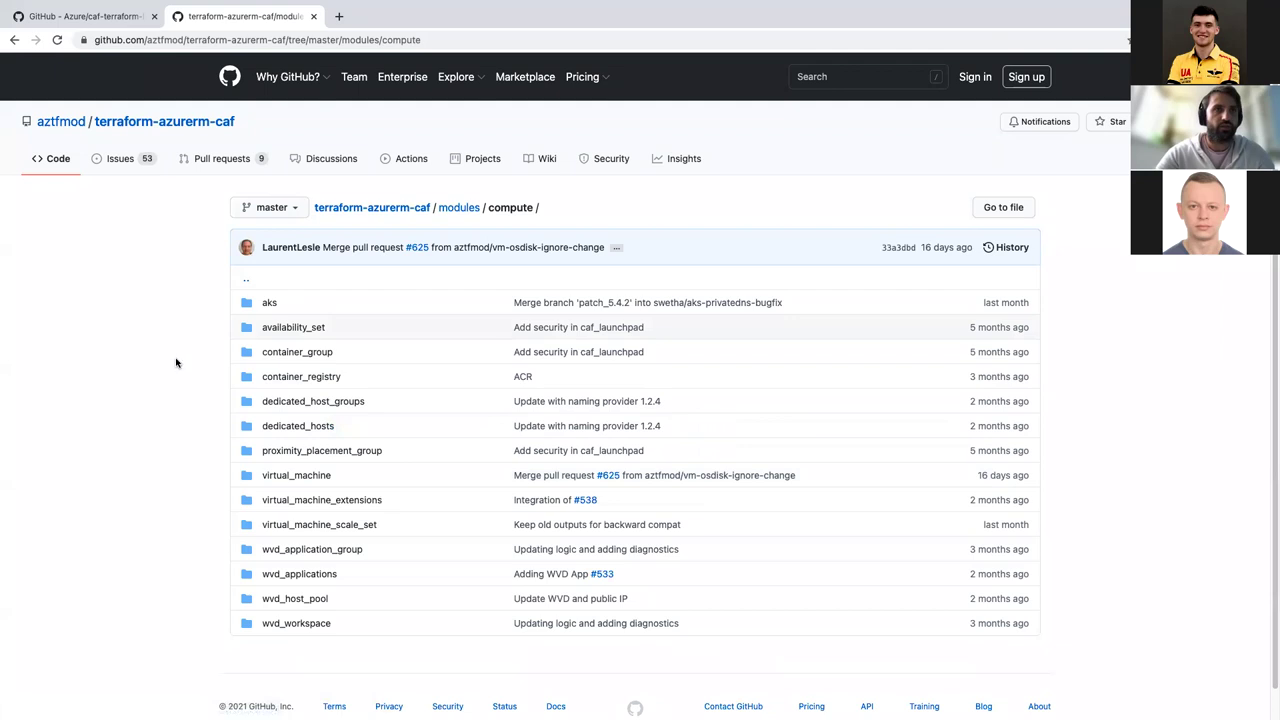
click(317, 479)
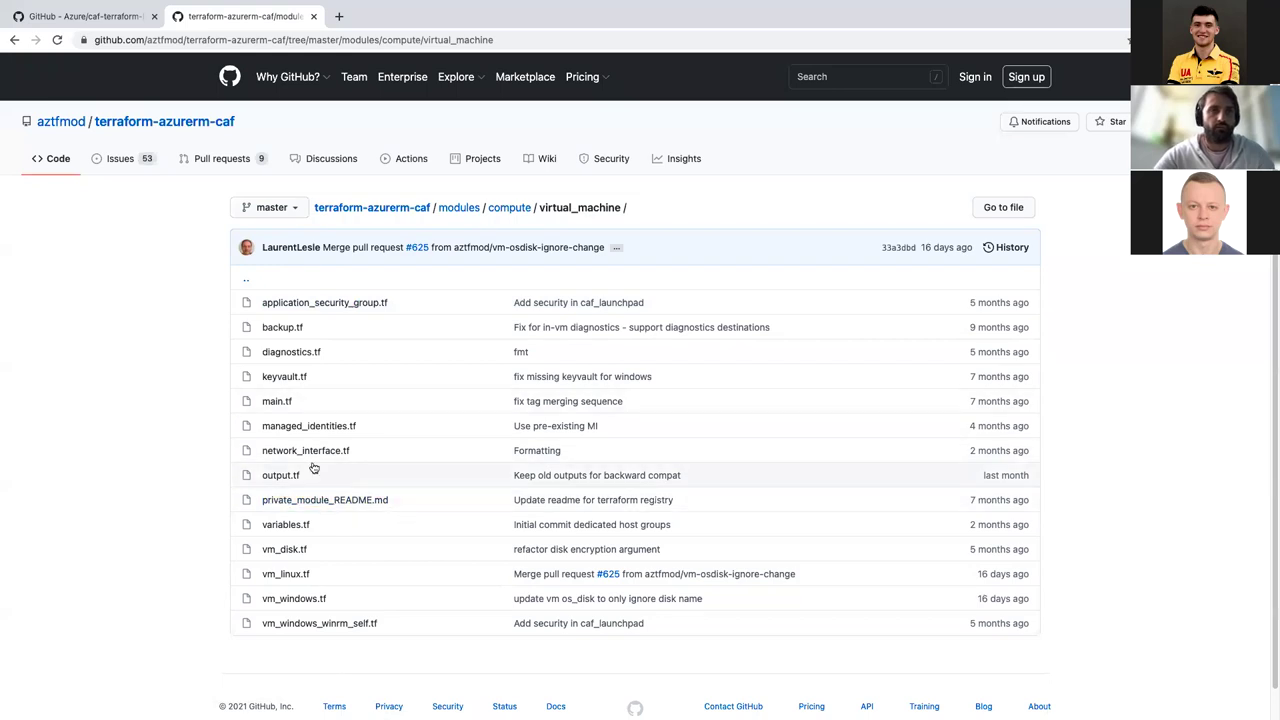
Step: Return to the repository root and open the examples folder
scroll(305, 307, left, 5)
scroll(305, 307, left, 5)
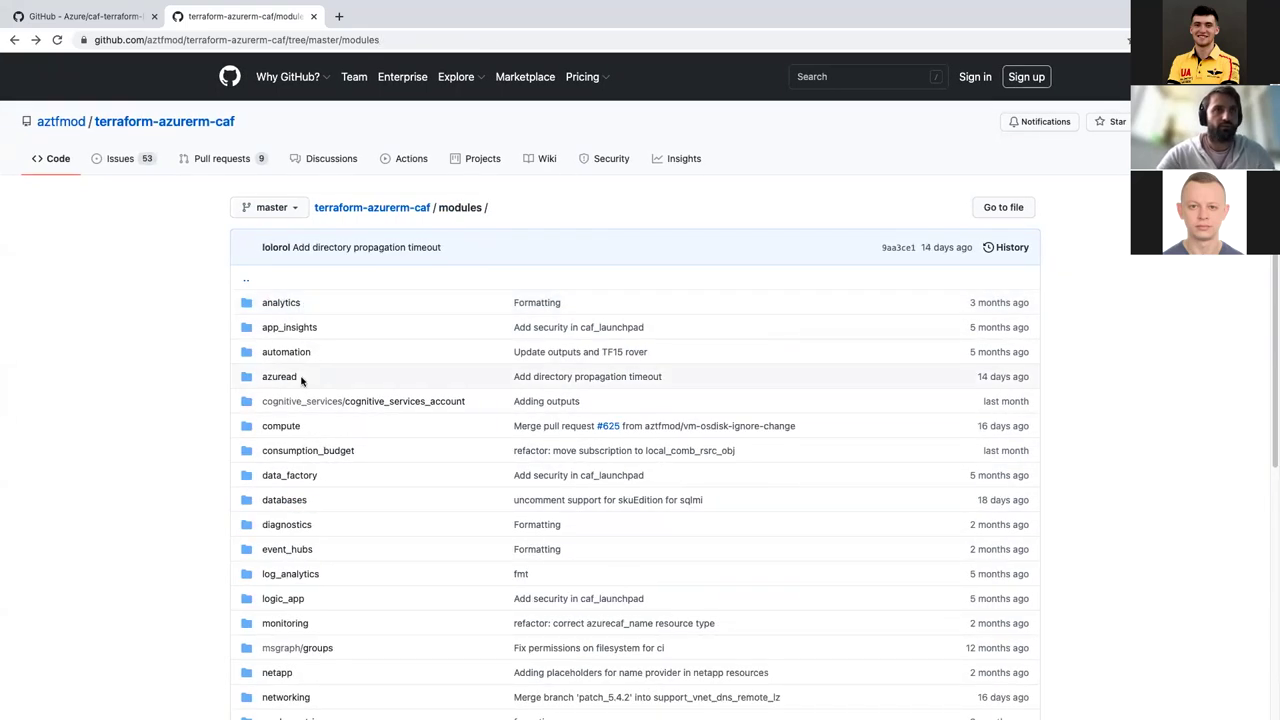
click(416, 207)
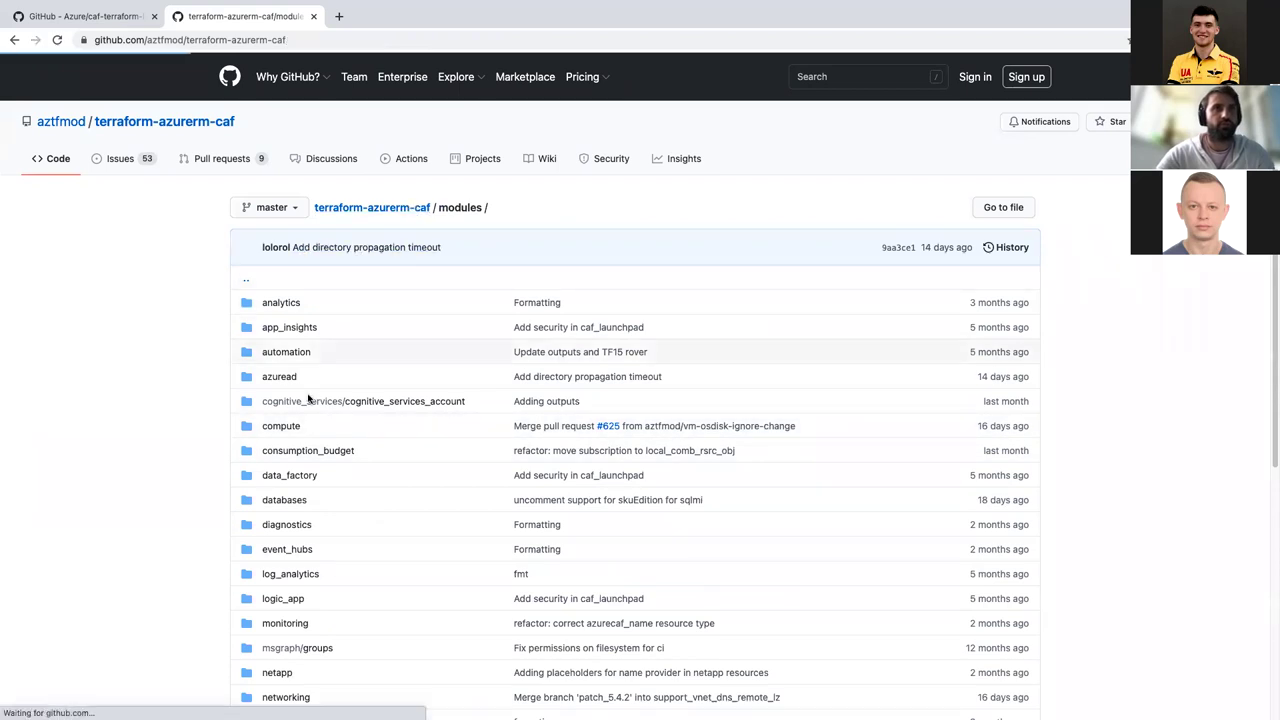
click(284, 377)
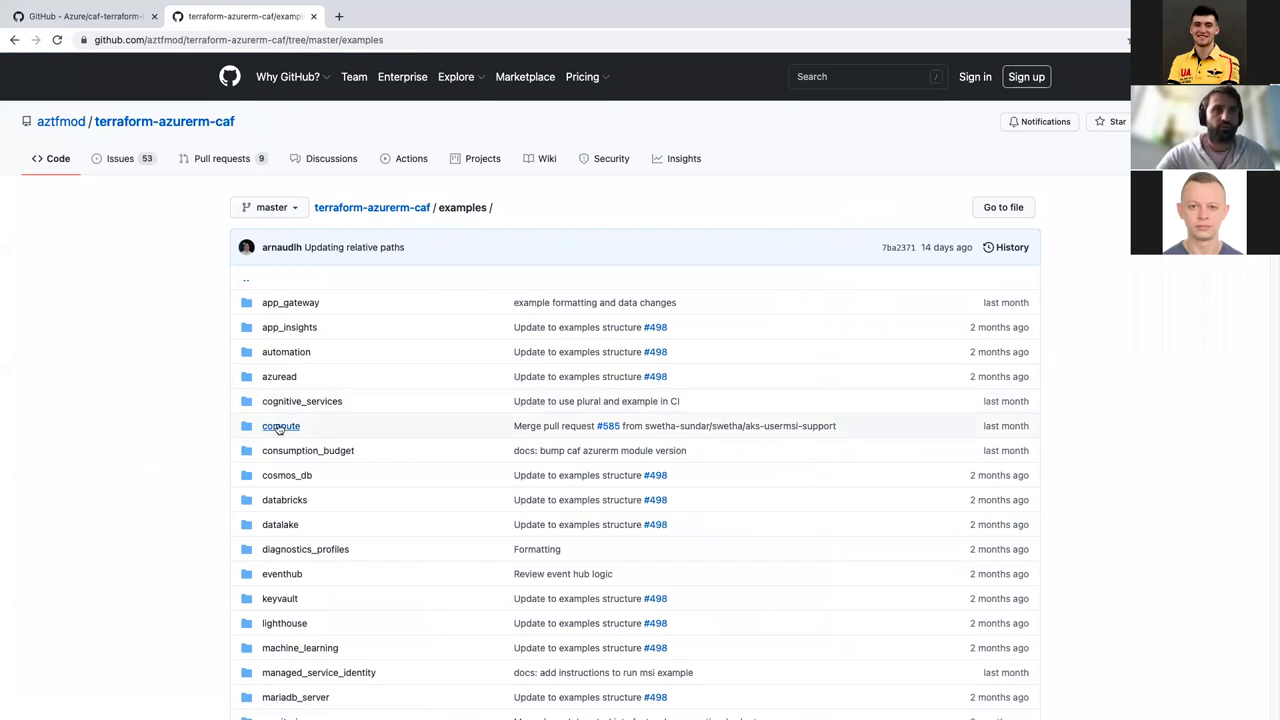
Step: Navigate examples > compute > virtual_machine > 100-single-linux-vm to view its files and readme
click(280, 426)
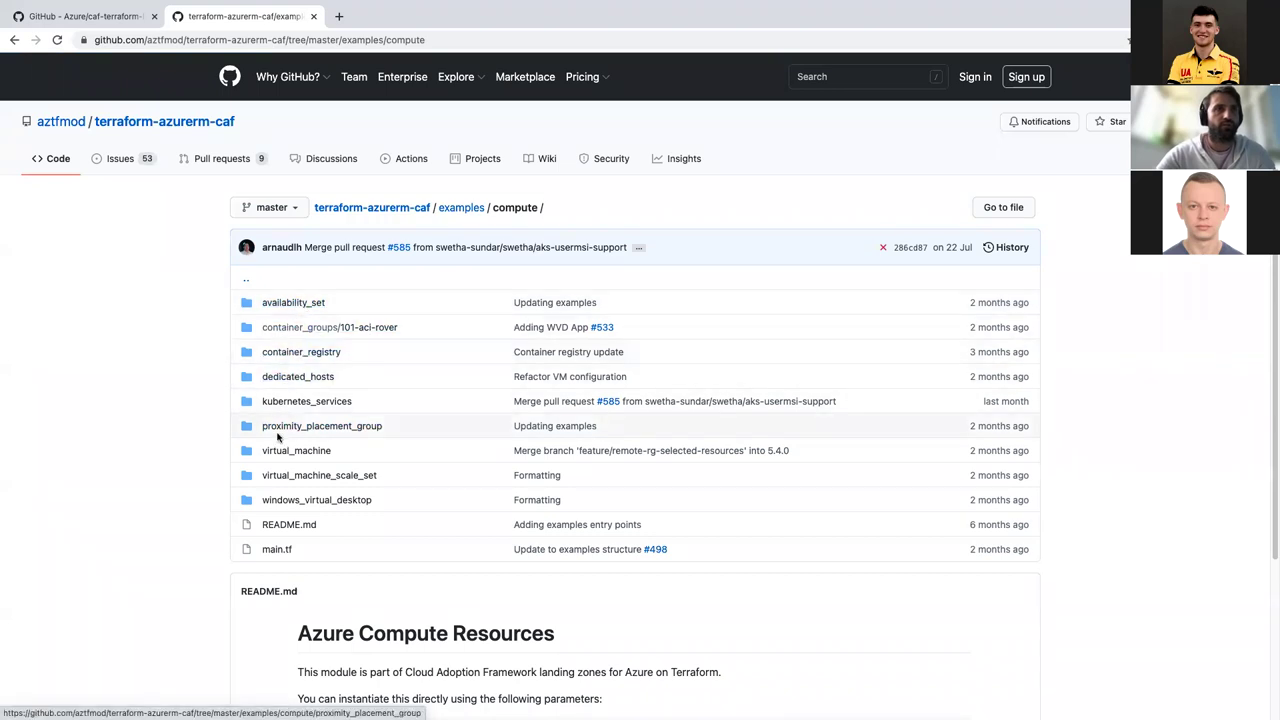
click(288, 451)
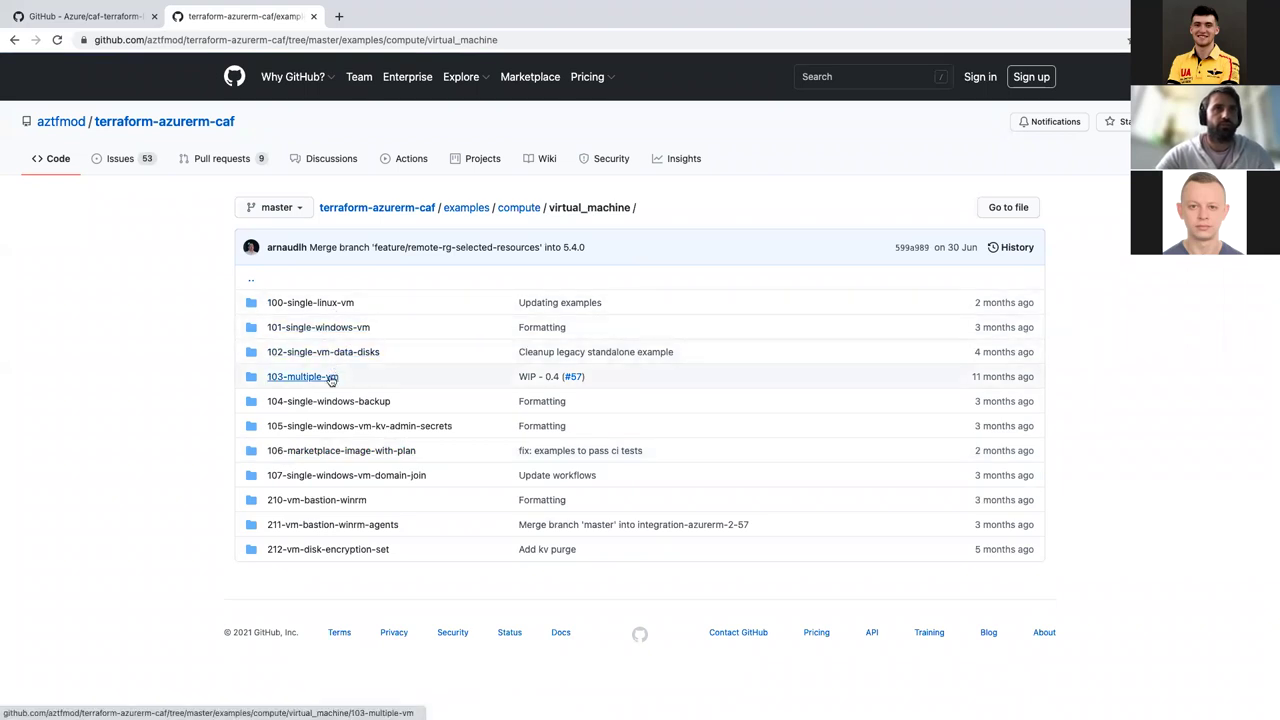
click(308, 303)
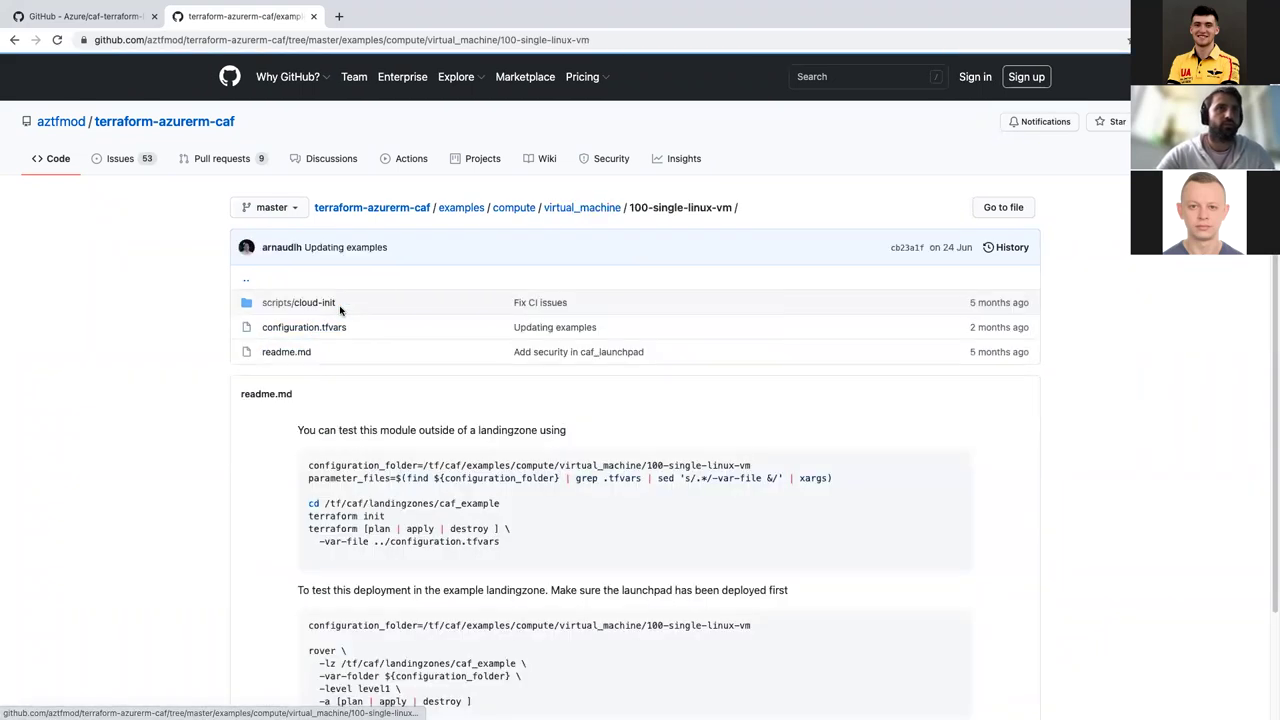
scroll(198, 418, down, 2)
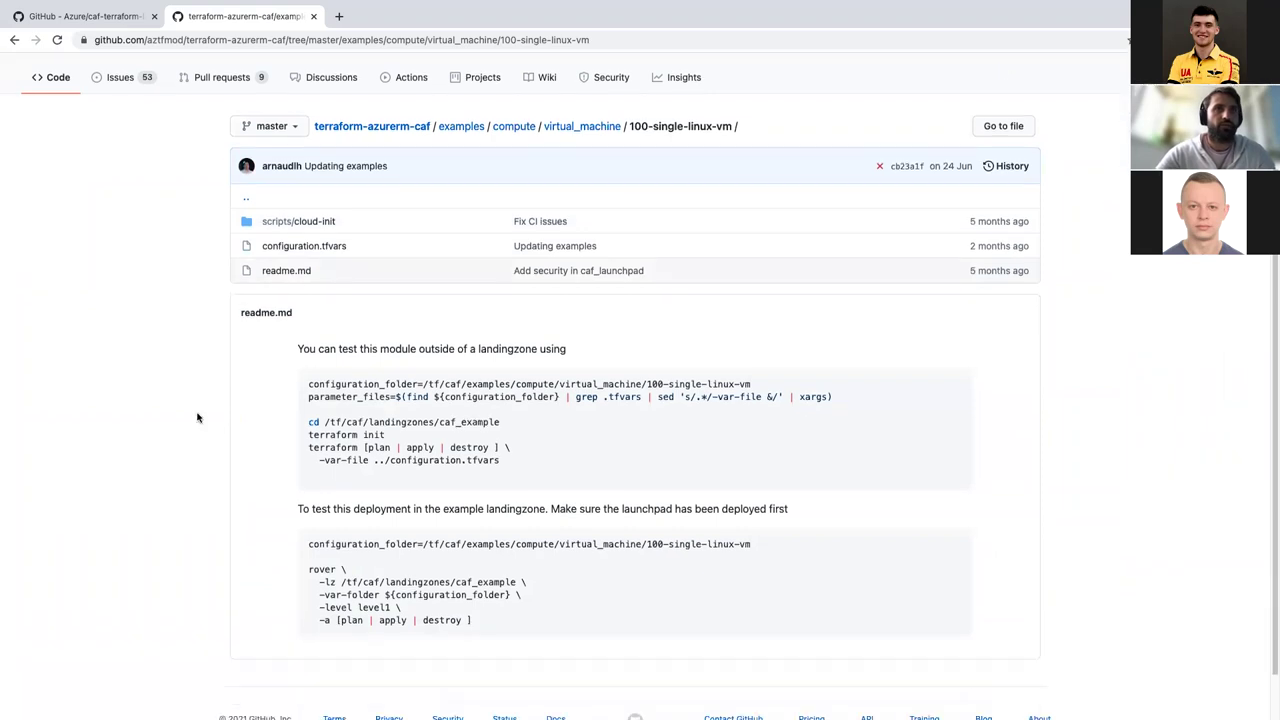
scroll(198, 418, up, 2)
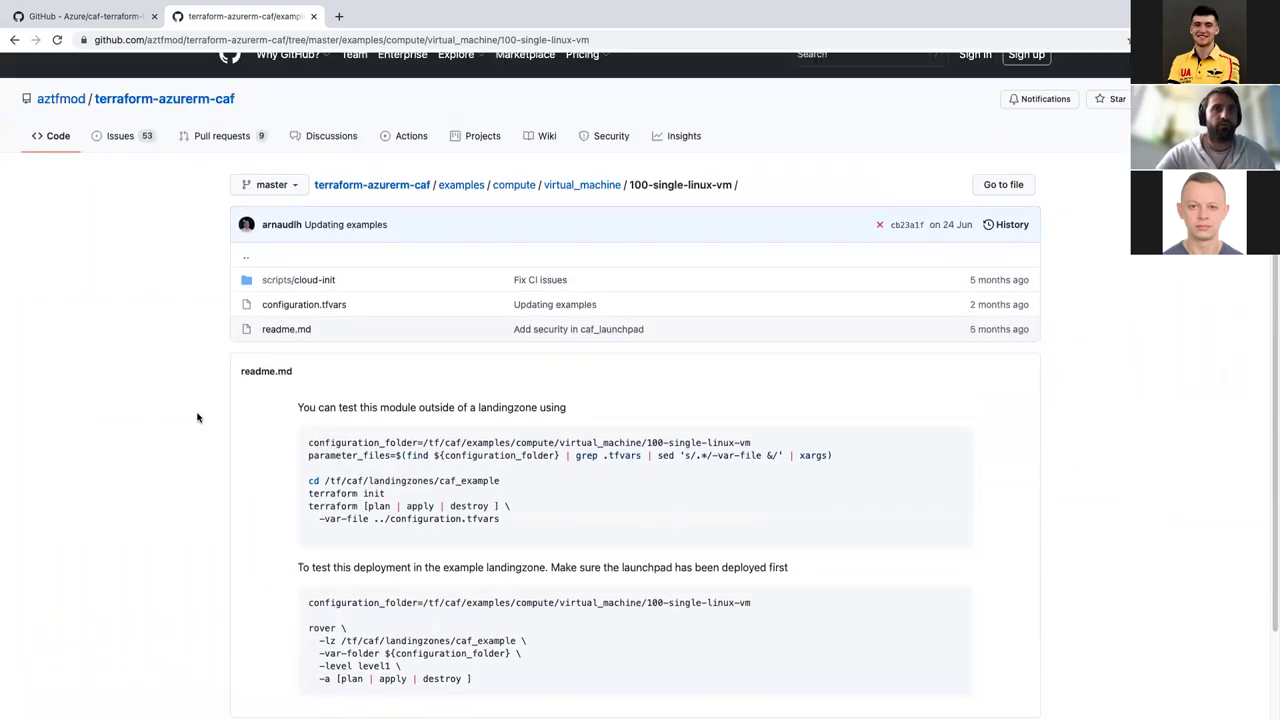
Step: Open configuration.tfvars and locate the example_vm1 key on line 26
click(311, 306)
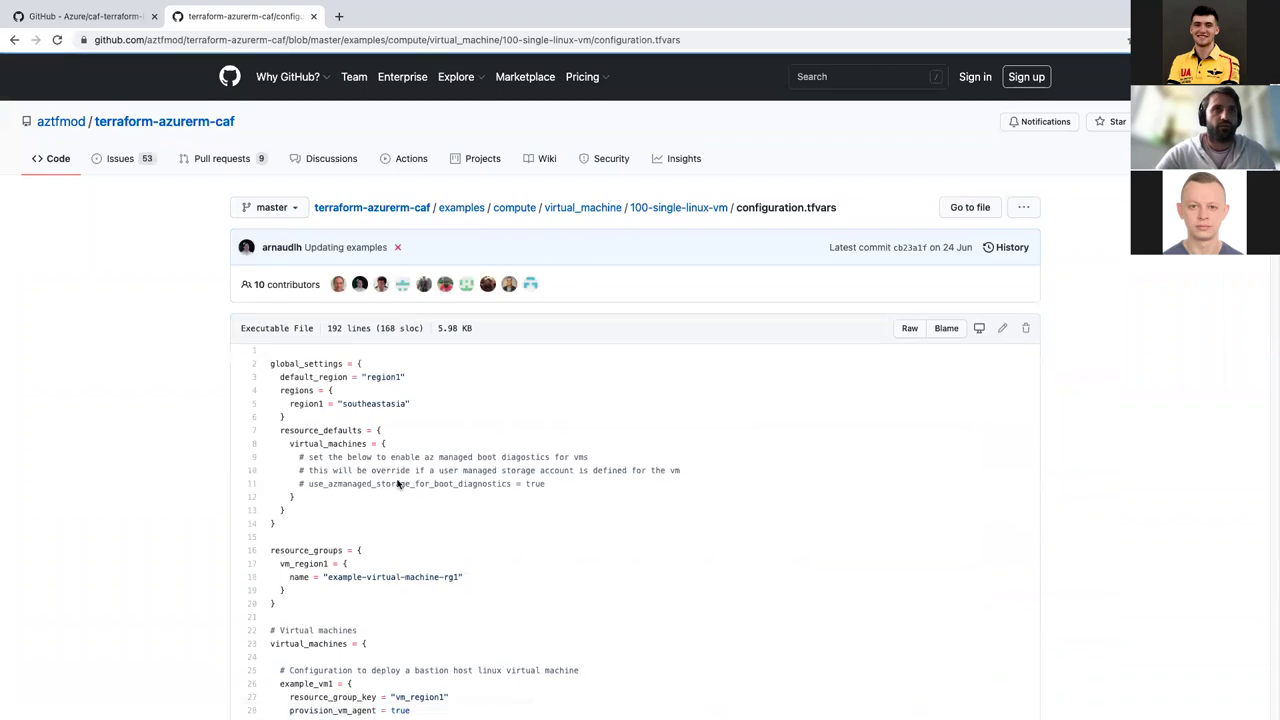
scroll(401, 517, down, 4)
scroll(401, 517, up, 1)
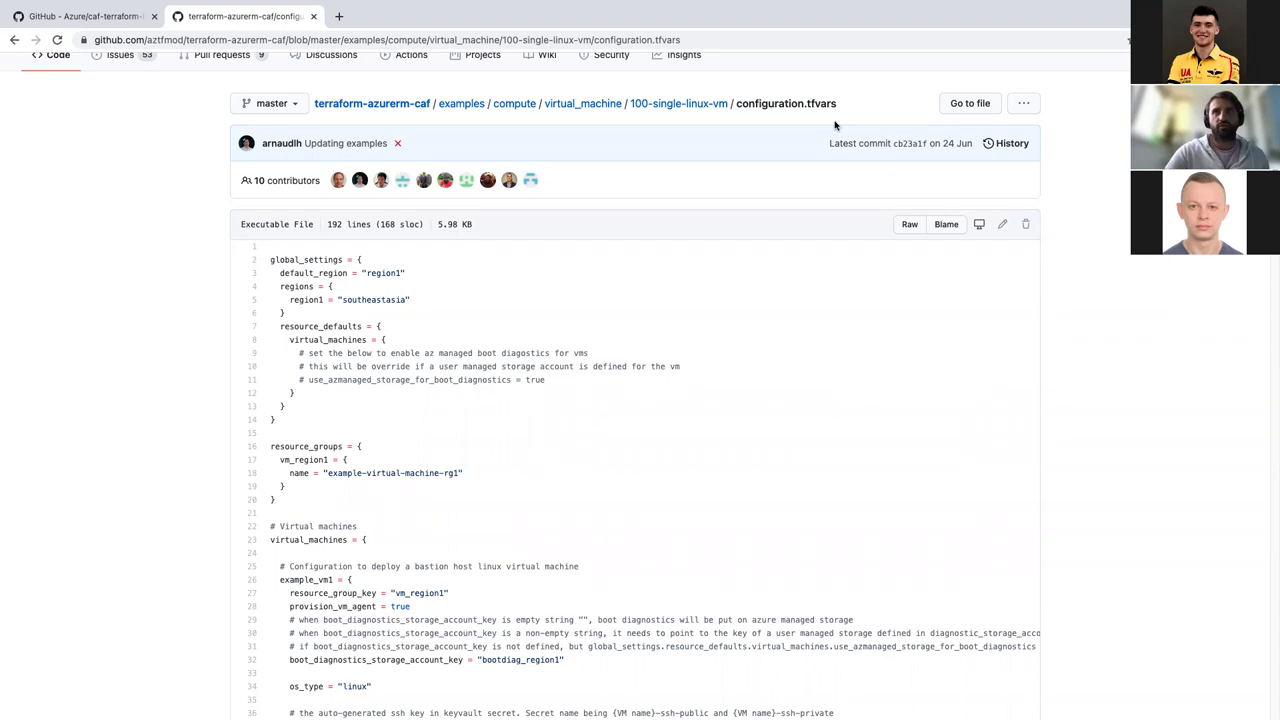
scroll(543, 420, down, 2)
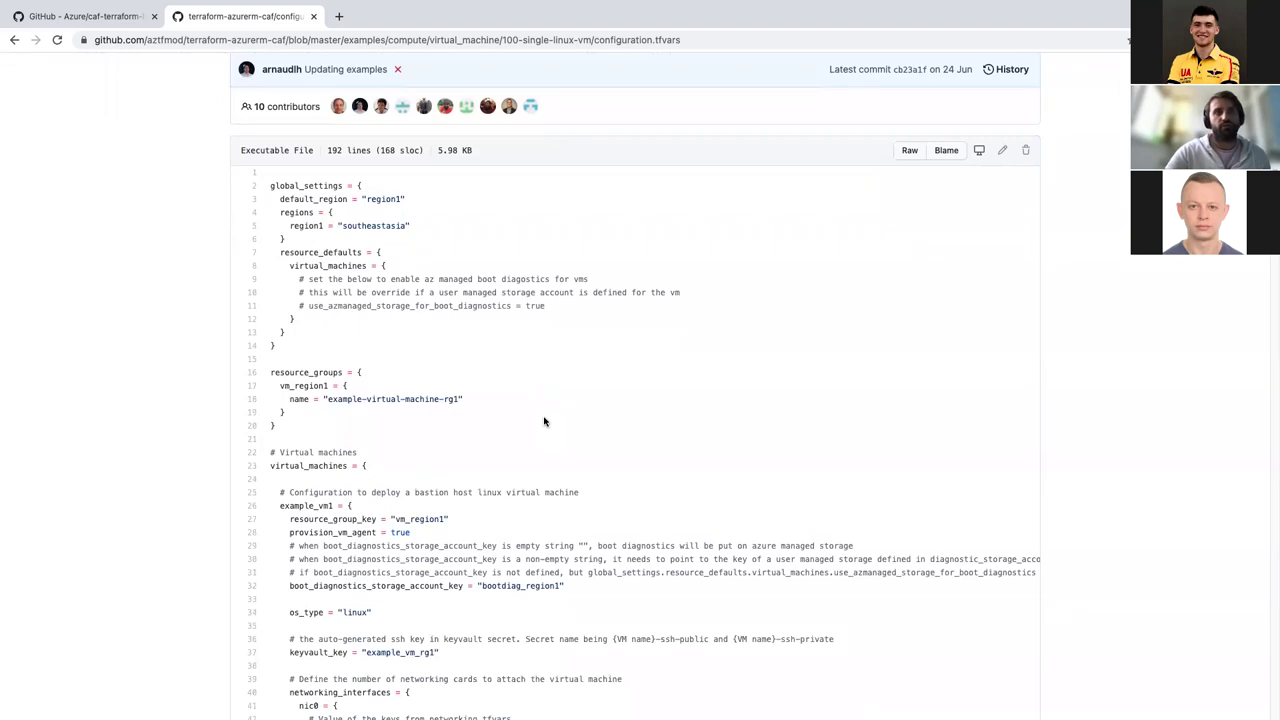
scroll(310, 437, down, 6)
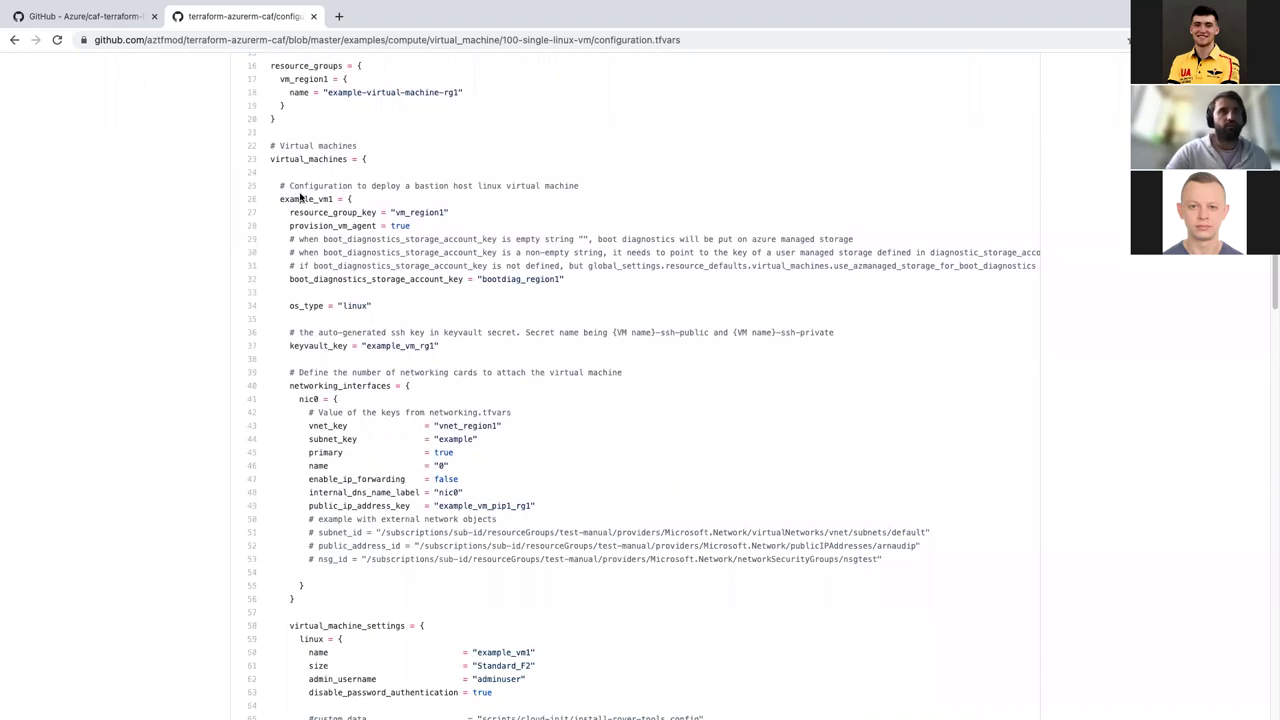
drag(276, 197, 333, 207)
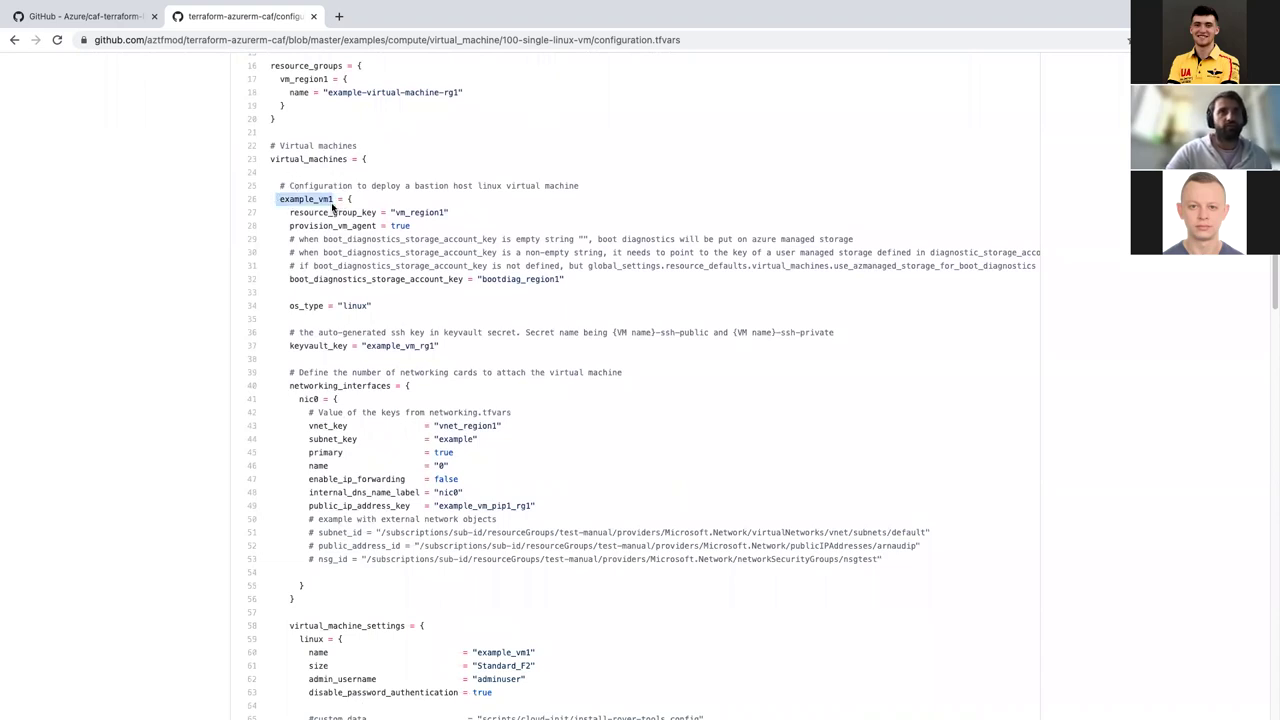
click(333, 207)
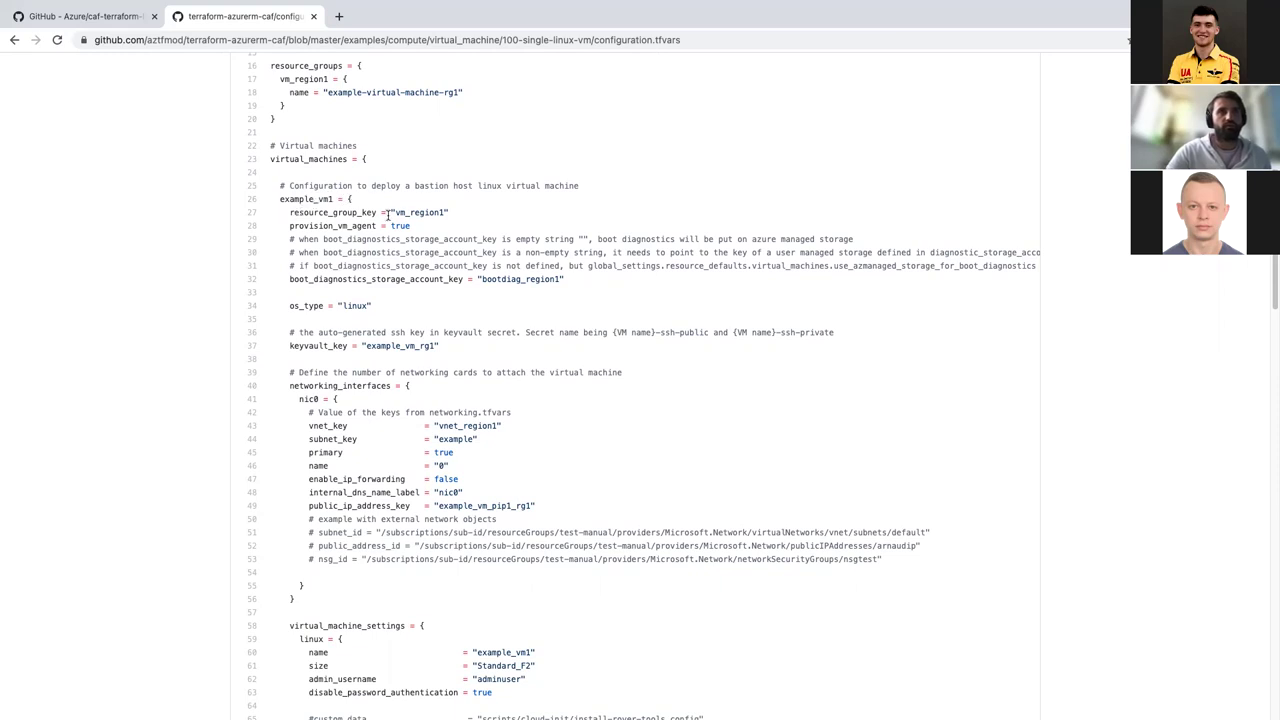
Step: Highlight the whole example_vm1 virtual machine block, then switch back to Visual Studio Code
scroll(362, 236, down, 4)
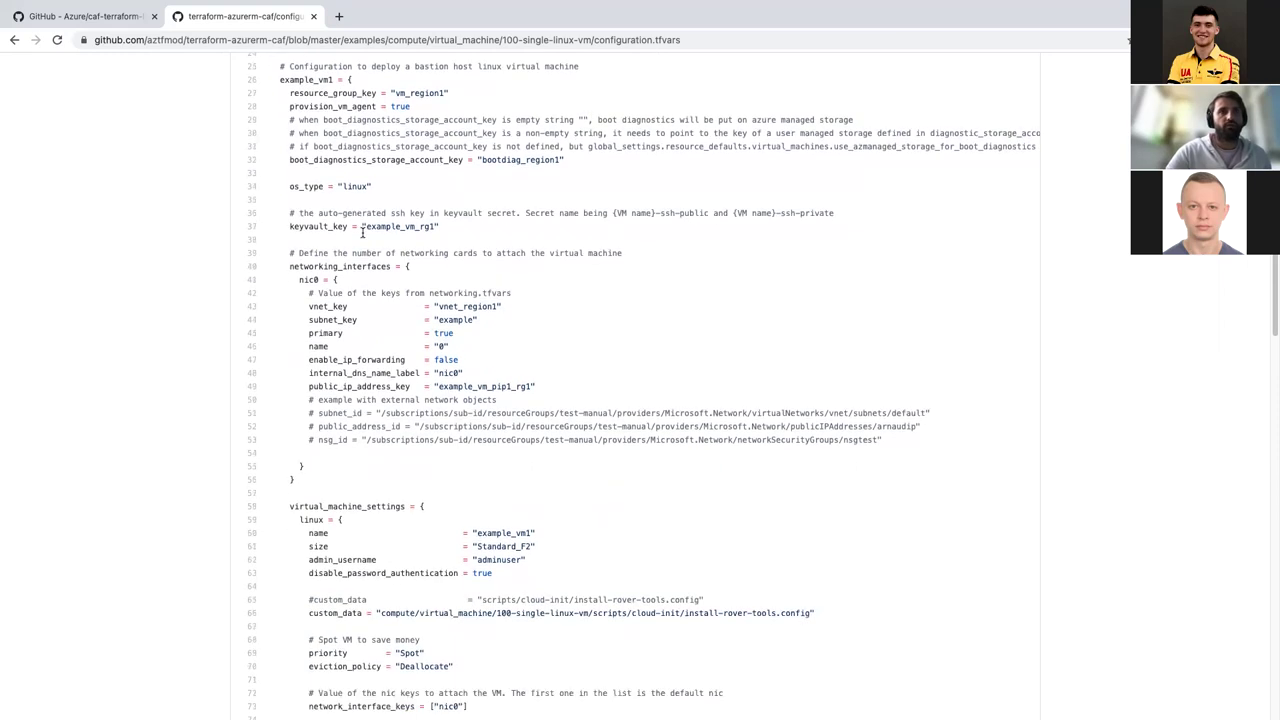
scroll(361, 232, up, 5)
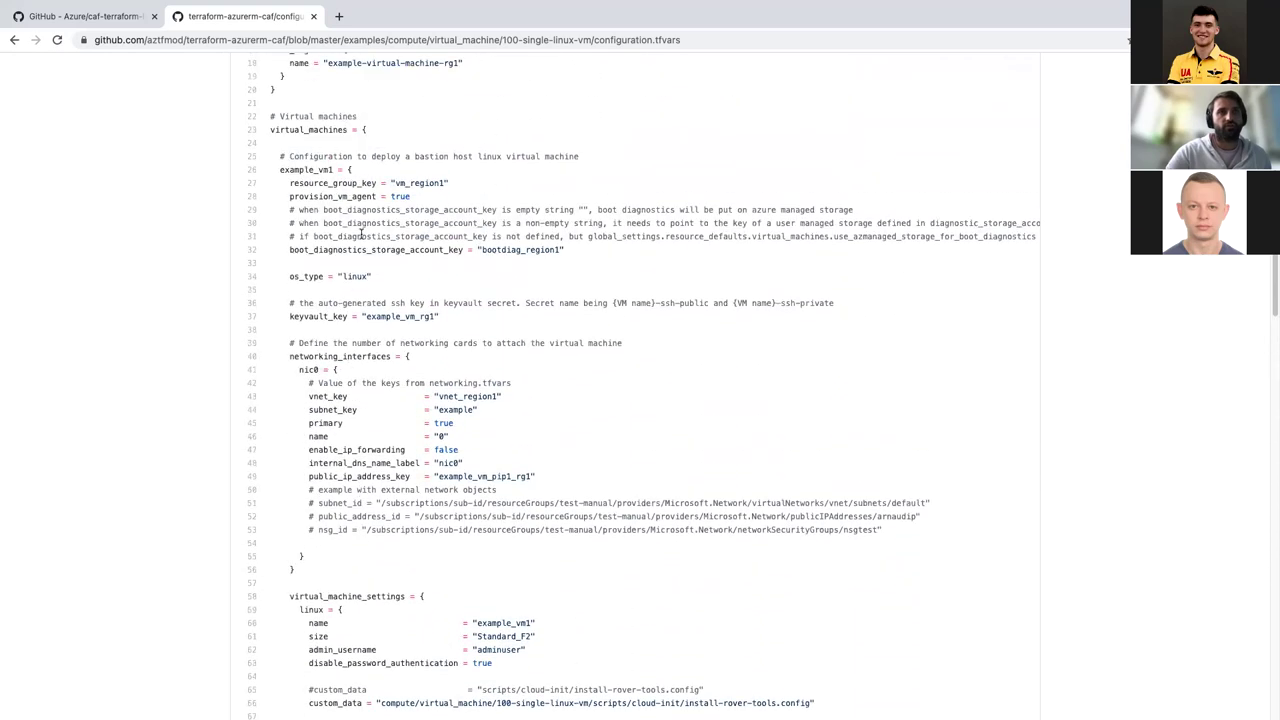
scroll(361, 232, down, 15)
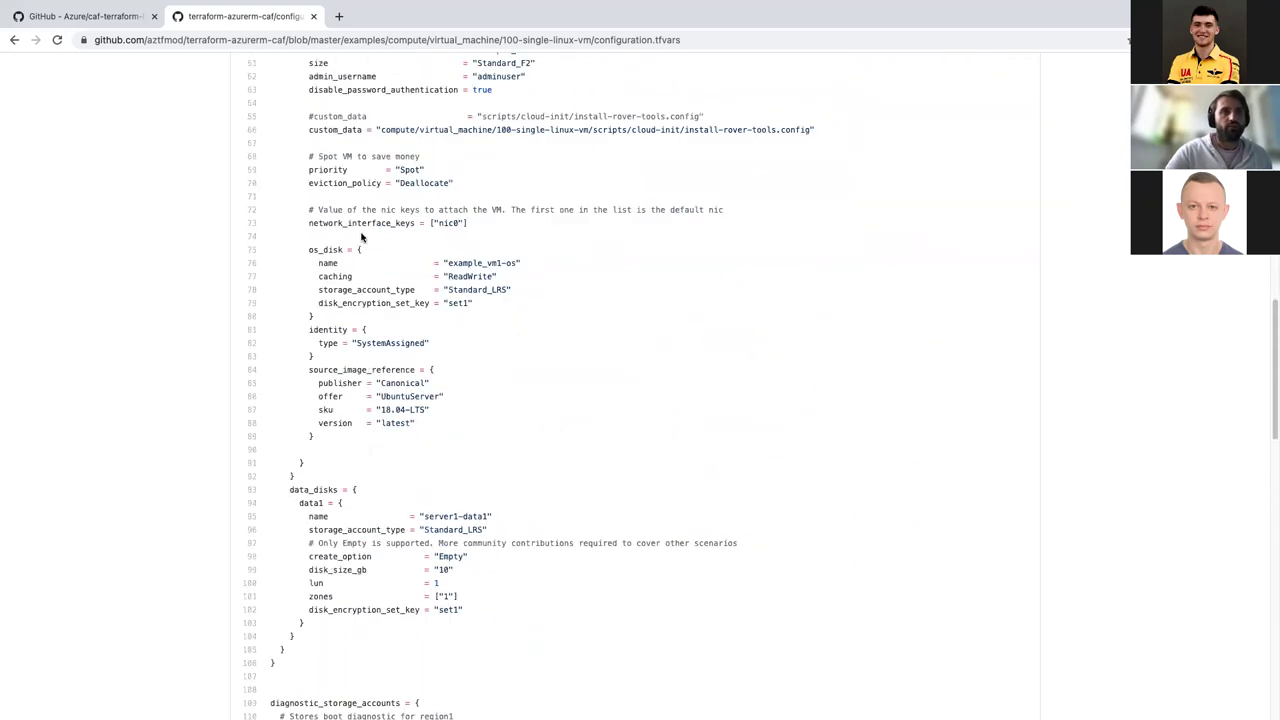
scroll(361, 232, up, 15)
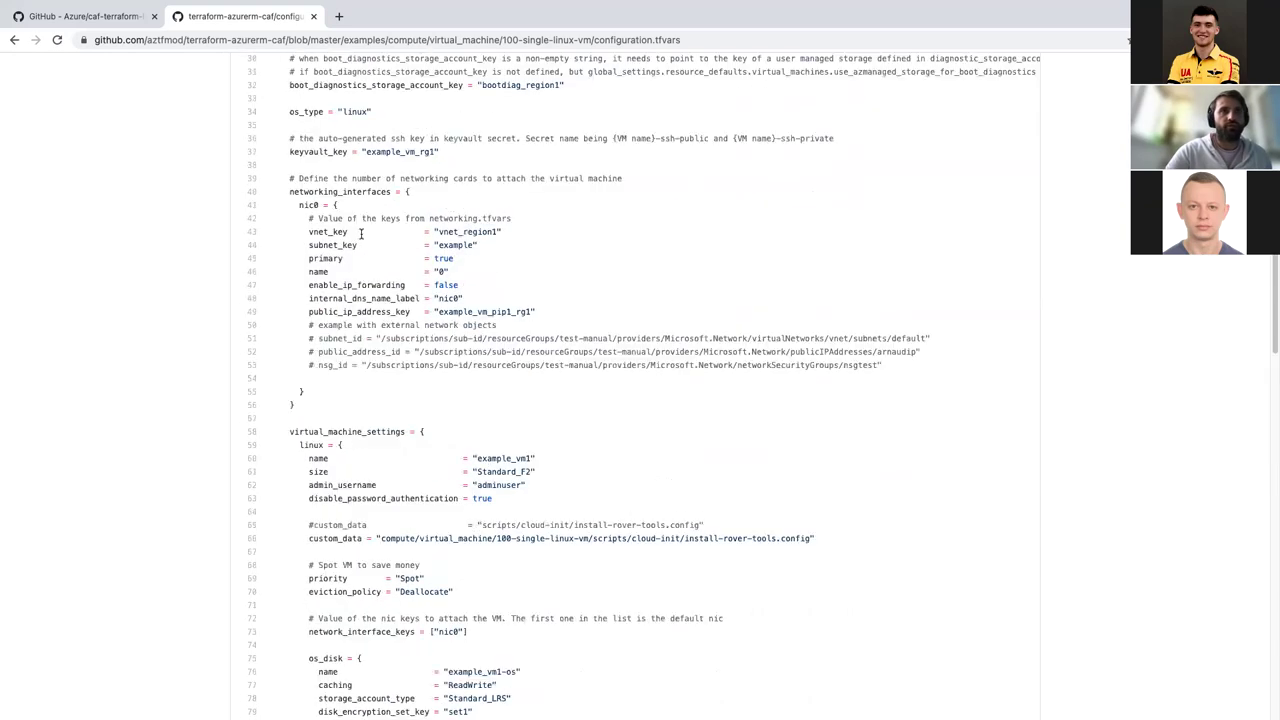
drag(277, 204, 444, 438)
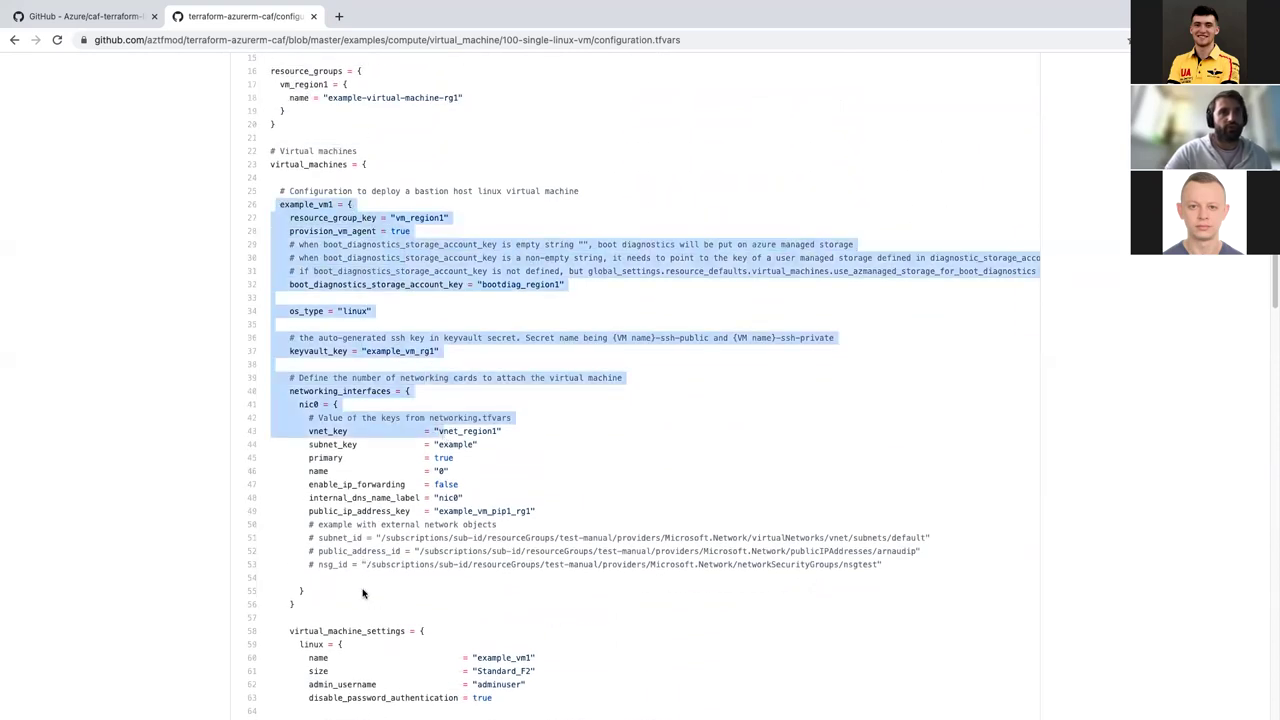
scroll(362, 594, down, 10)
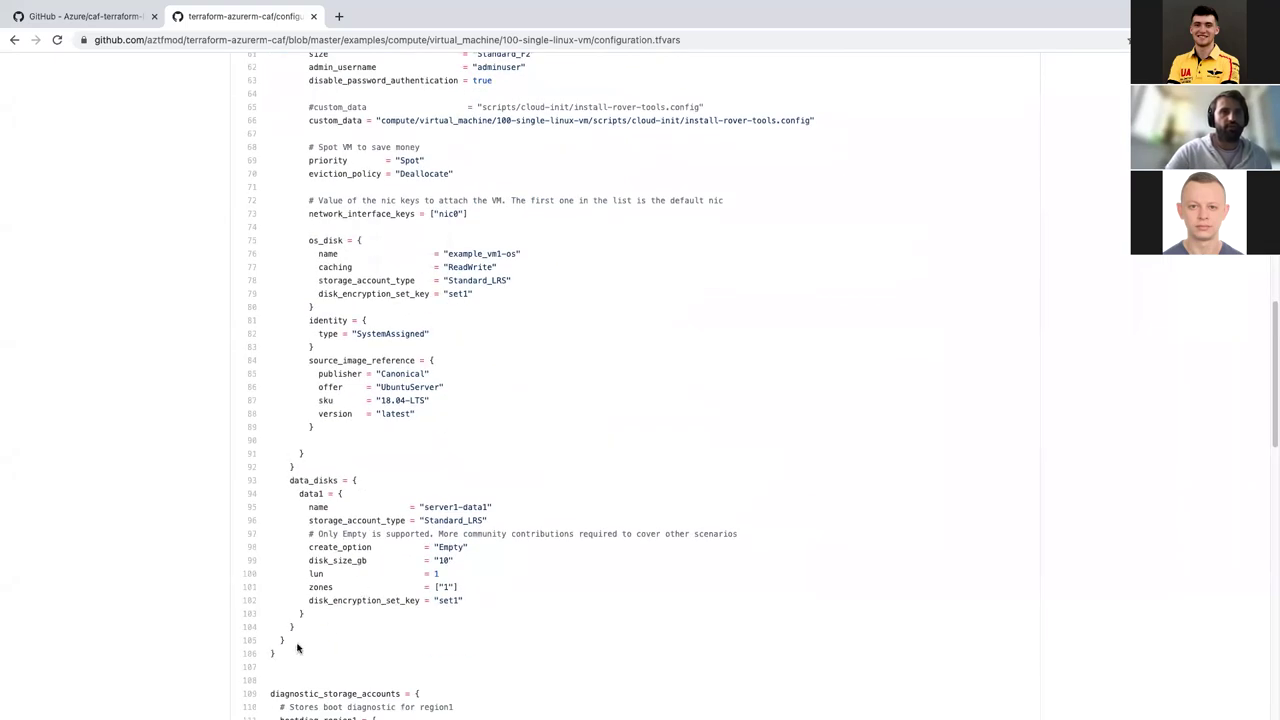
scroll(297, 648, down, 4)
scroll(297, 648, up, 5)
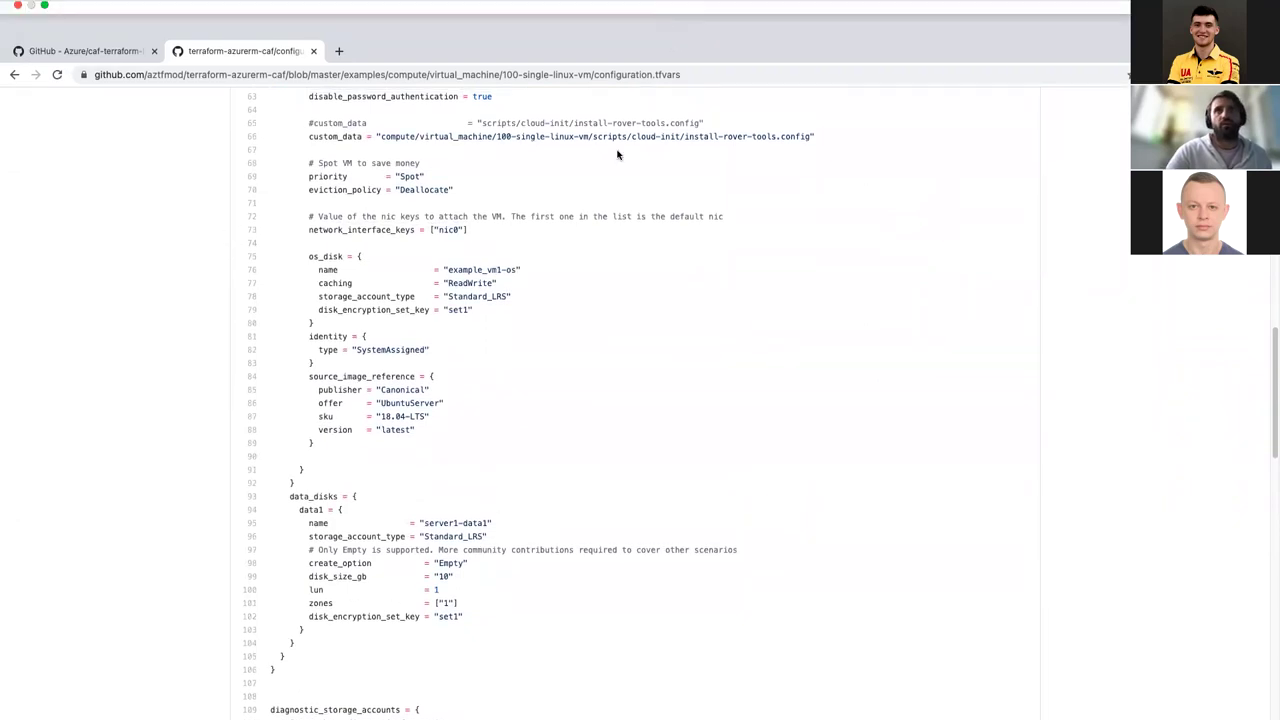
key(ctrl+Left)
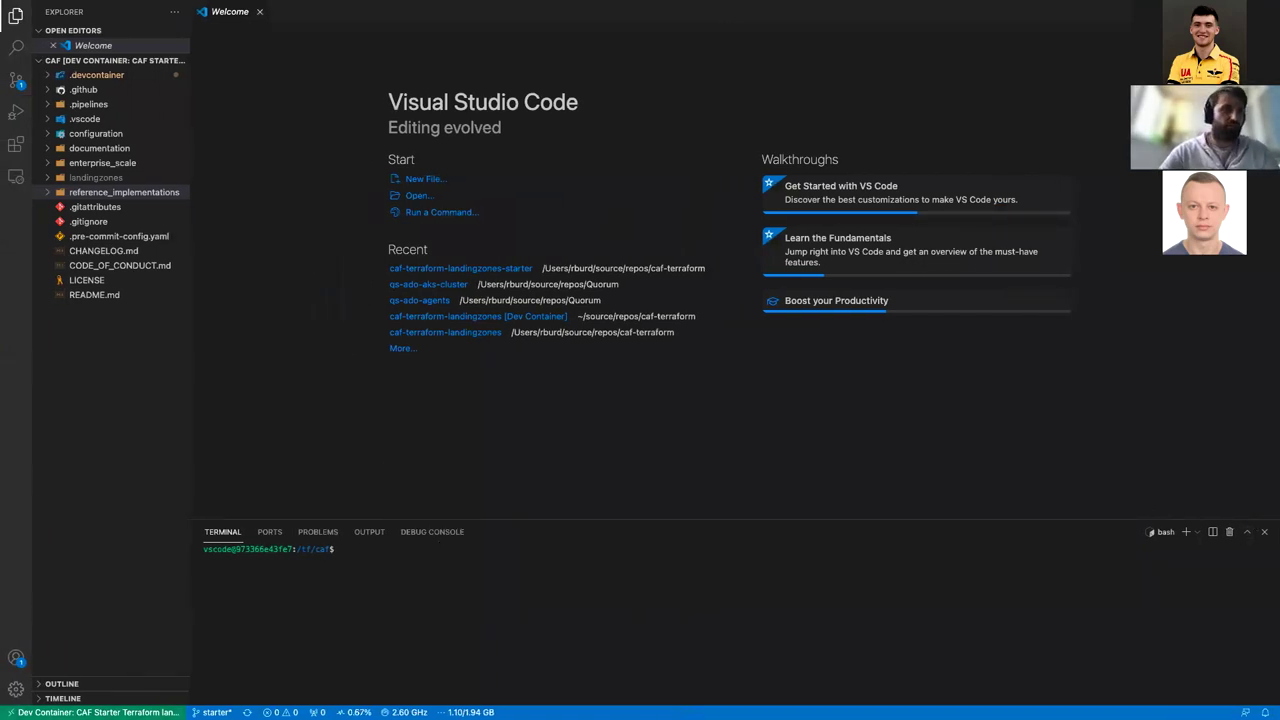
Step: Reopen the caf-terraform-landingzones-starter folder locally and widen the Explorer panel
click(12, 712)
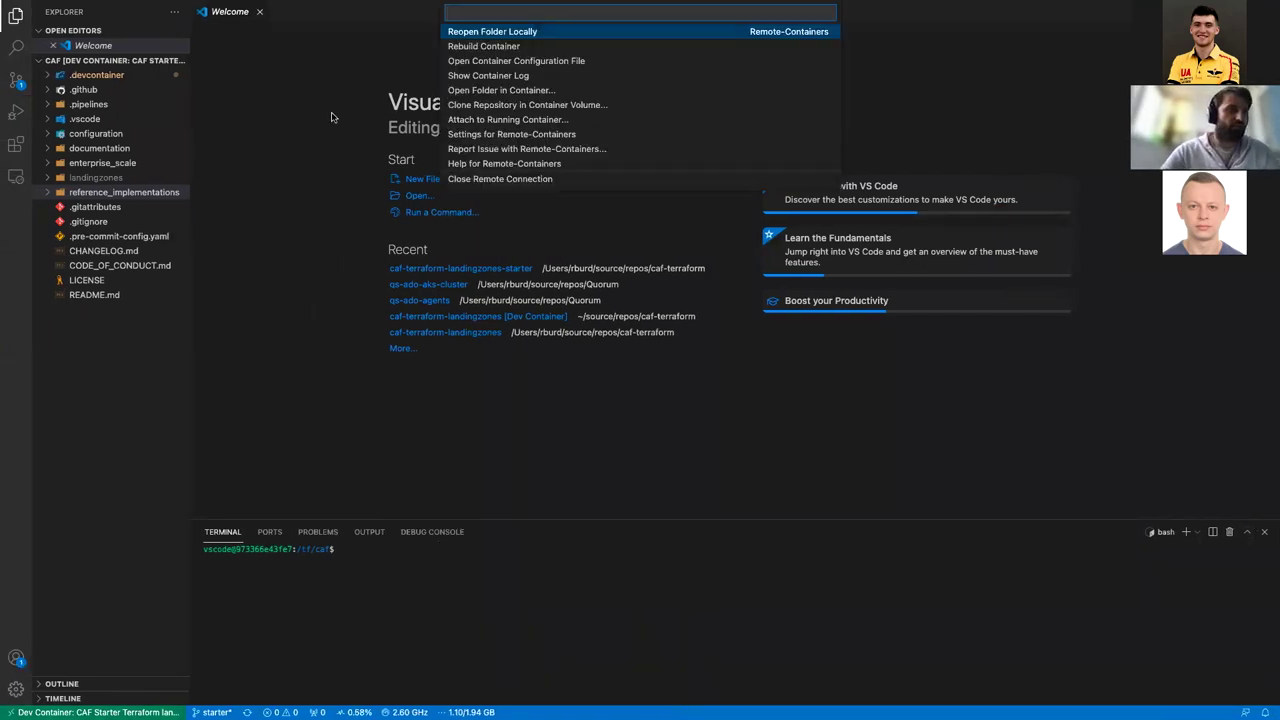
click(490, 33)
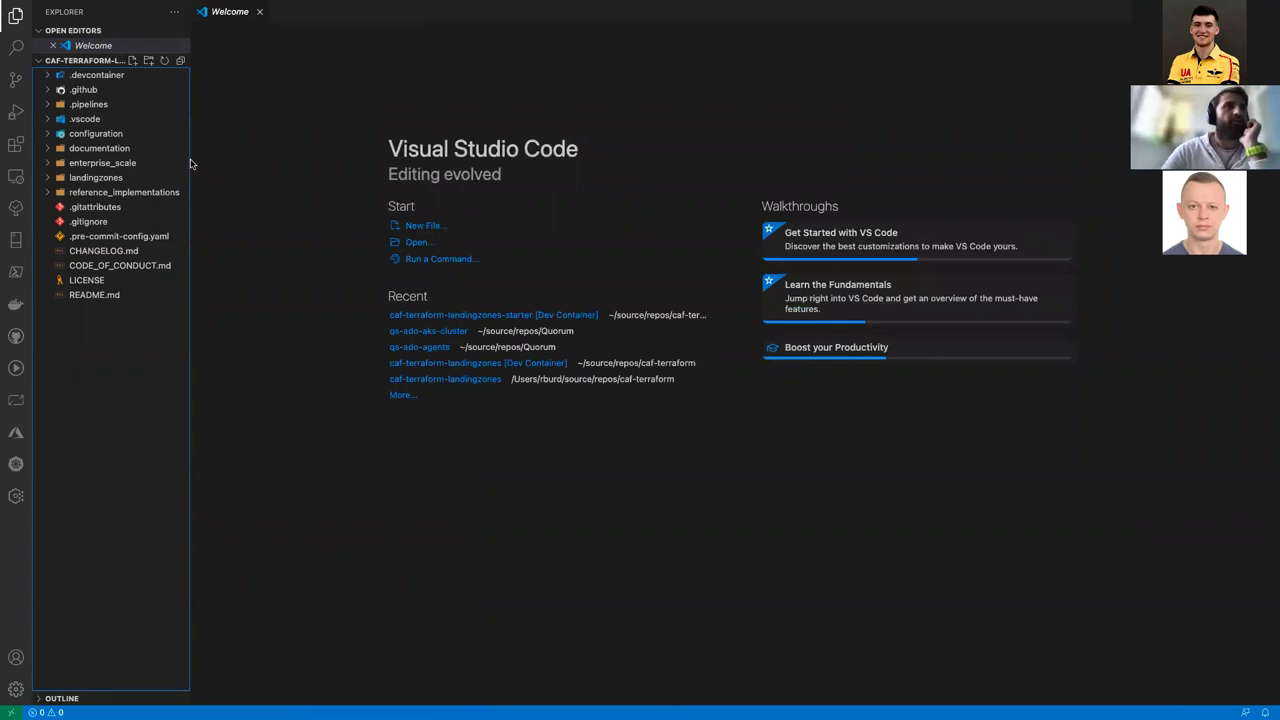
drag(189, 151, 225, 151)
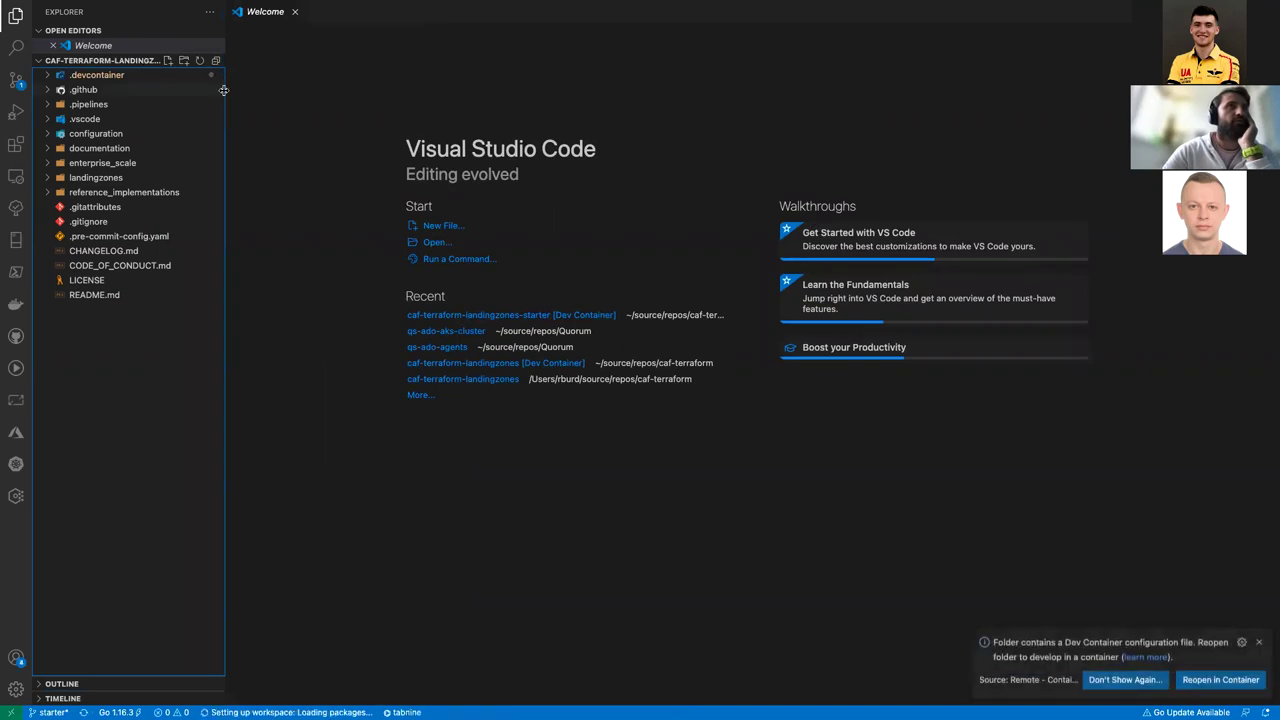
drag(225, 92, 223, 129)
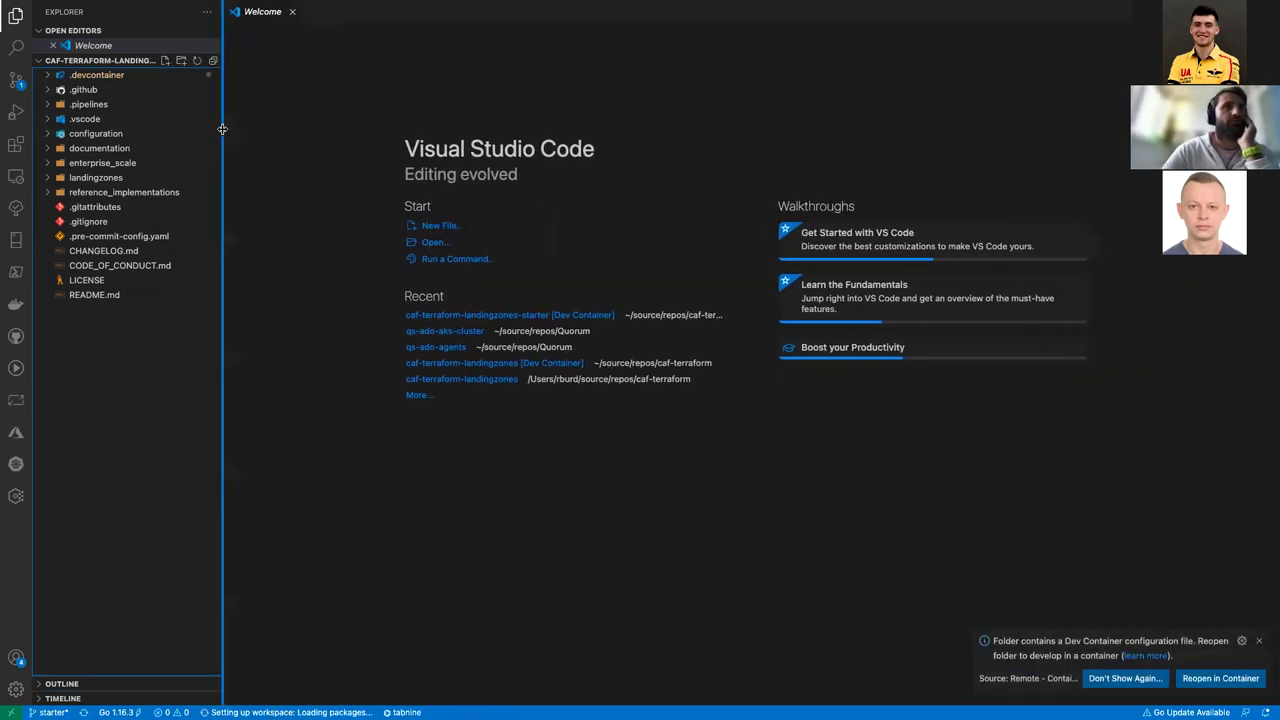
key(ctrl+Right)
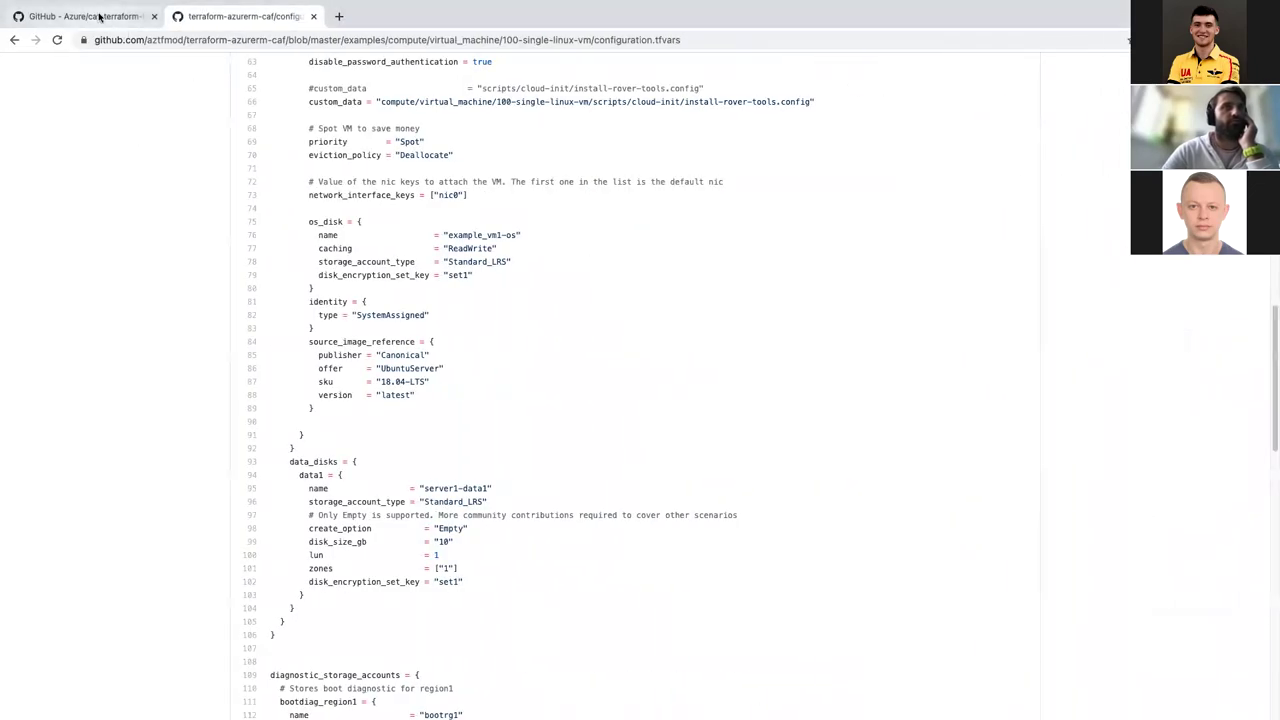
Step: Go to the caf-terraform-landingzones tab and scroll to its Repositories table
click(95, 16)
scroll(383, 370, down, 3)
scroll(385, 372, down, 10)
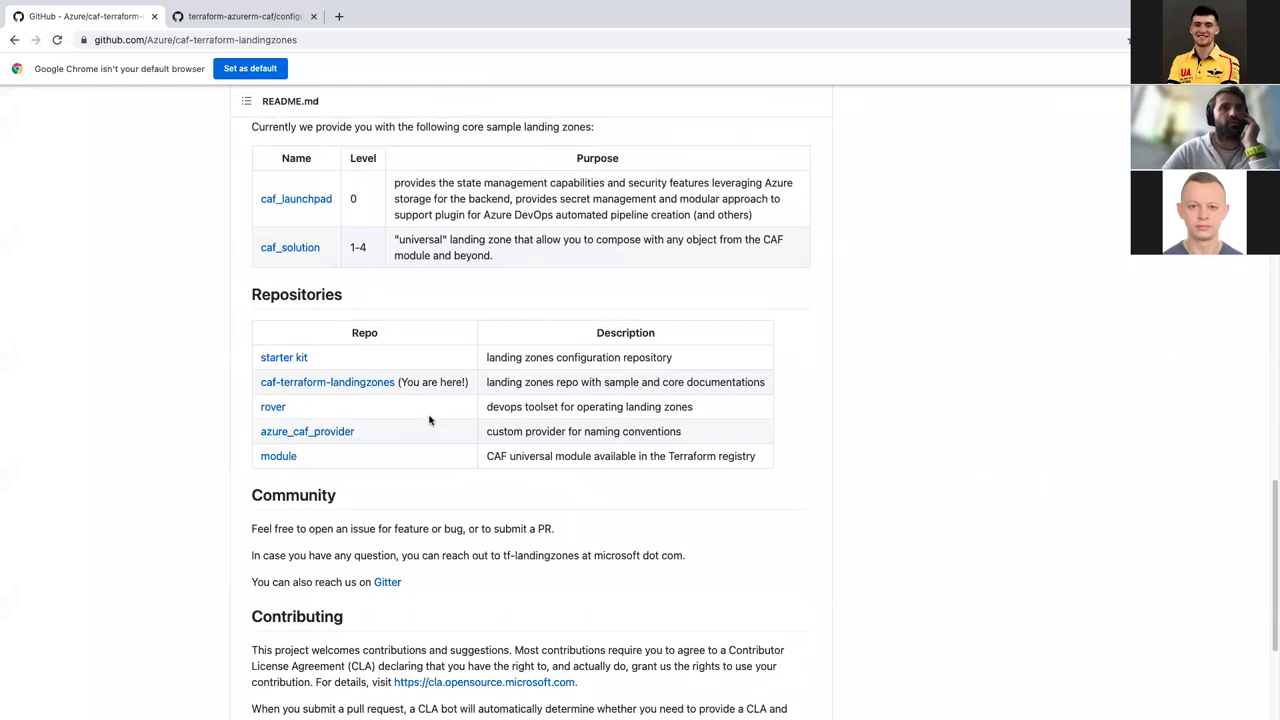
scroll(429, 420, down, 4)
scroll(429, 420, up, 8)
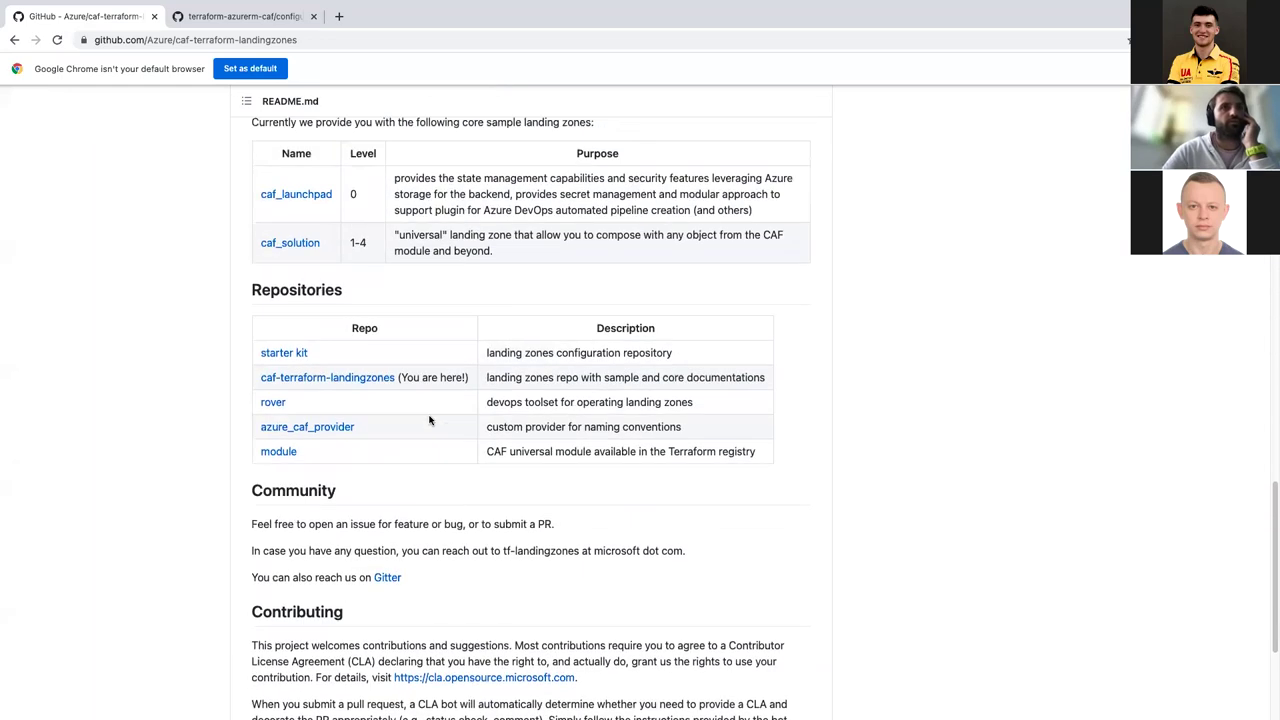
scroll(429, 420, up, 1)
scroll(429, 420, down, 4)
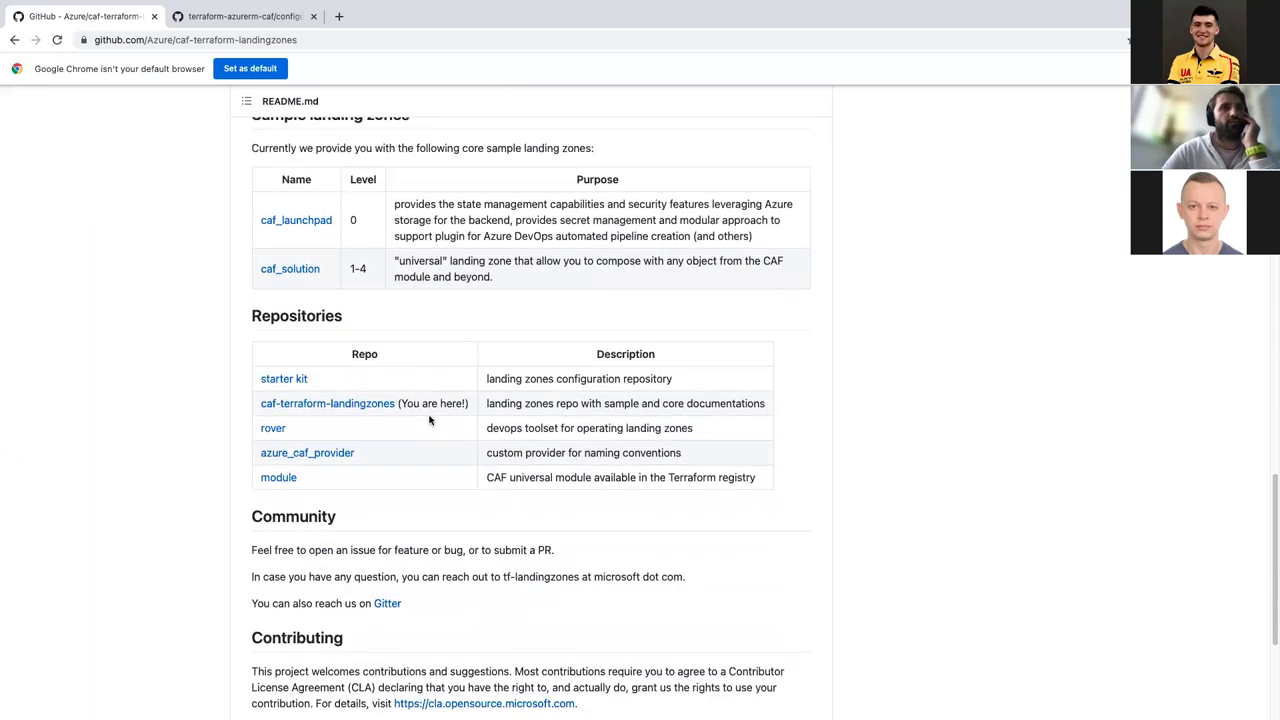
Step: Open the starter kit repository's configuration folder, then switch back to Visual Studio Code
click(284, 379)
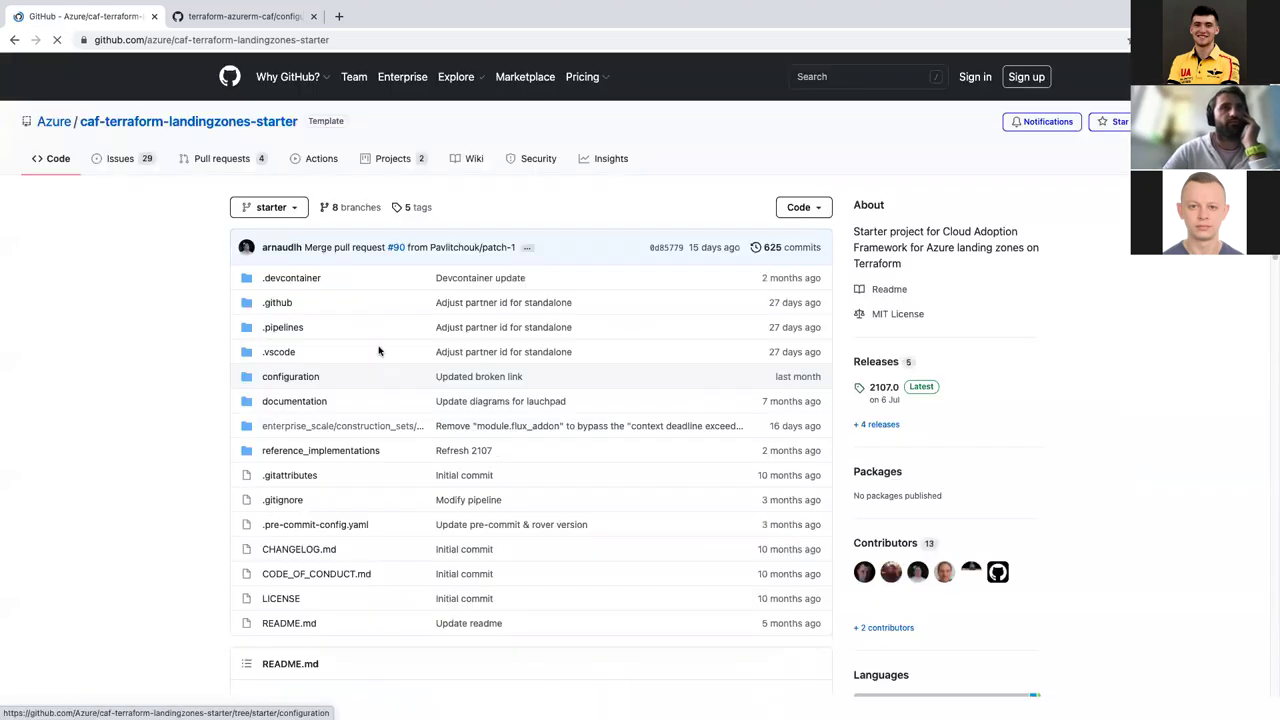
scroll(394, 357, down, 8)
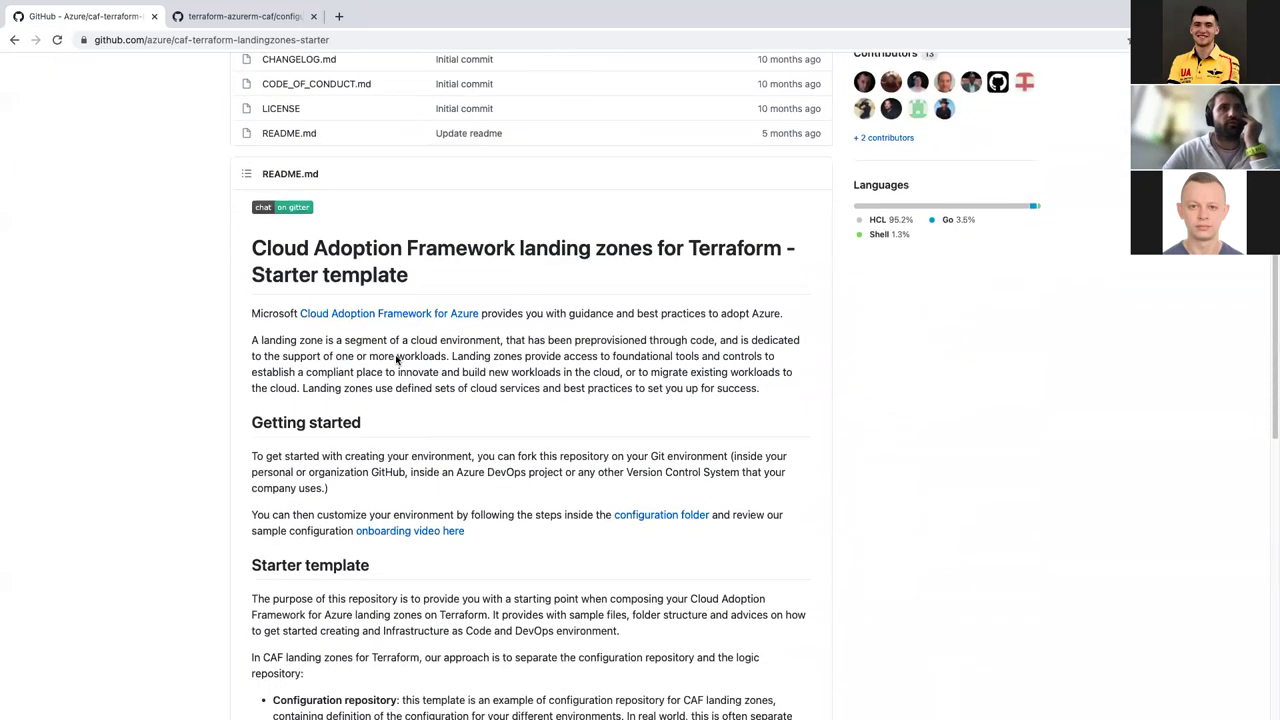
scroll(396, 360, down, 8)
scroll(282, 535, up, 15)
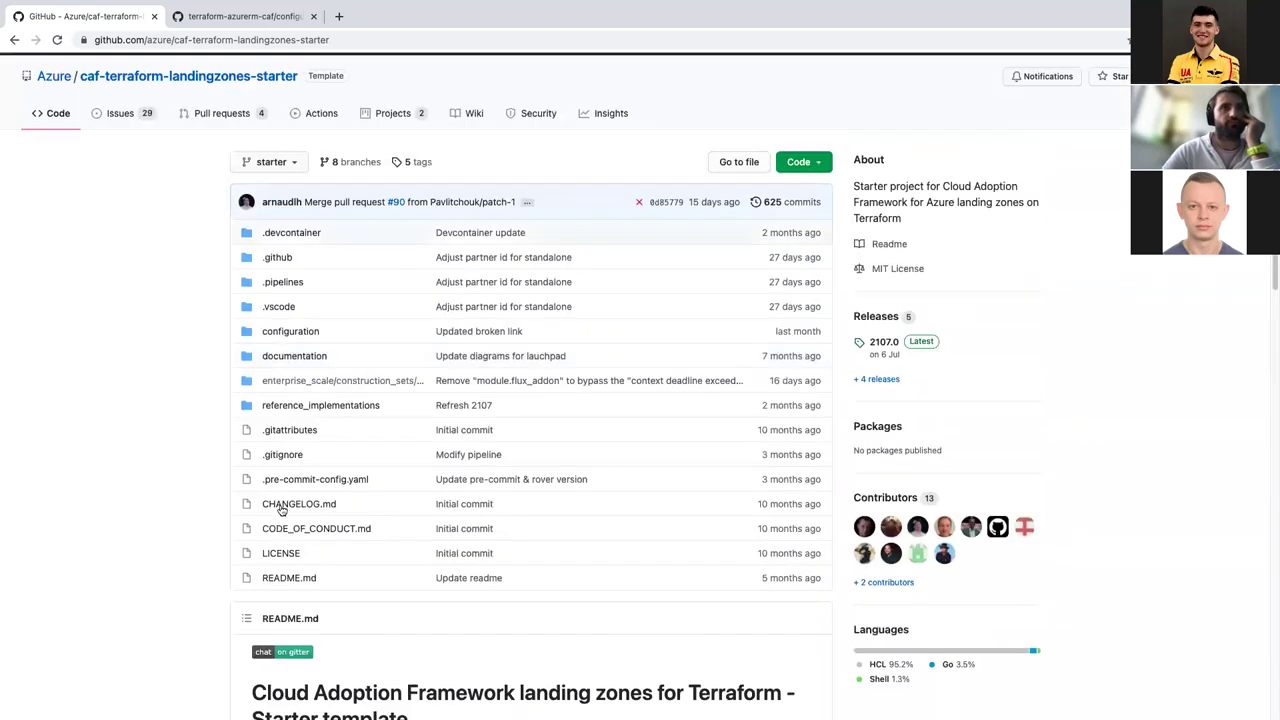
scroll(282, 510, down, 2)
scroll(330, 317, up, 2)
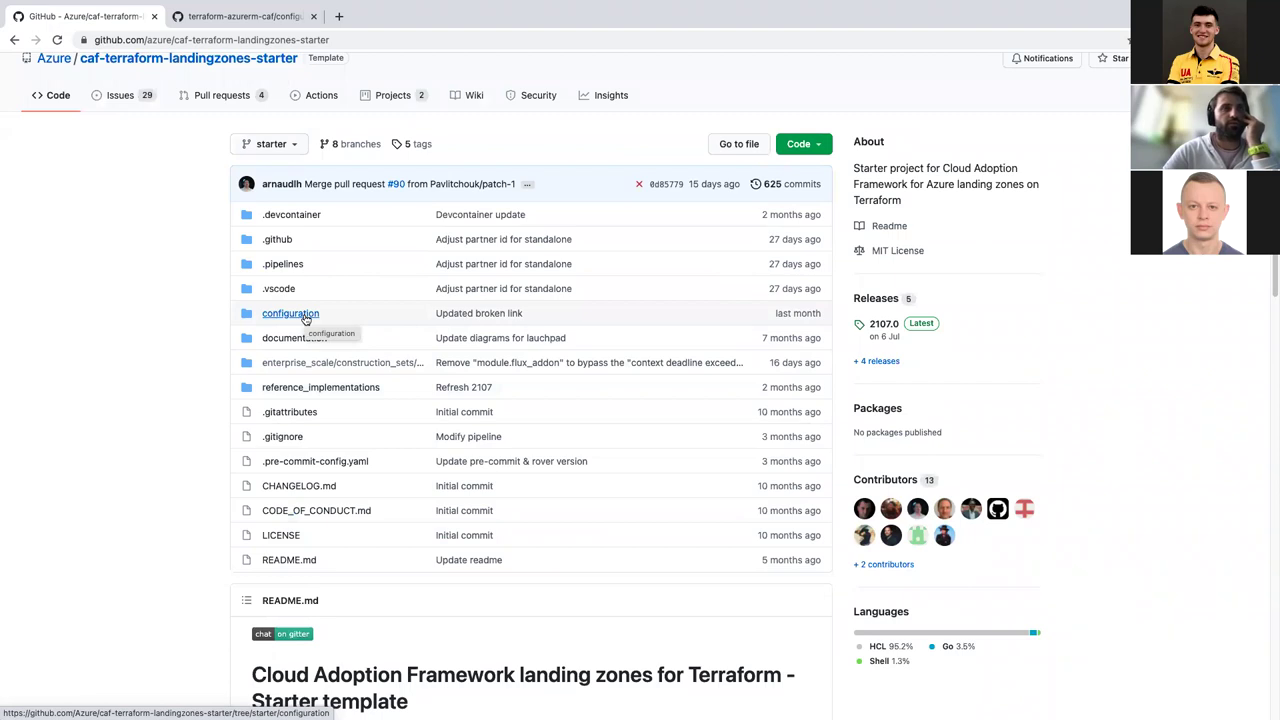
click(305, 318)
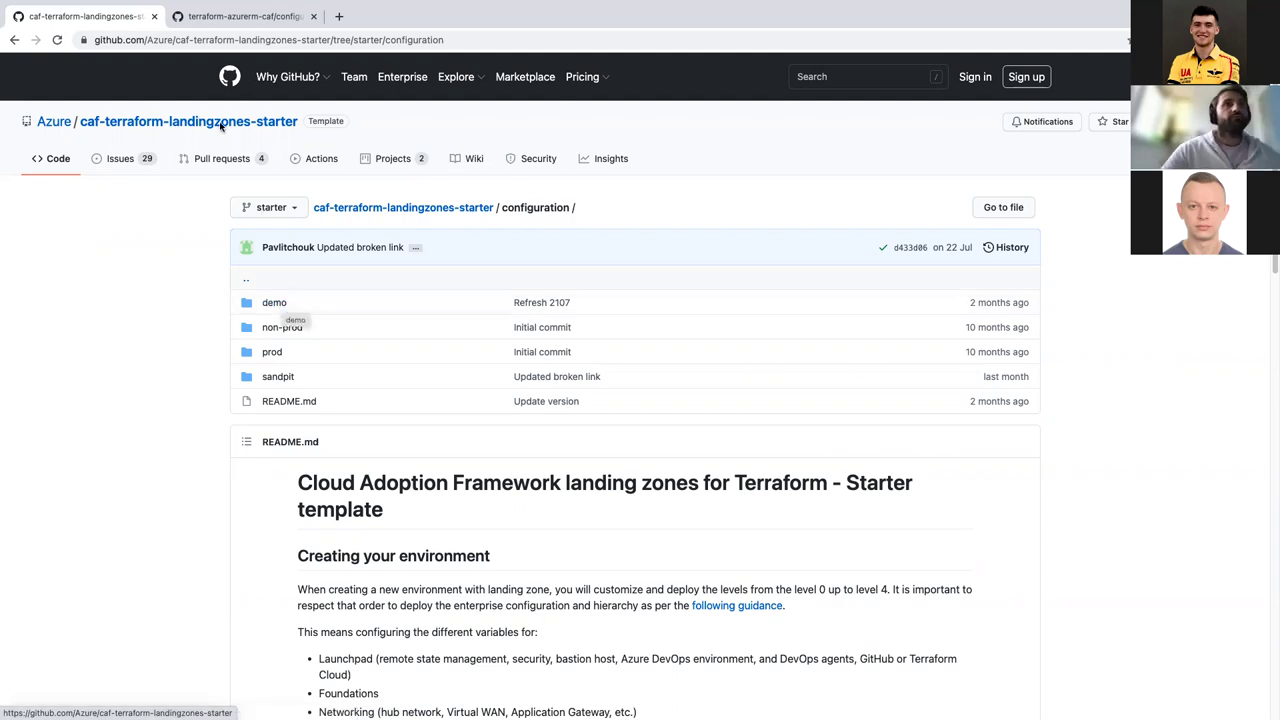
key(super+Tab)
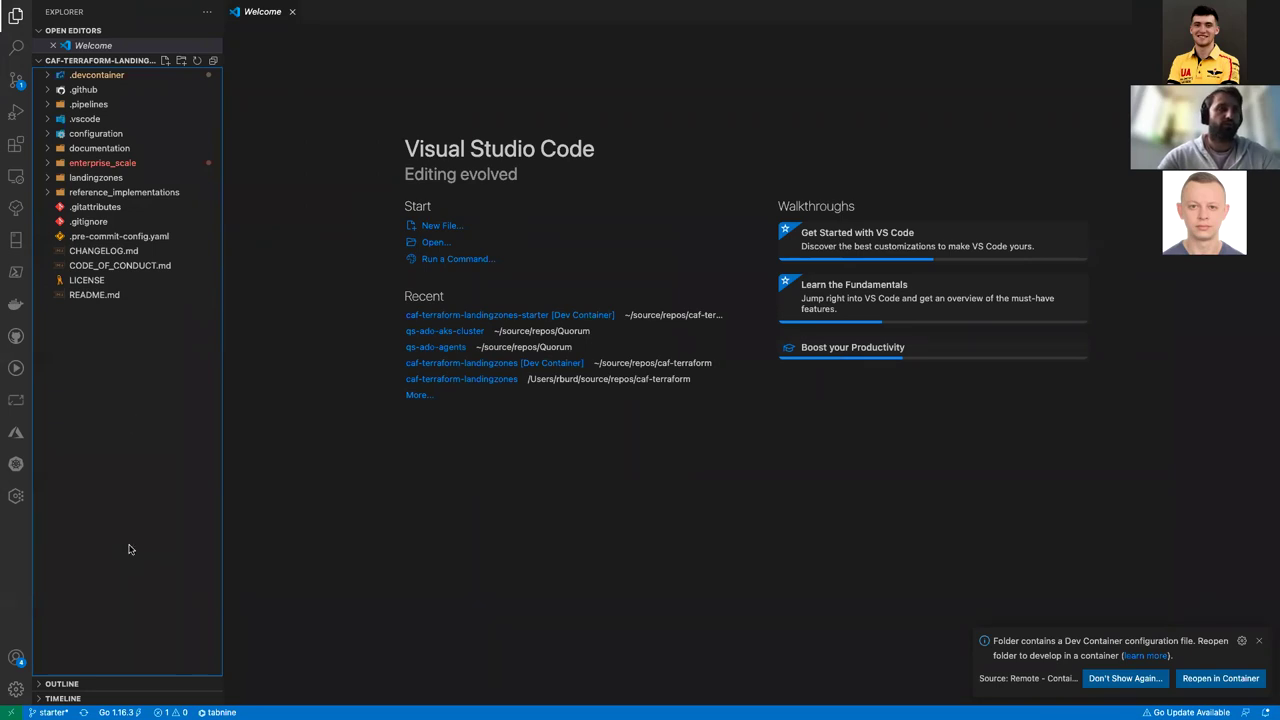
Step: Review .devcontainer's devcontainer.json and docker-compose.yml, ending on devcontainer.json
click(54, 76)
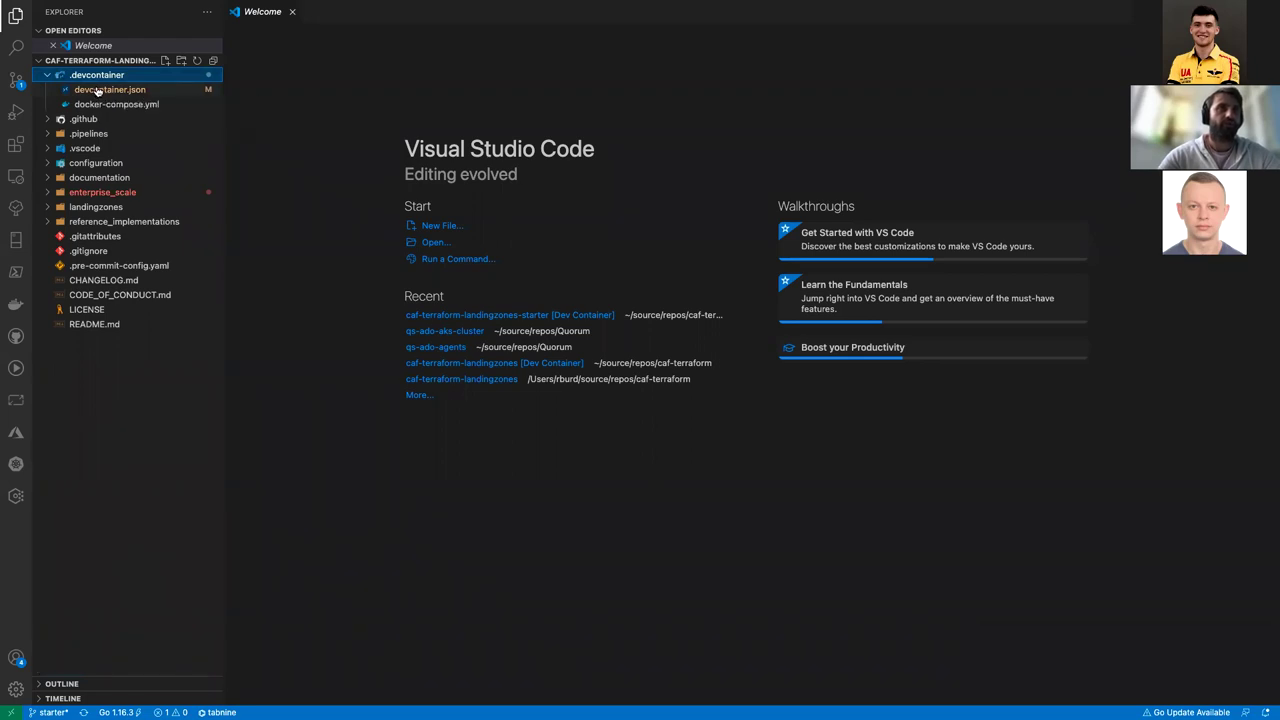
click(97, 91)
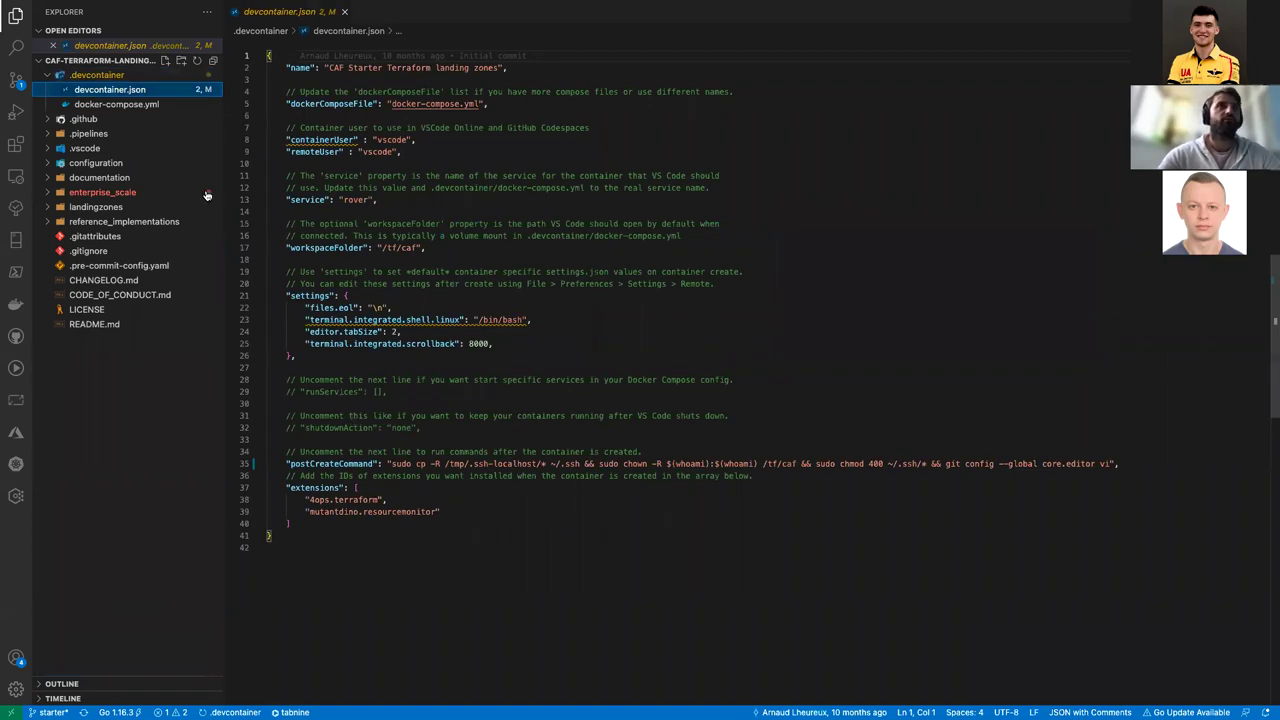
click(140, 104)
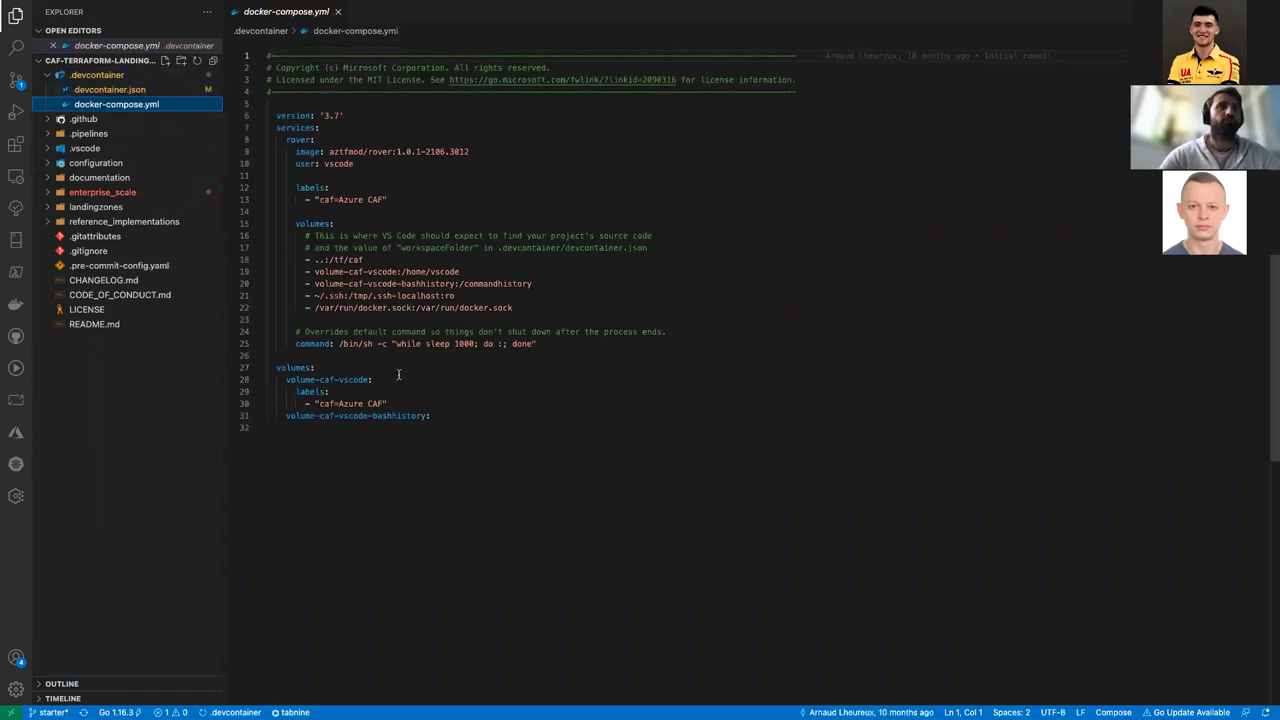
click(110, 91)
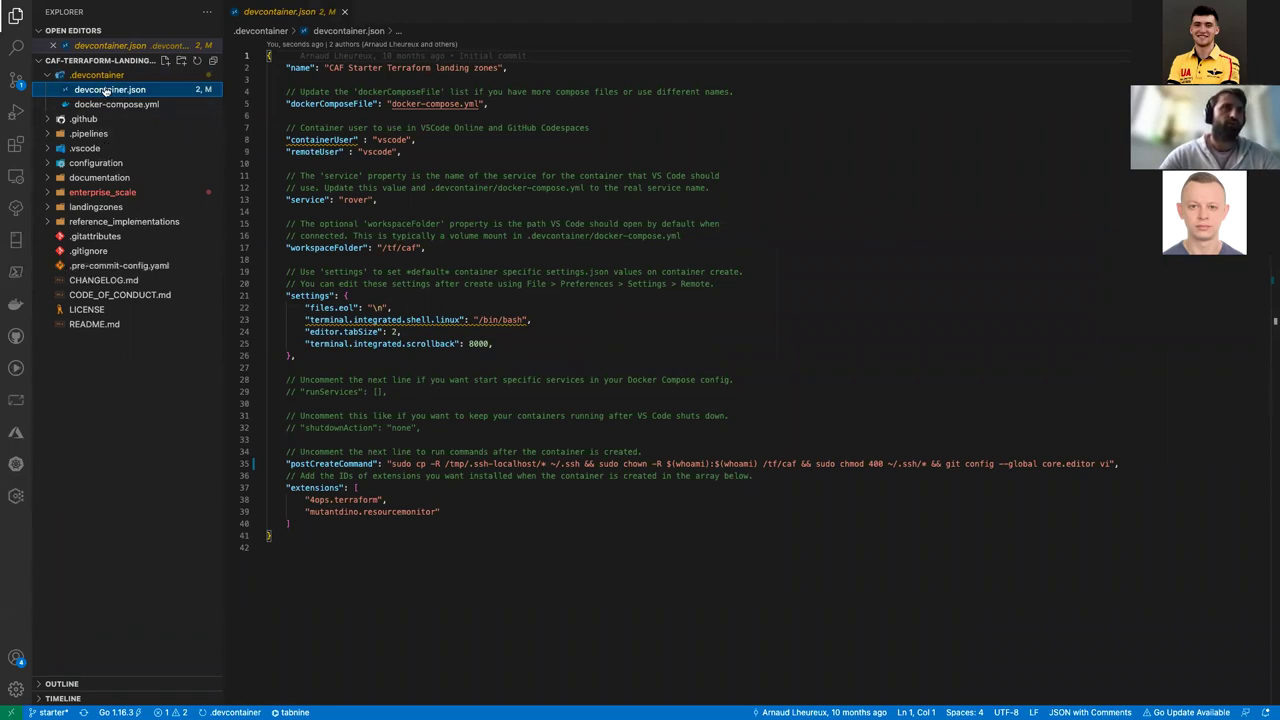
click(156, 524)
click(11, 711)
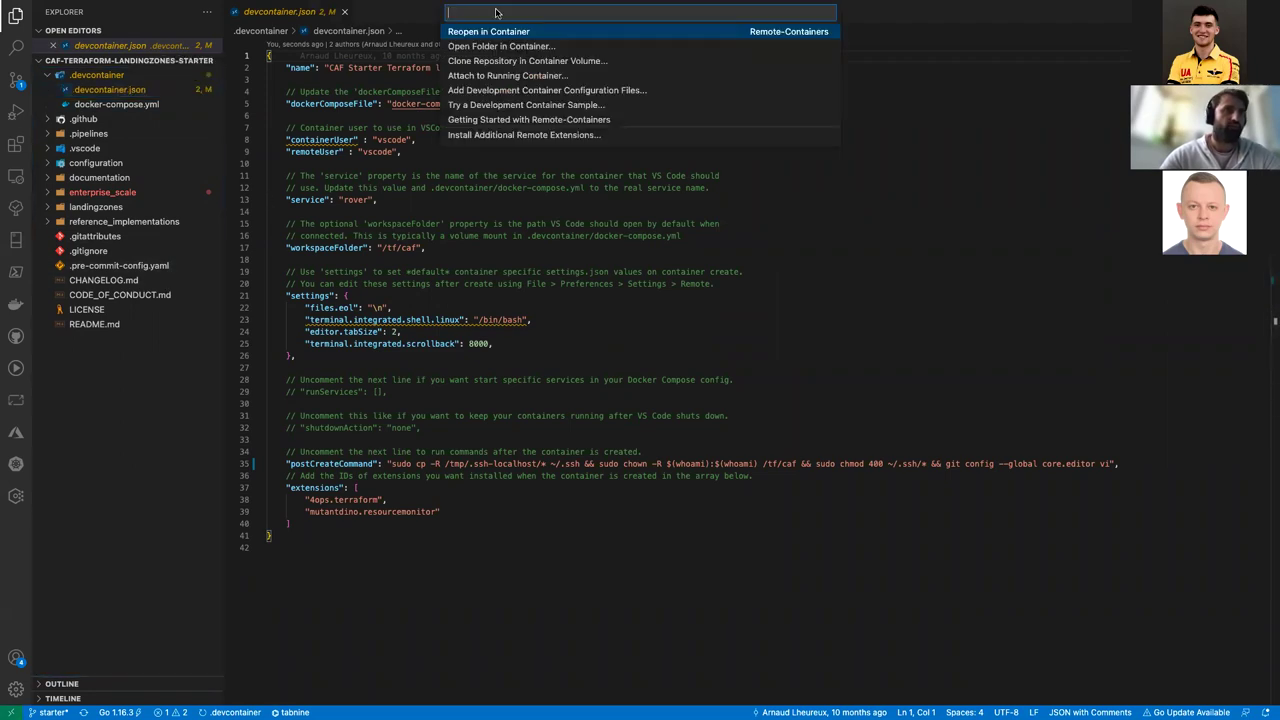
Step: Reopen the starter project in the dev container, enlarge the terminal and show the startup log
click(492, 33)
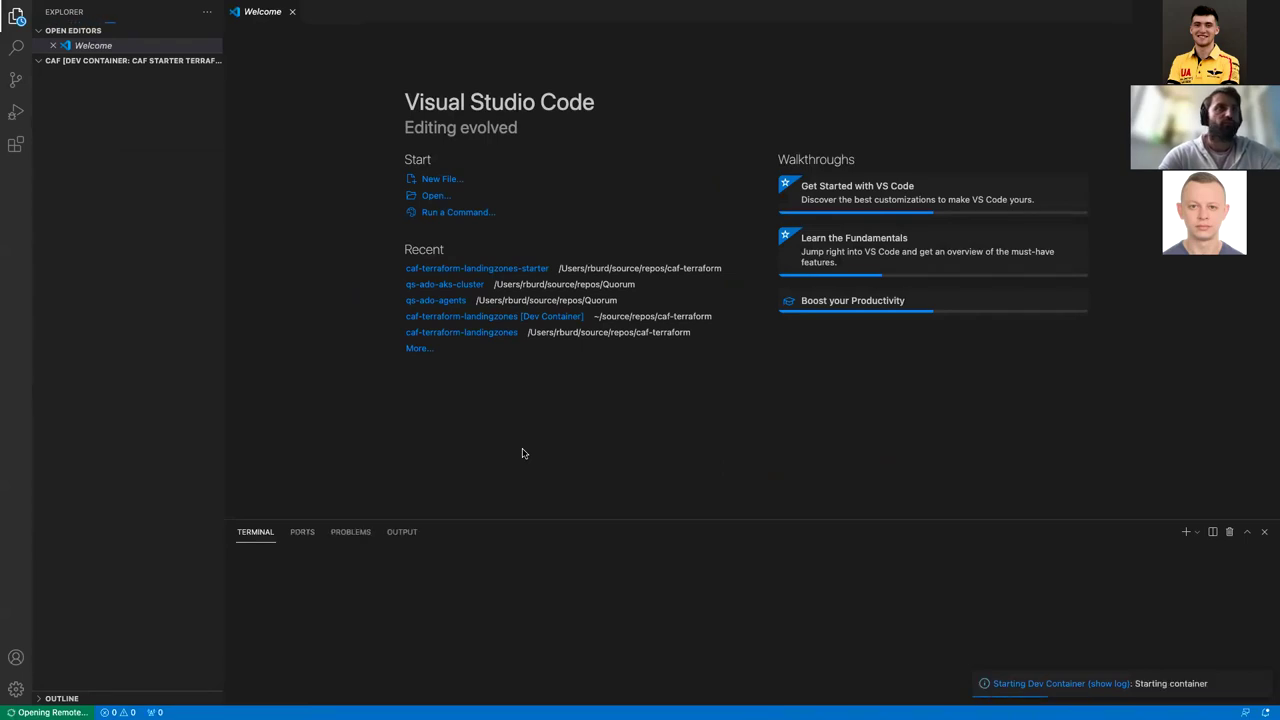
drag(546, 517, 574, 400)
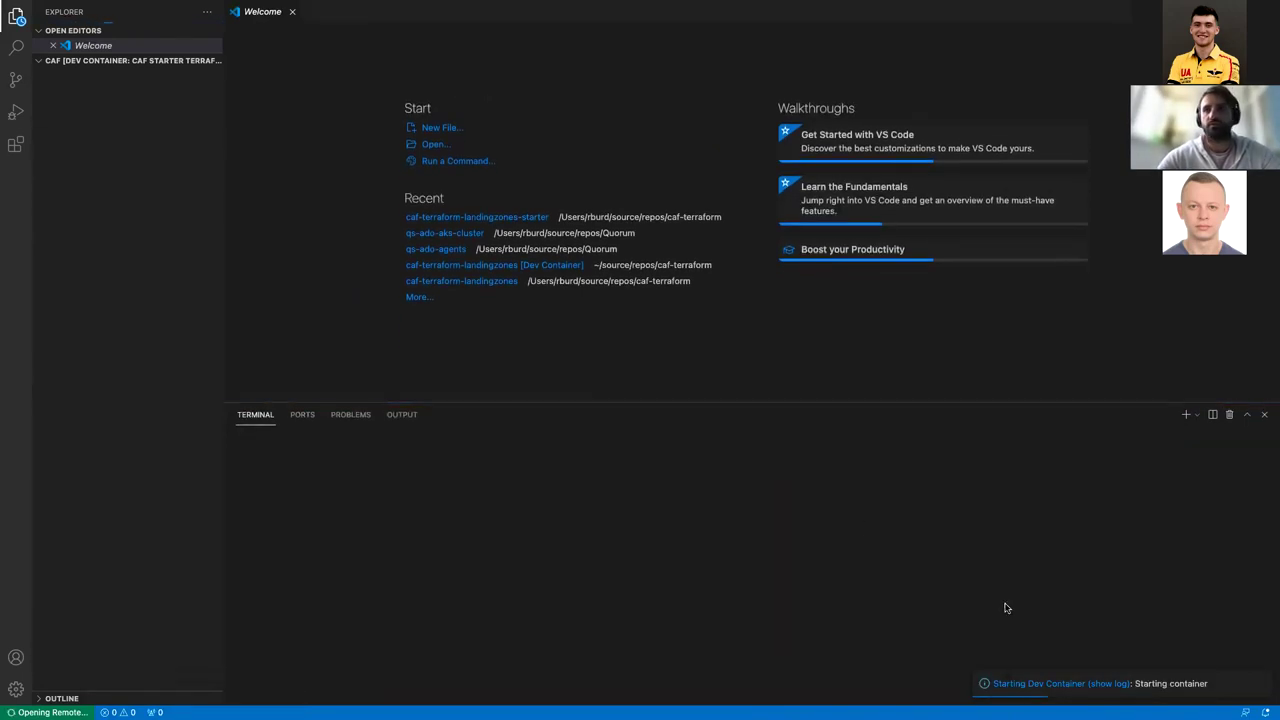
click(1050, 683)
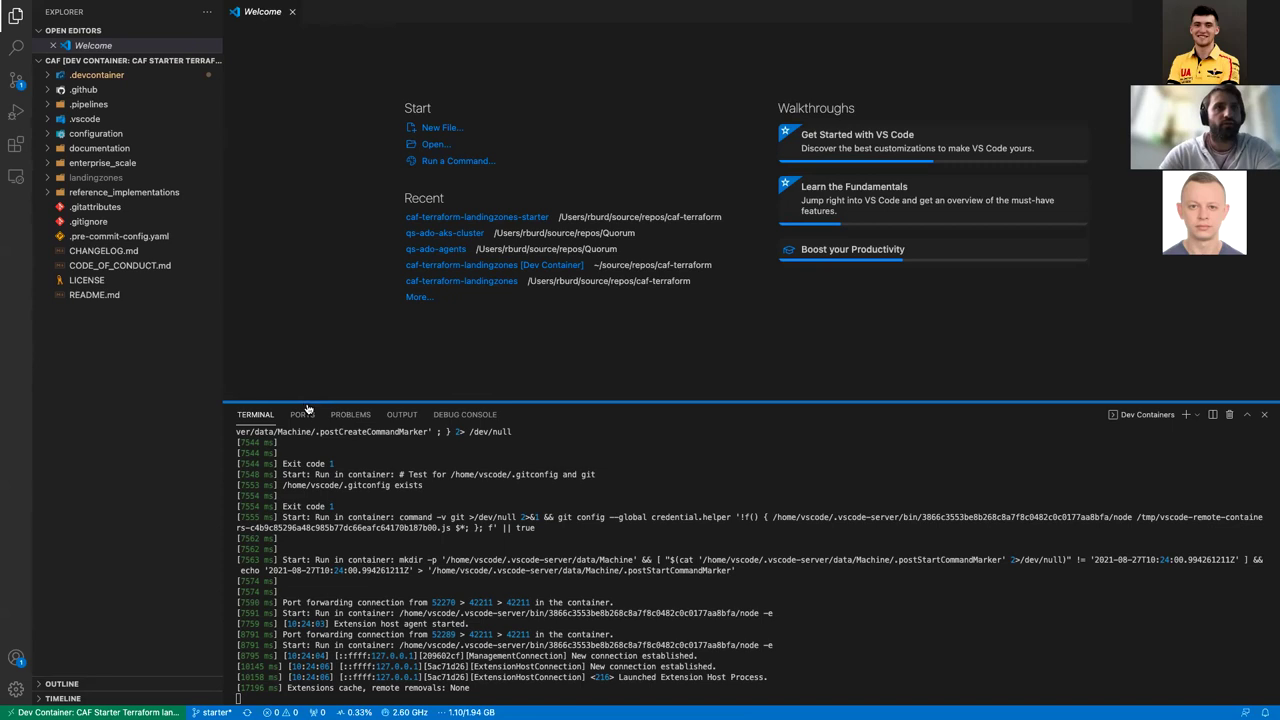
drag(219, 449, 195, 453)
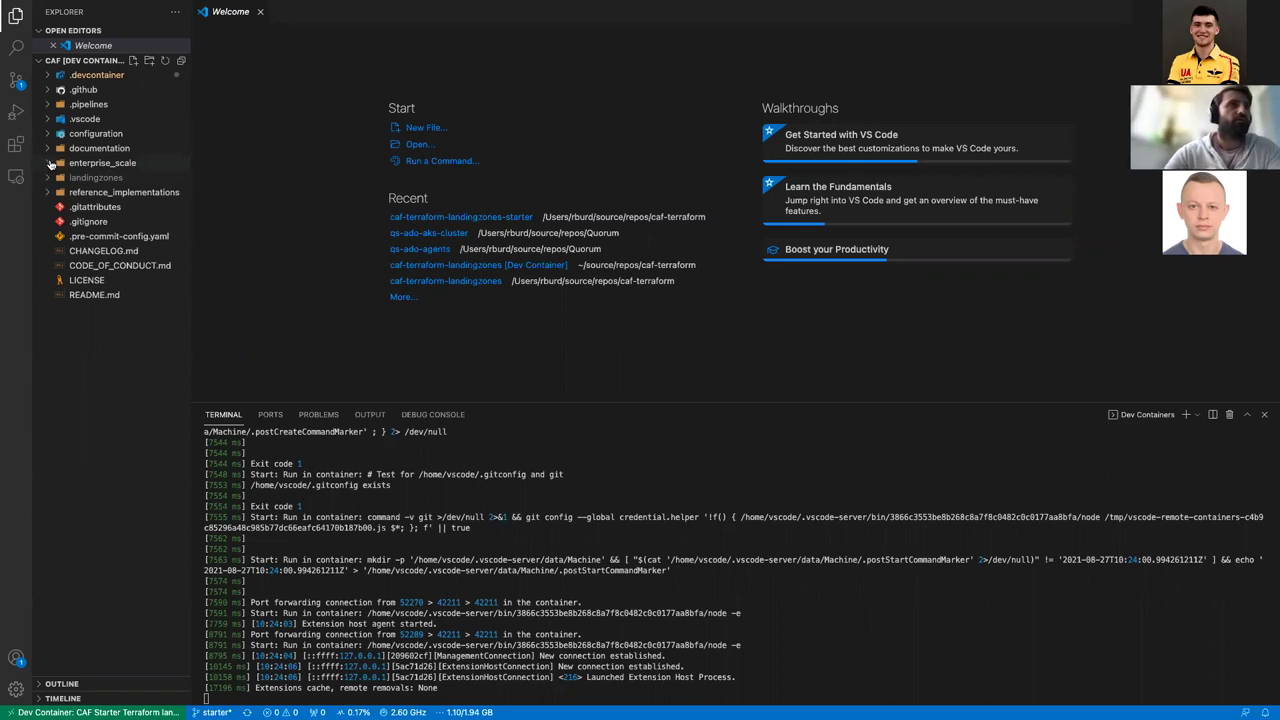
Step: Browse the configuration/demo level0 through level4 folders in Explorer
click(46, 137)
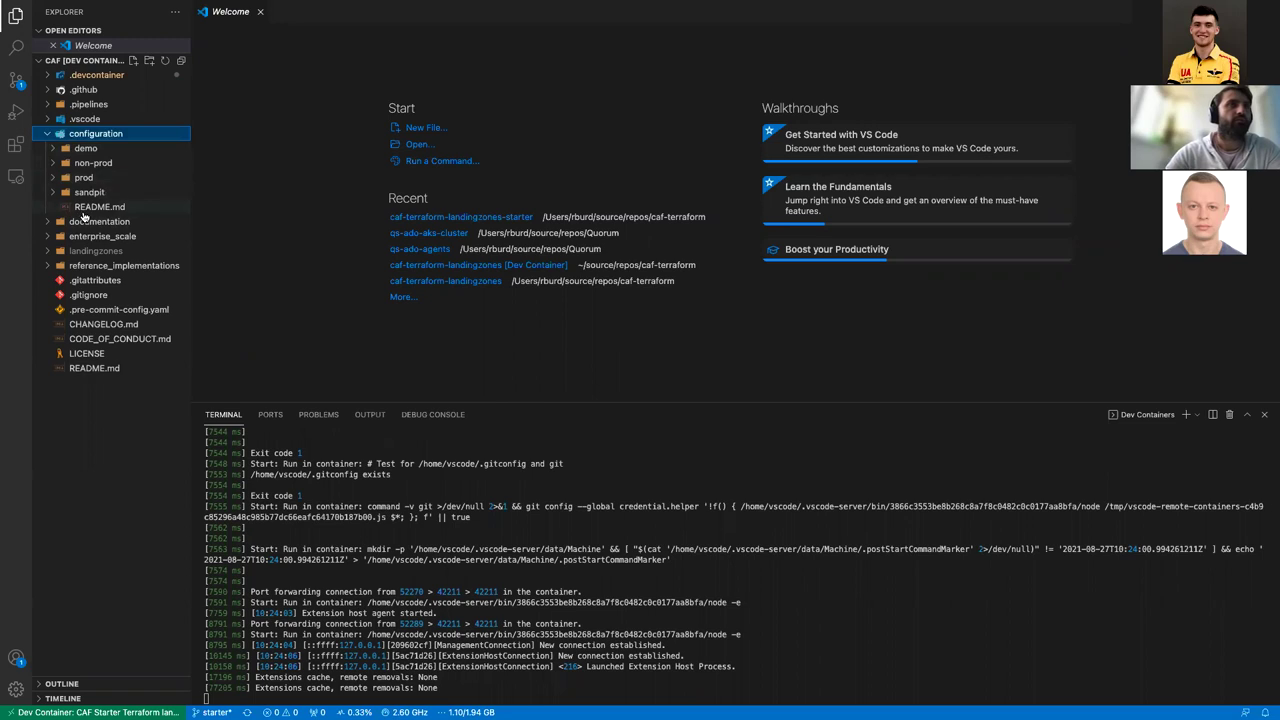
click(54, 150)
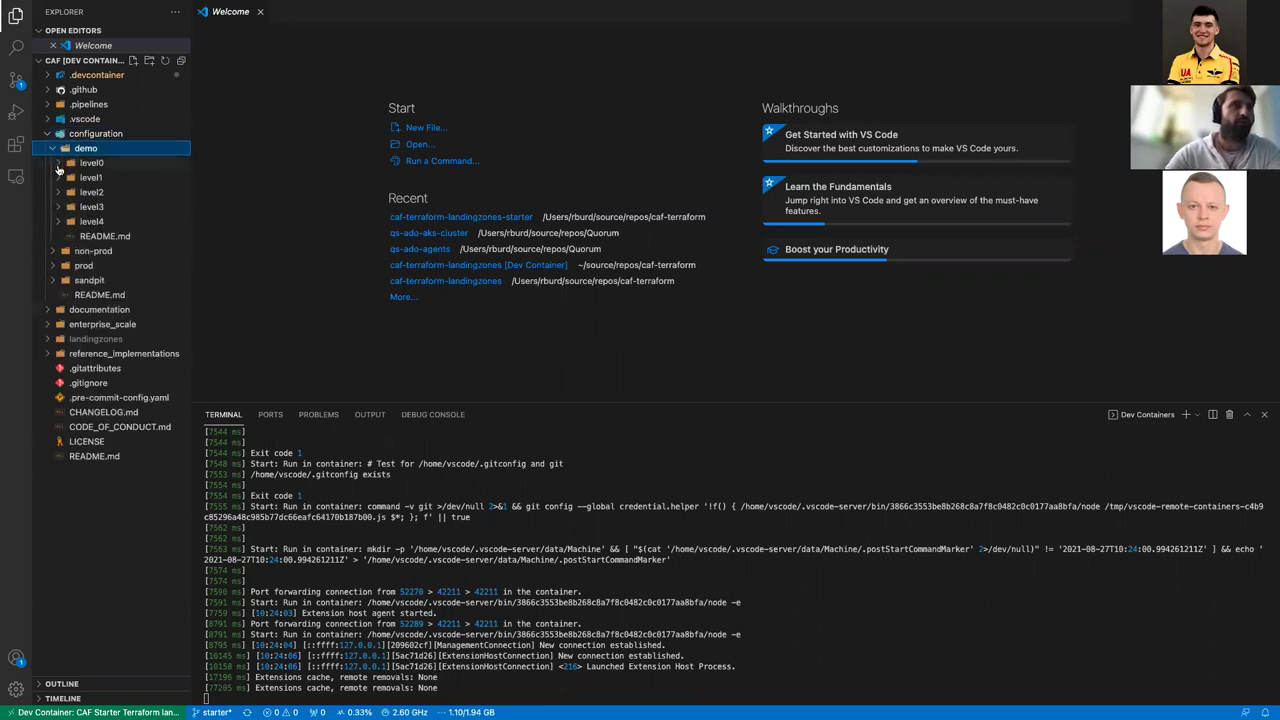
click(56, 164)
click(56, 164)
click(56, 184)
click(56, 184)
click(58, 194)
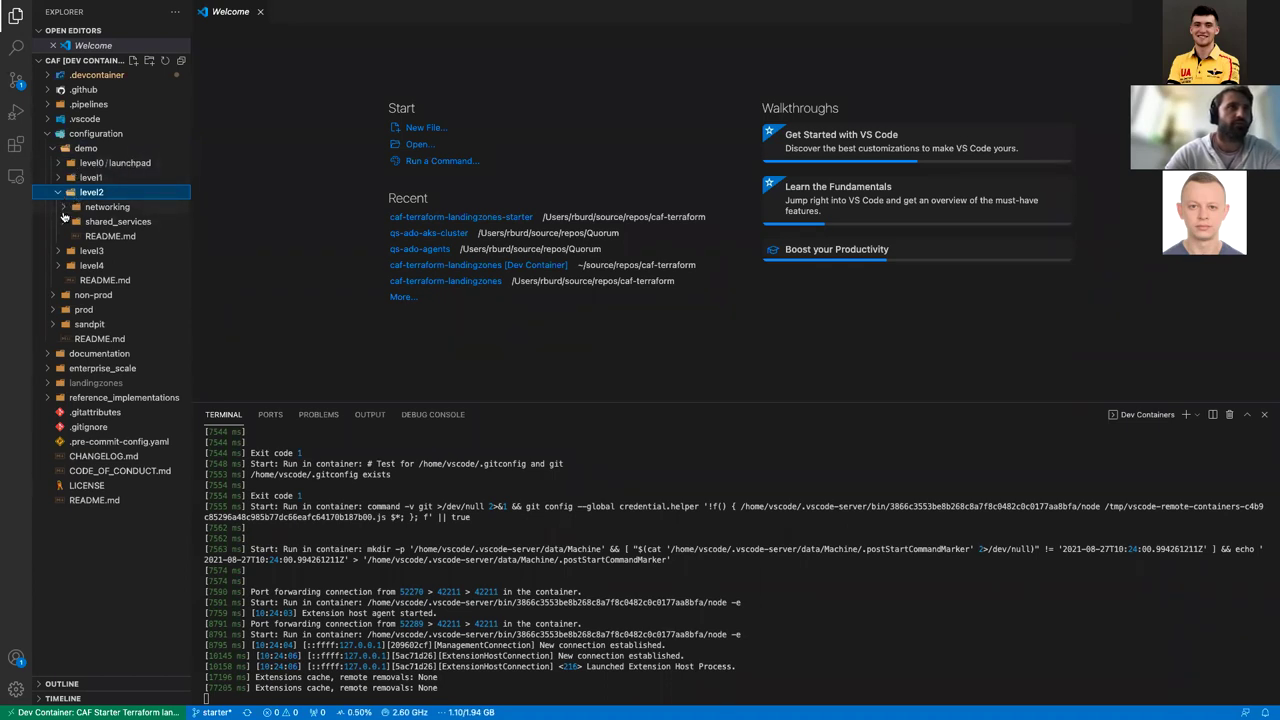
click(63, 207)
click(63, 207)
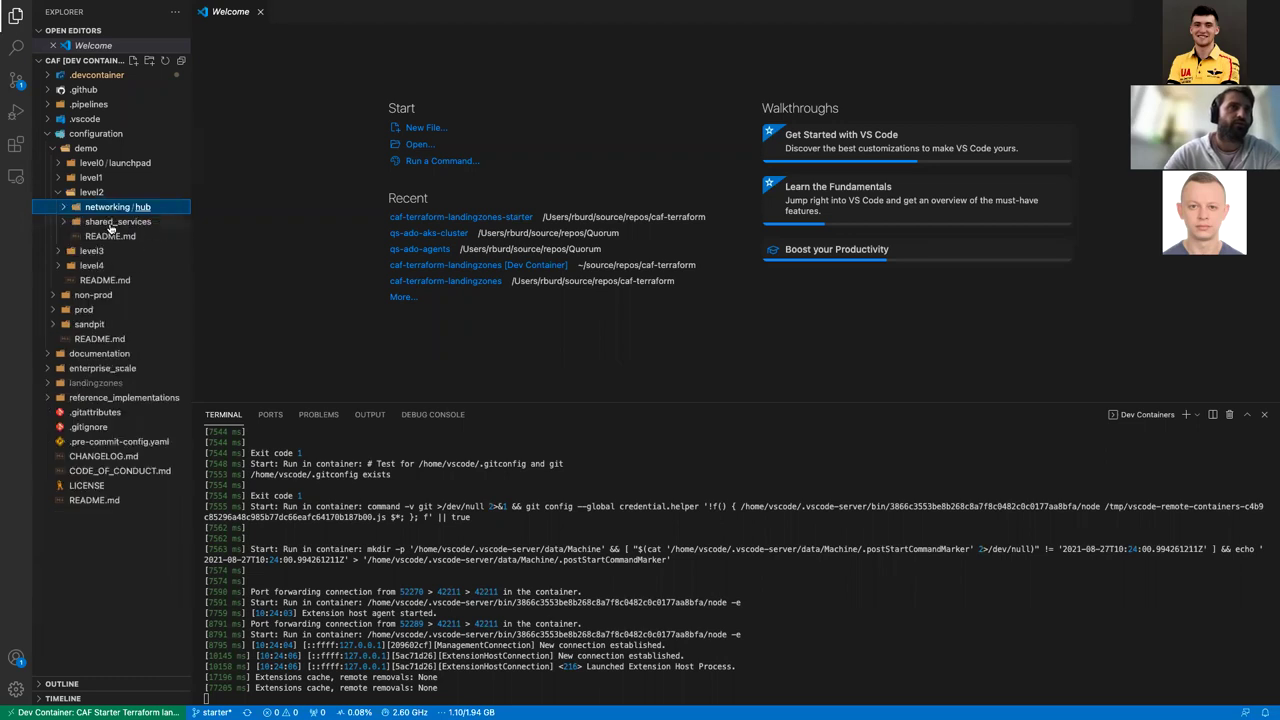
click(59, 251)
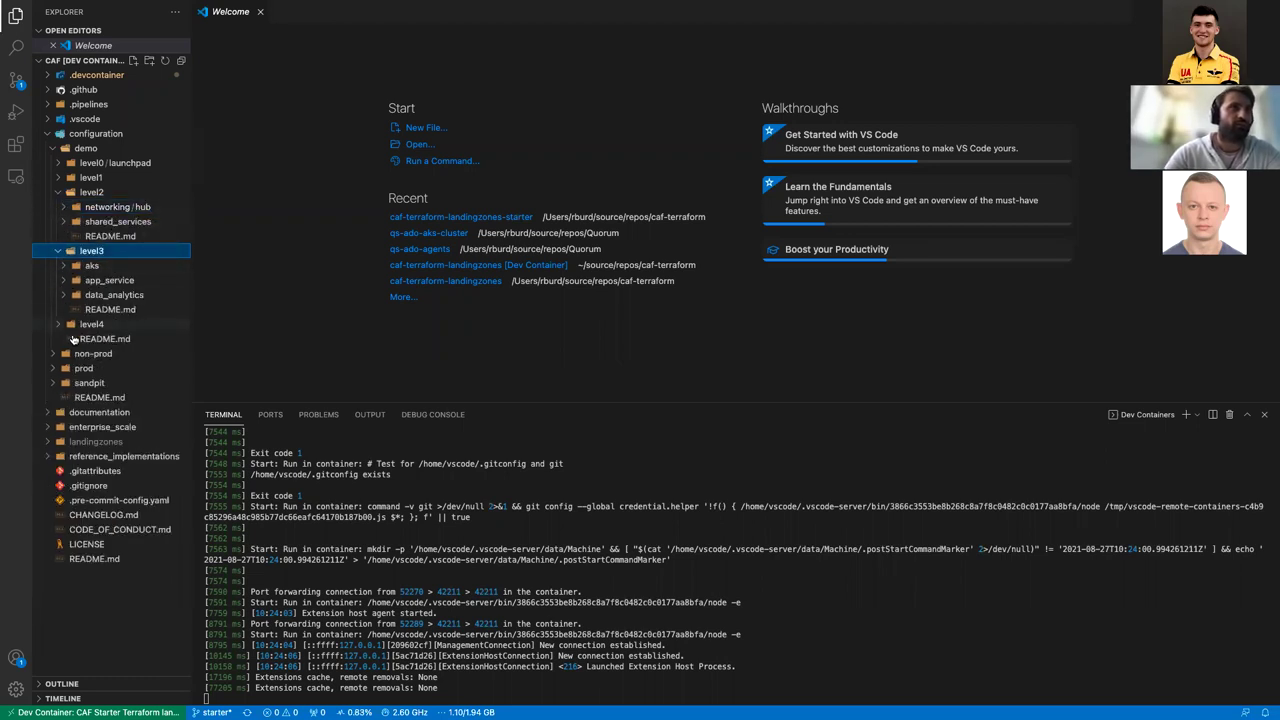
click(70, 326)
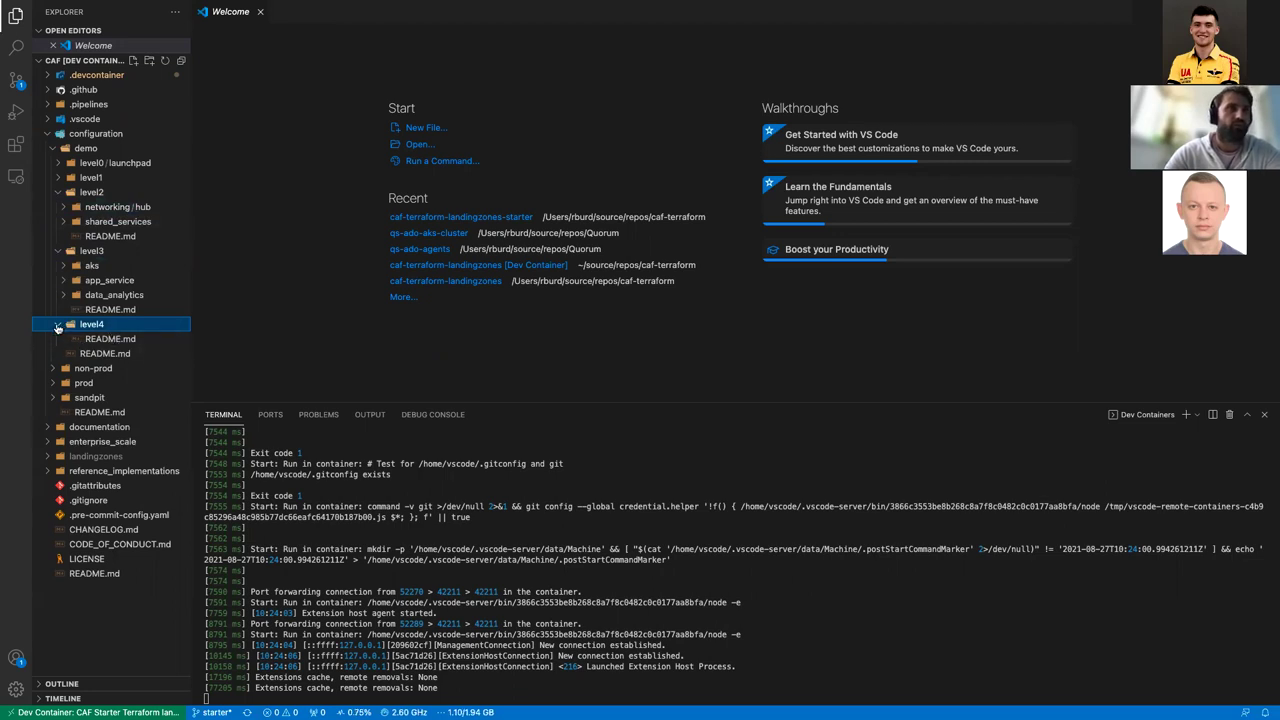
click(58, 328)
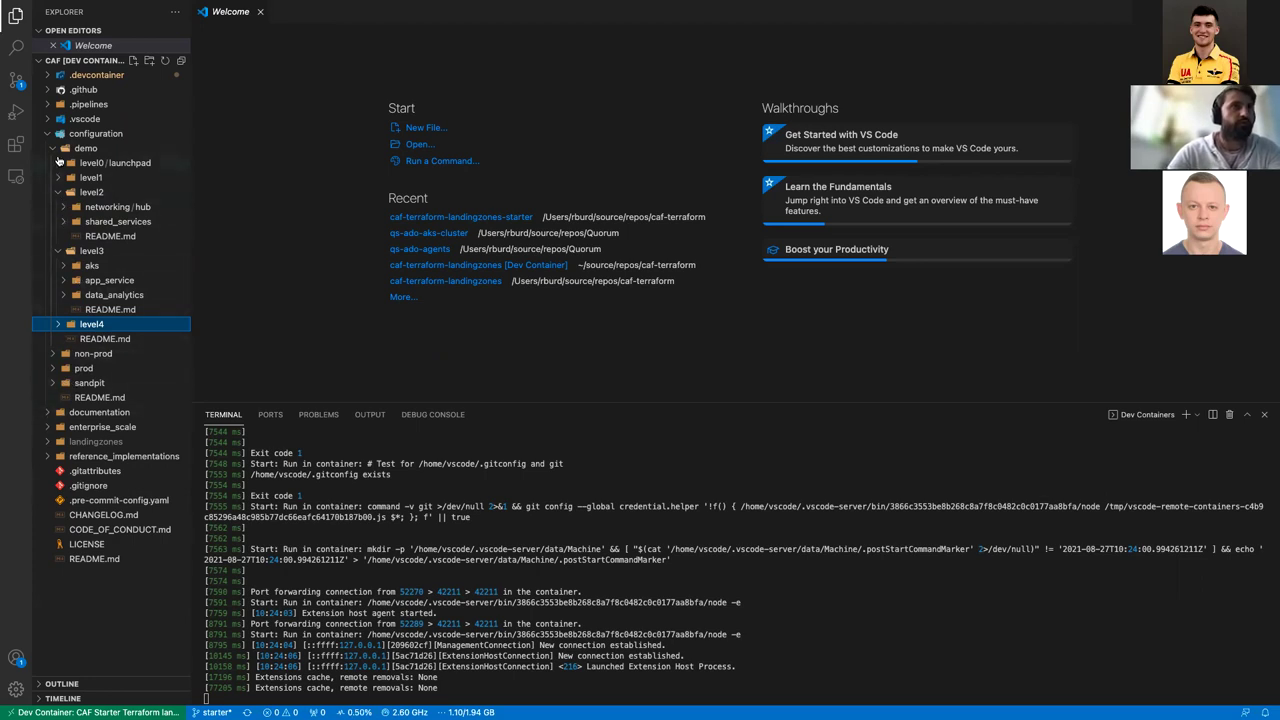
Step: Open level0/launchpad/configuration.tfvars in a widened file tree
click(57, 165)
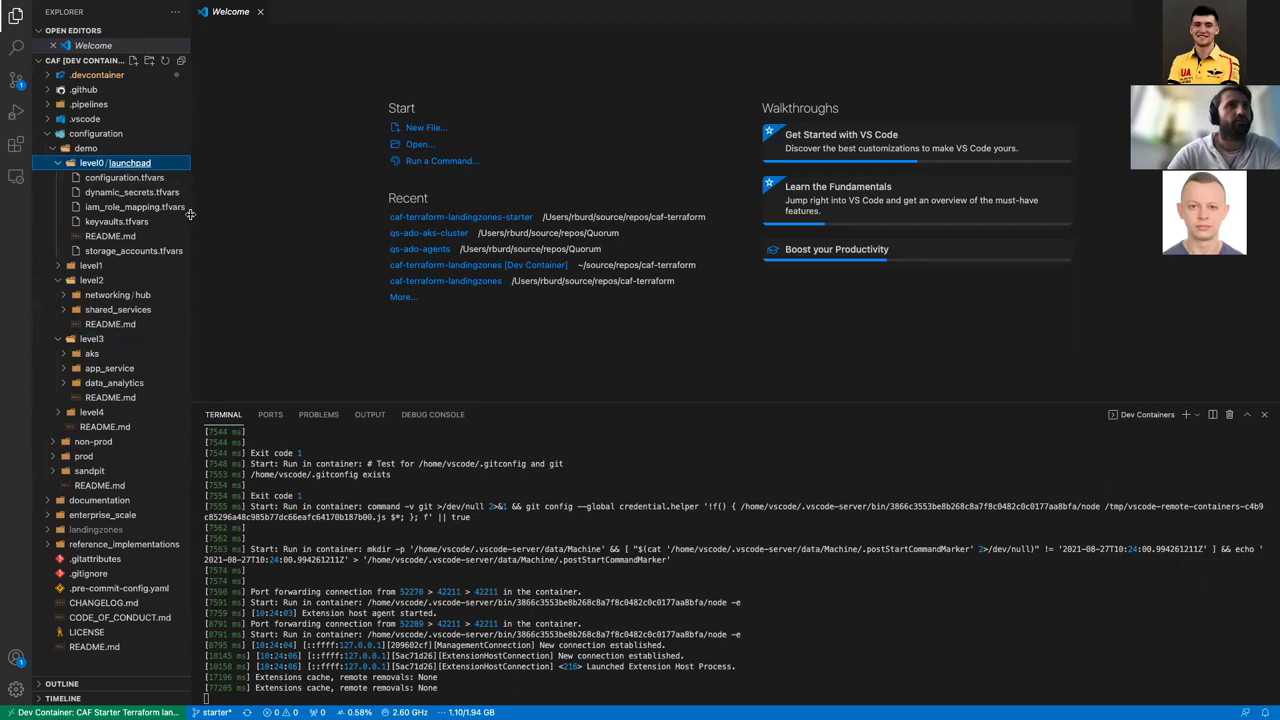
drag(189, 213, 224, 212)
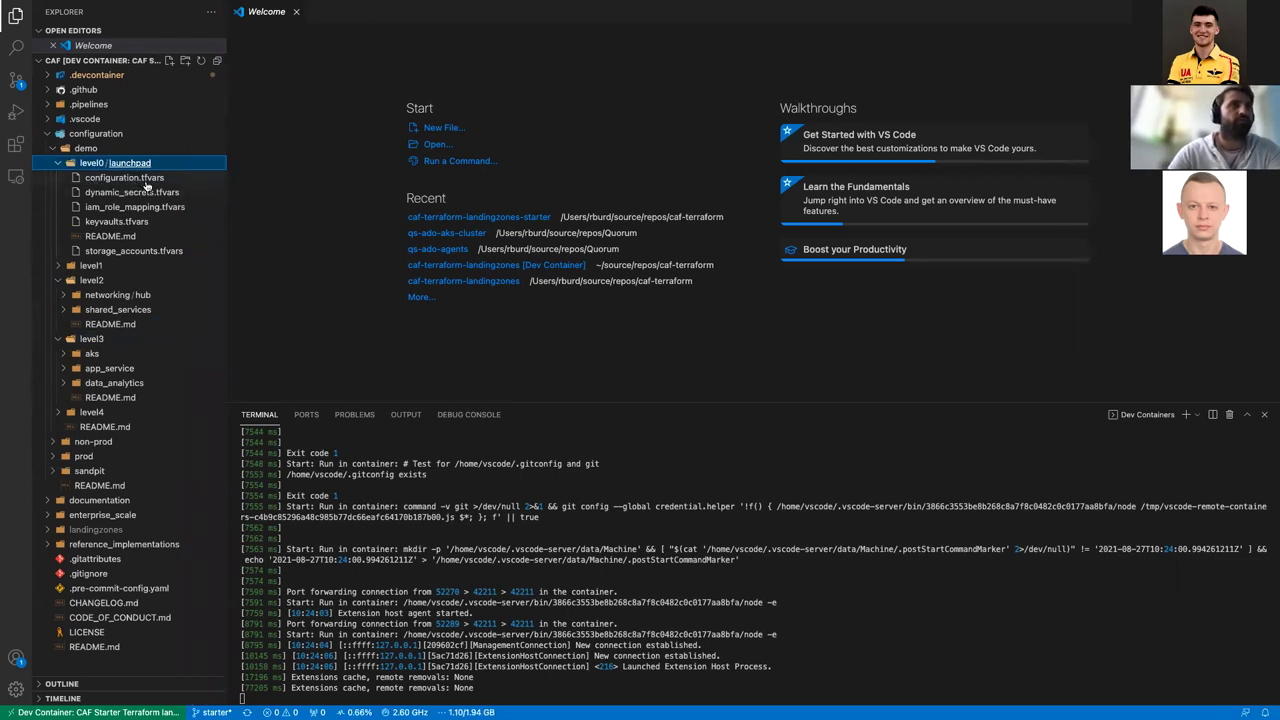
click(156, 179)
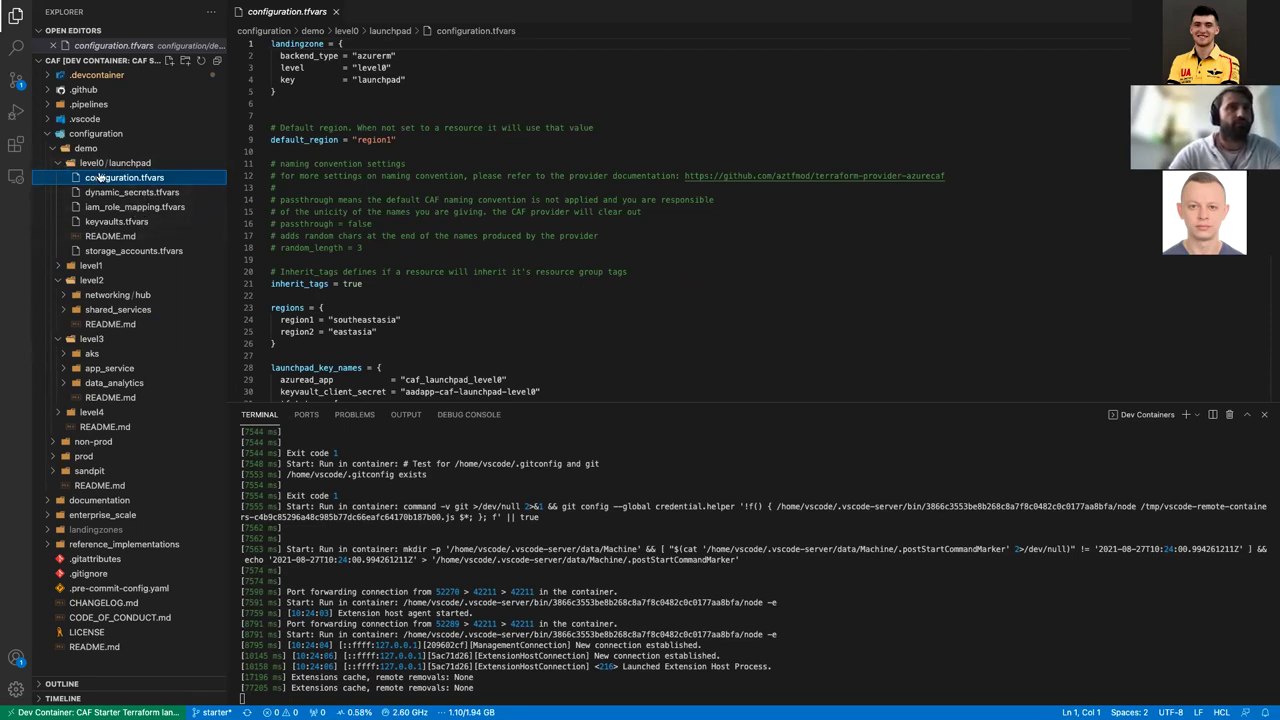
Step: Glance over configuration.tfvars, then collapse demo and expand landingzones > caf_launchpad
click(389, 271)
scroll(390, 268, down, 9)
scroll(390, 268, up, 9)
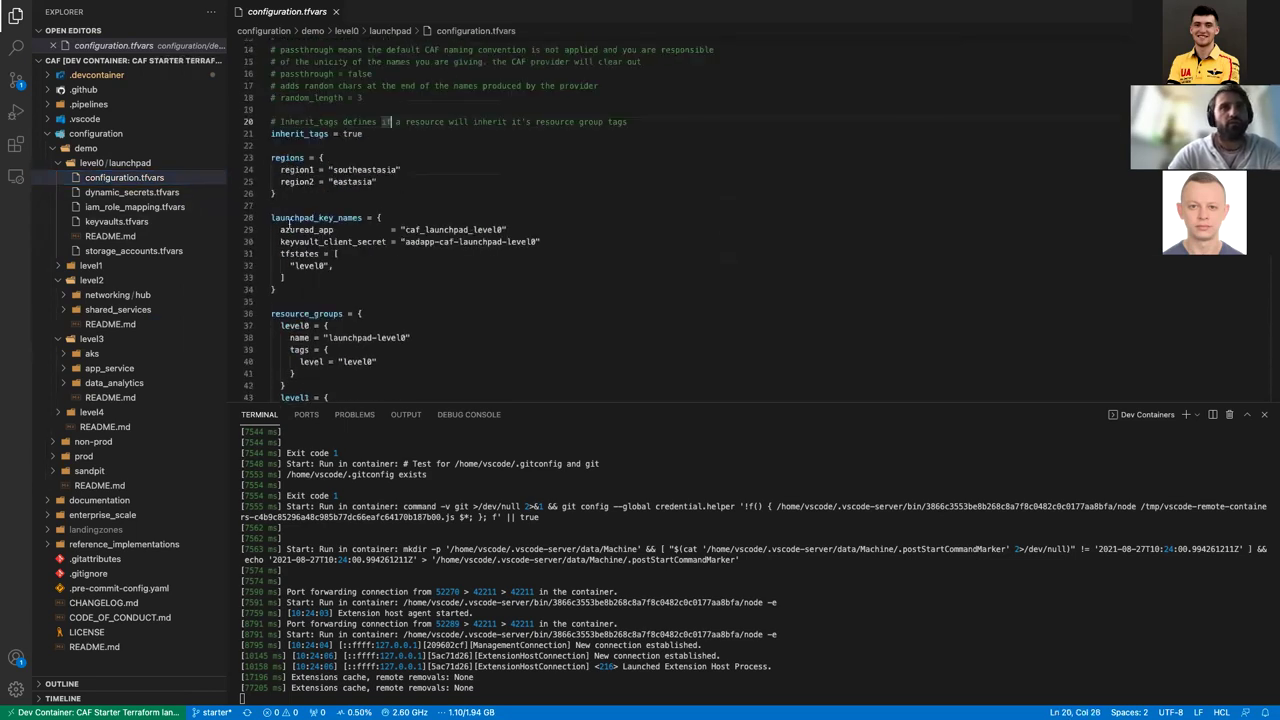
scroll(390, 267, down, 6)
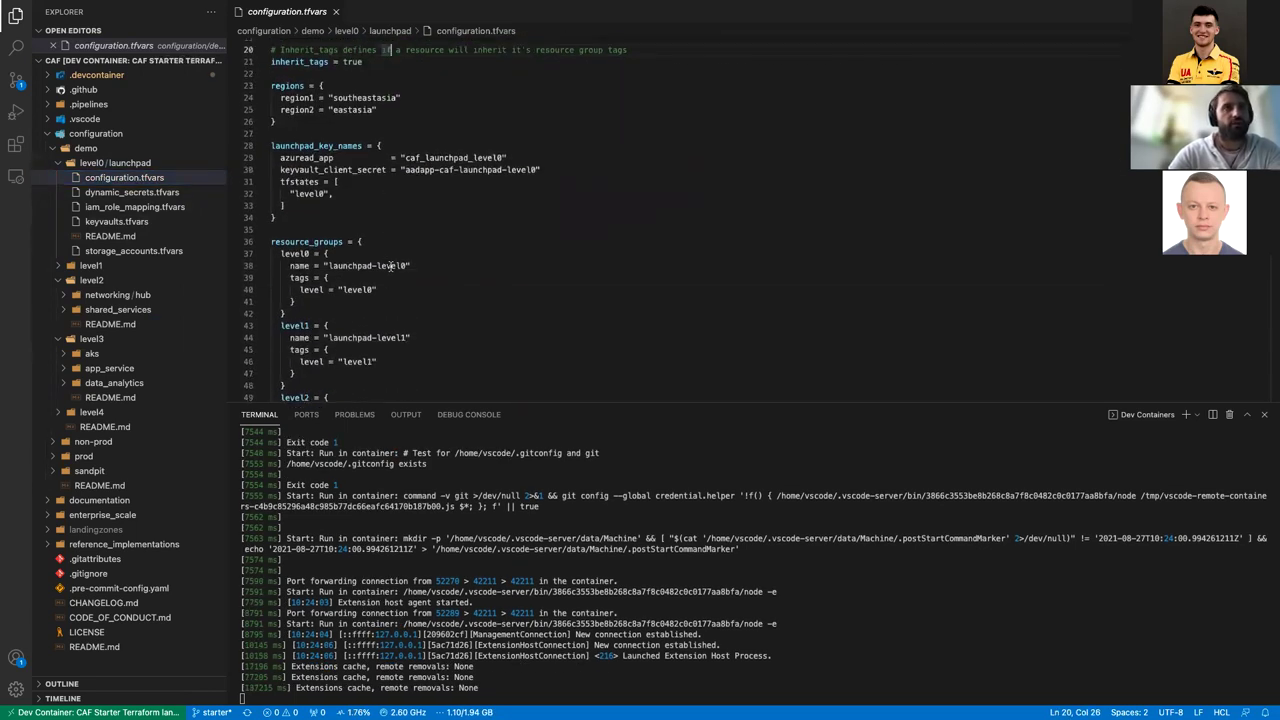
scroll(390, 266, up, 5)
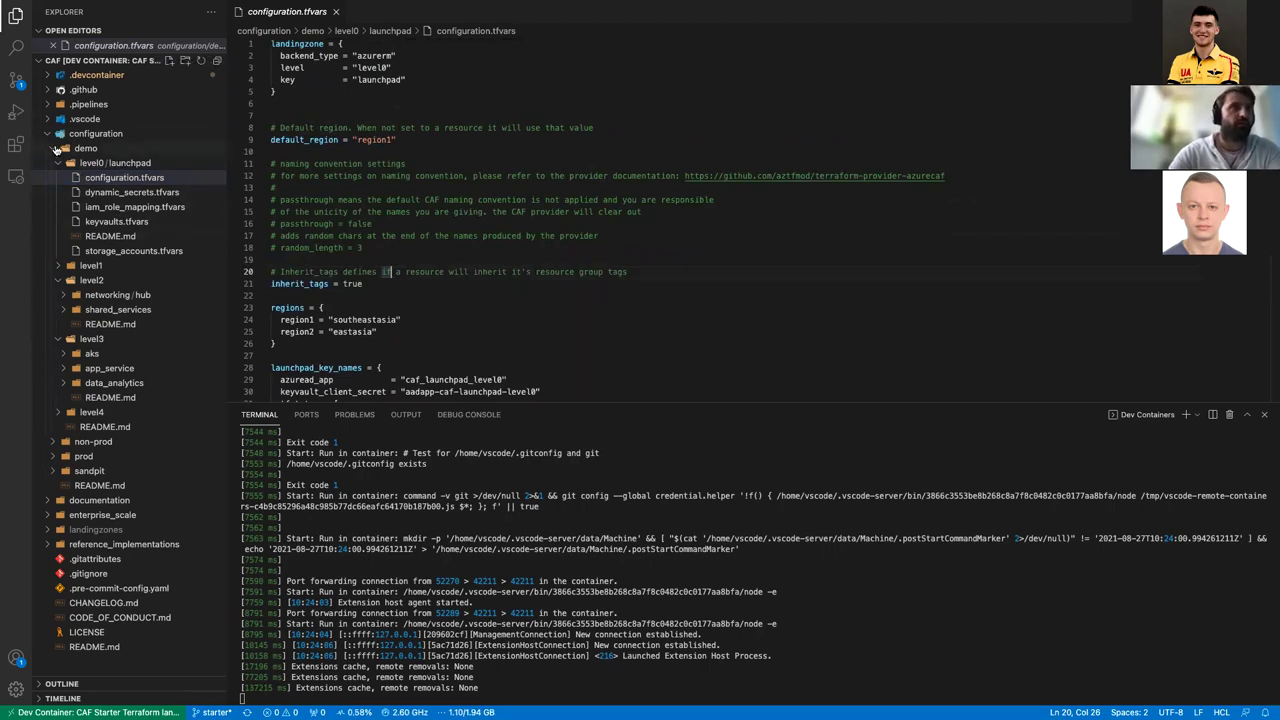
click(56, 148)
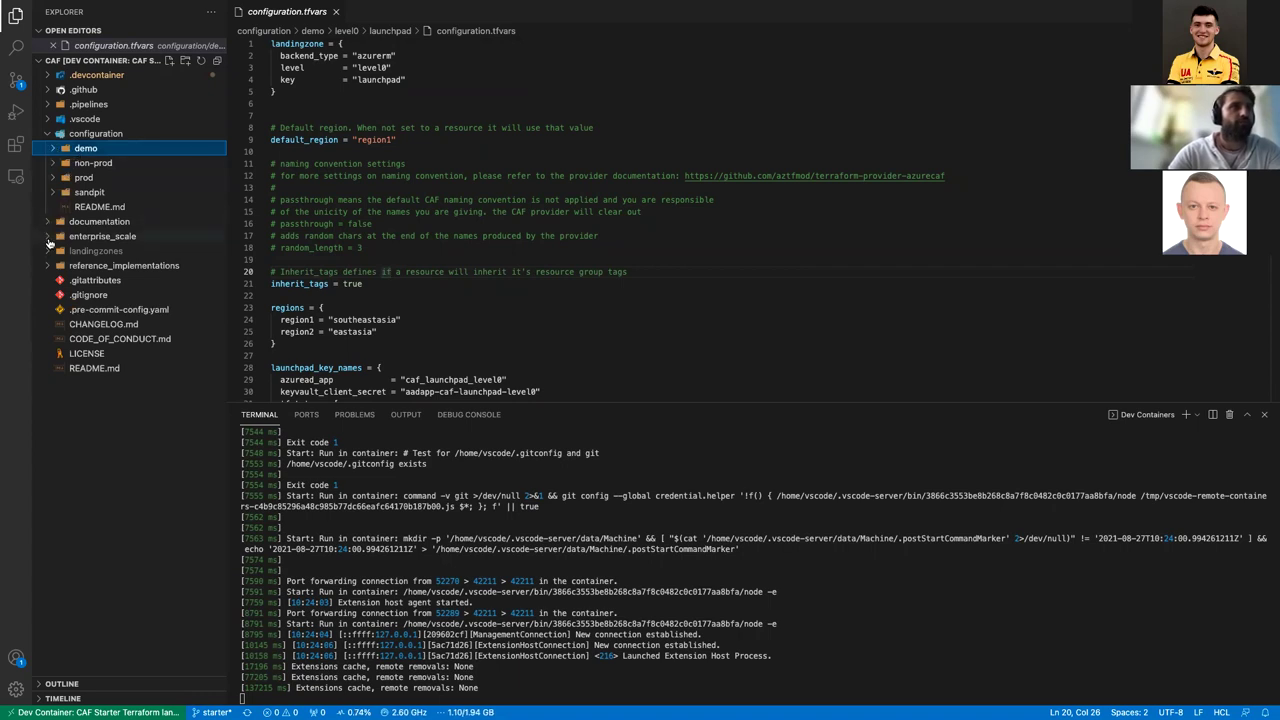
click(48, 252)
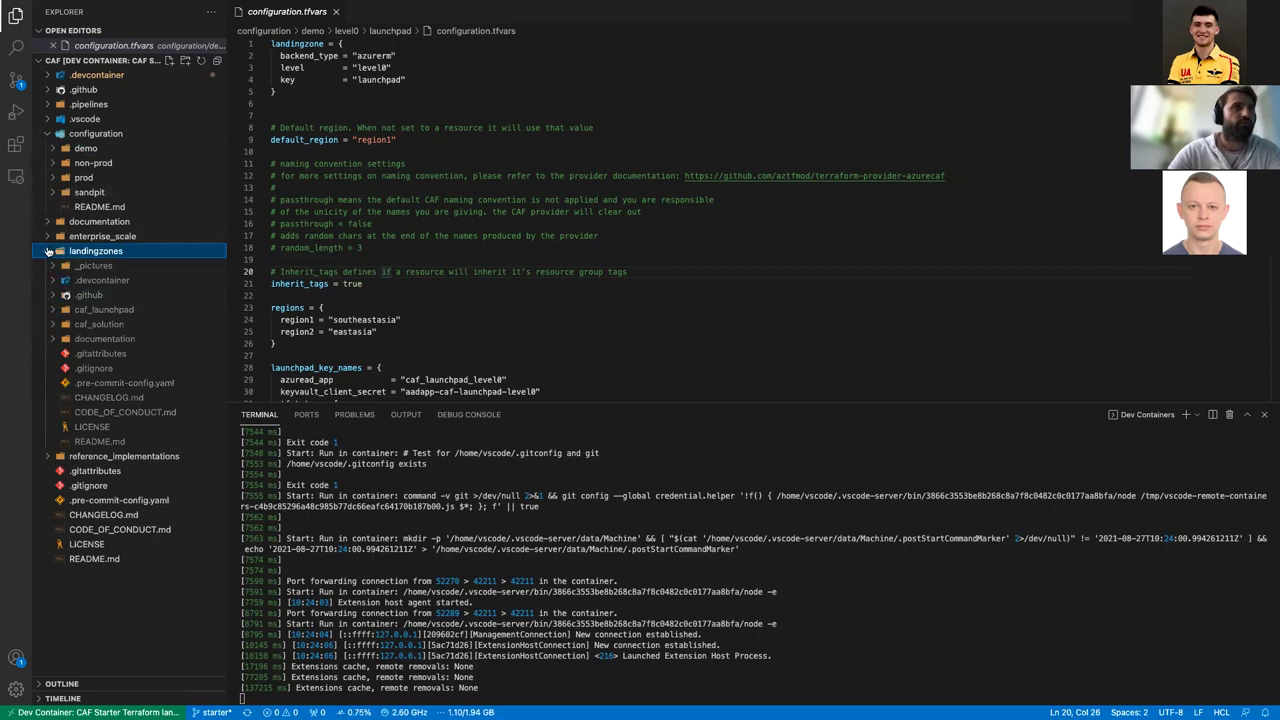
click(47, 252)
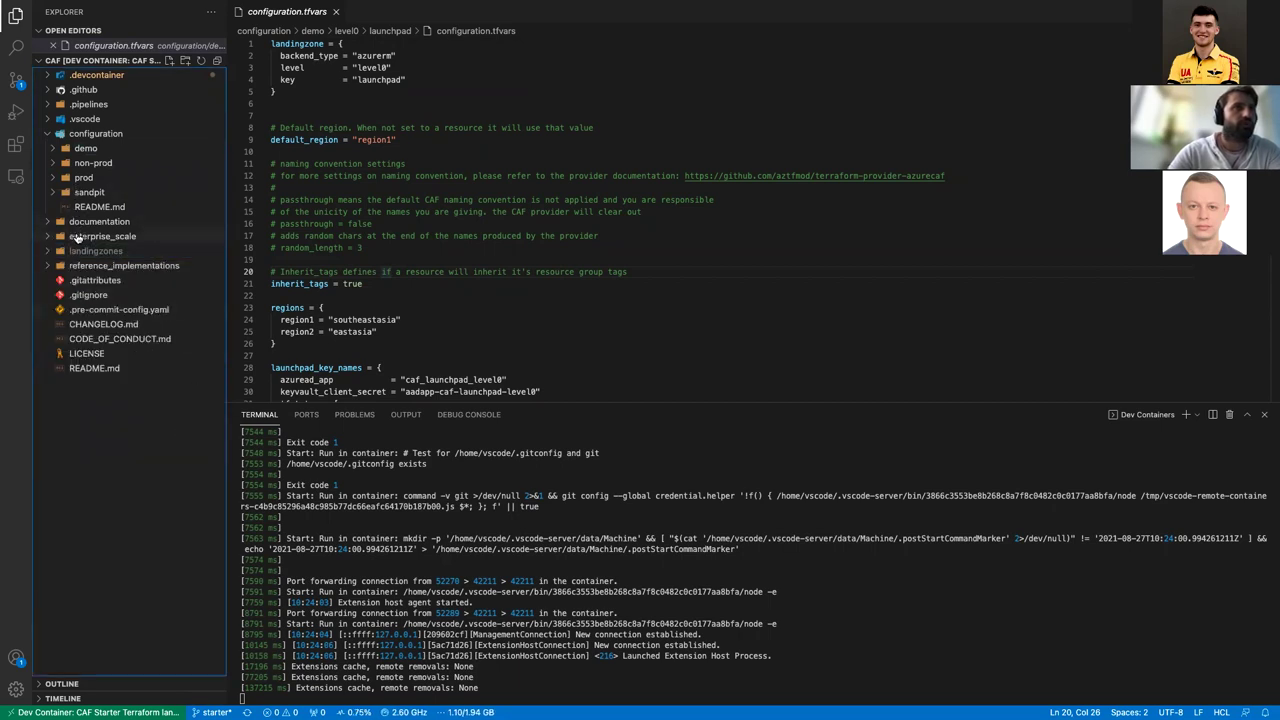
click(74, 252)
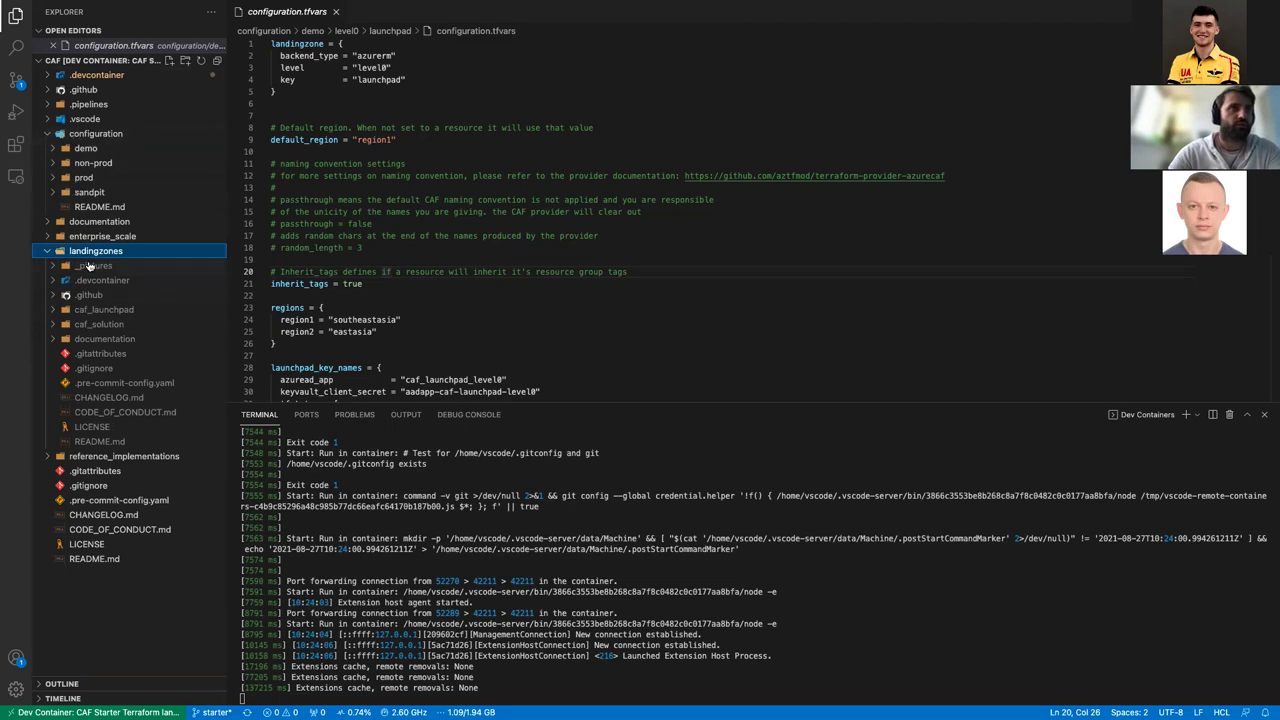
click(54, 309)
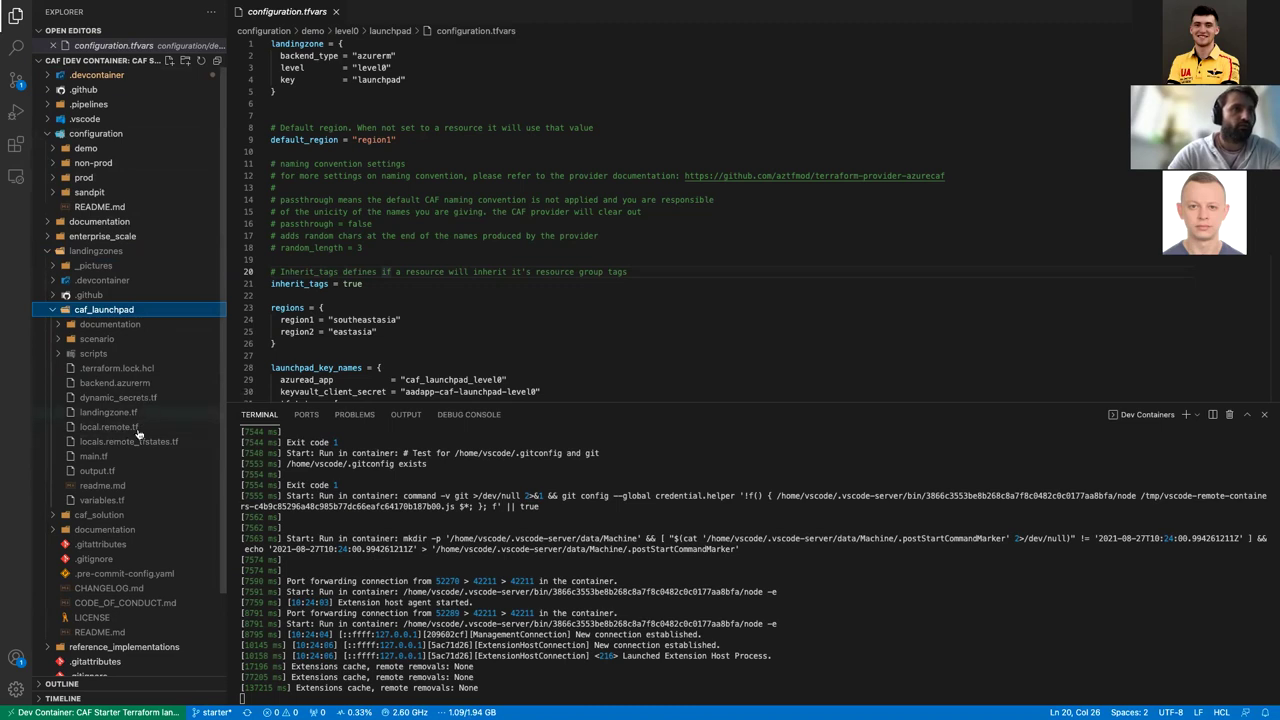
Step: Open caf_launchpad's main.tf and scroll through it
click(120, 456)
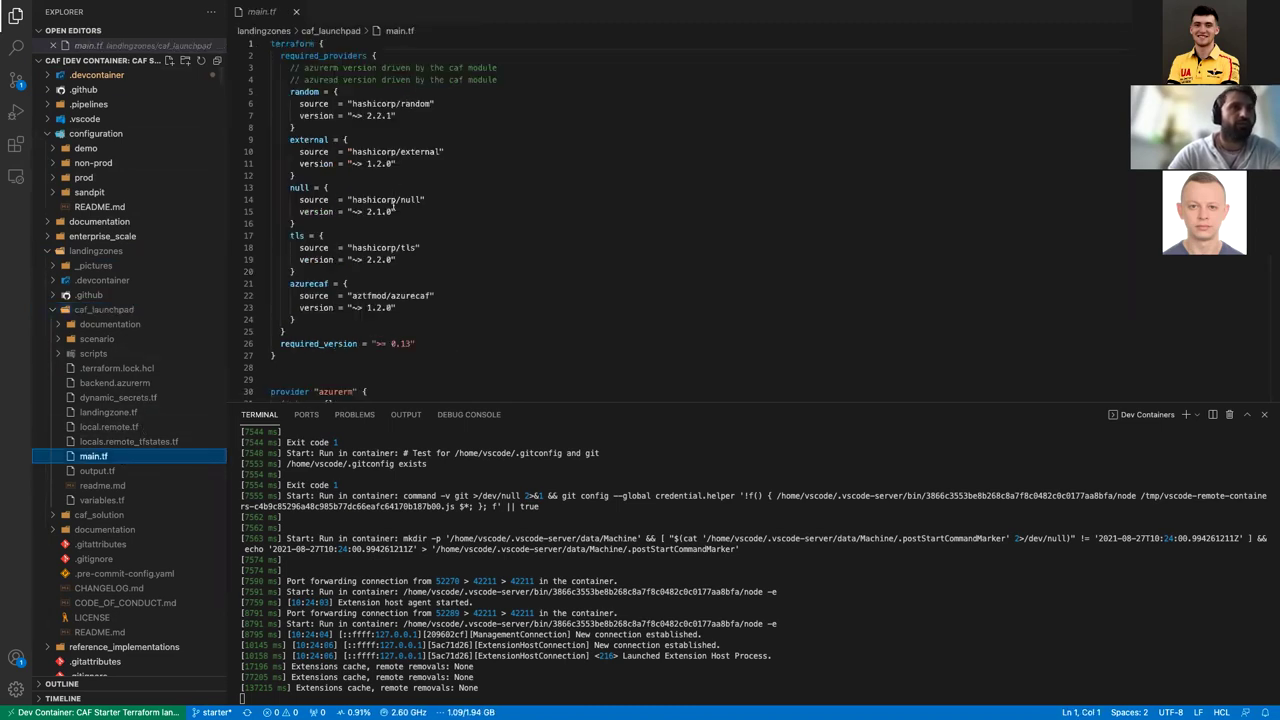
scroll(393, 205, down, 2)
scroll(393, 205, up, 2)
scroll(393, 204, up, 1)
scroll(393, 205, down, 15)
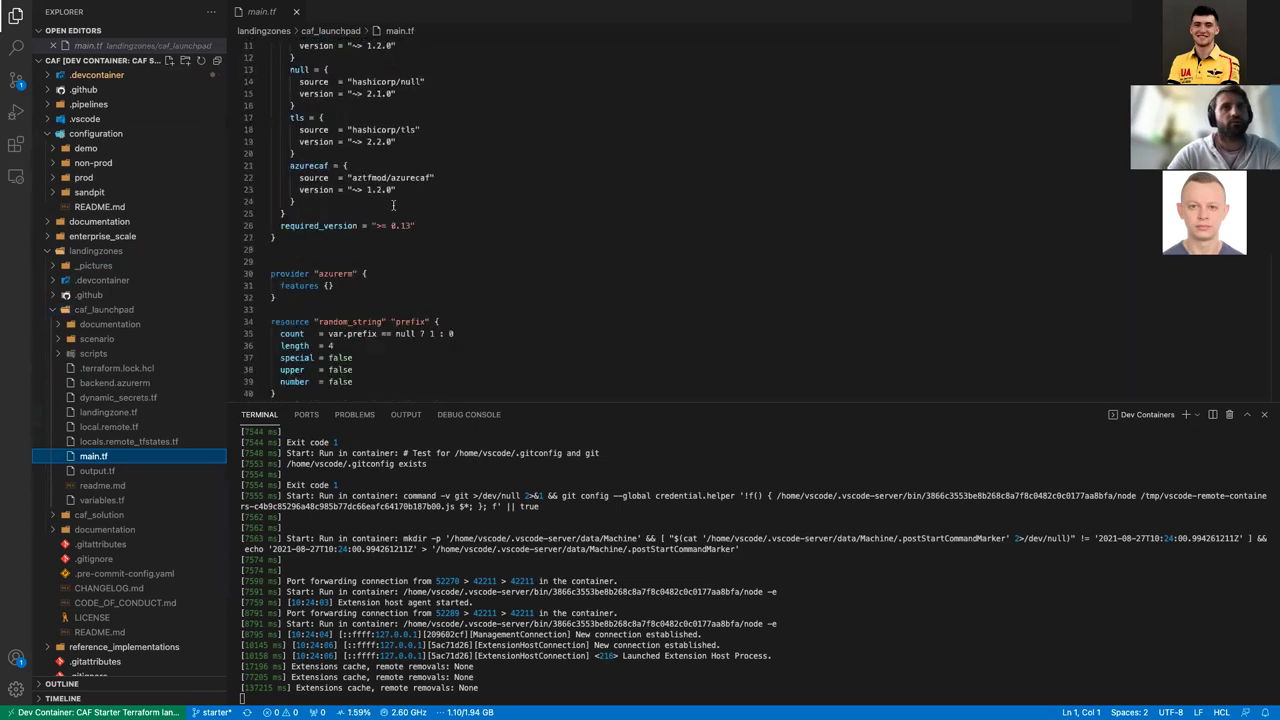
scroll(393, 205, up, 8)
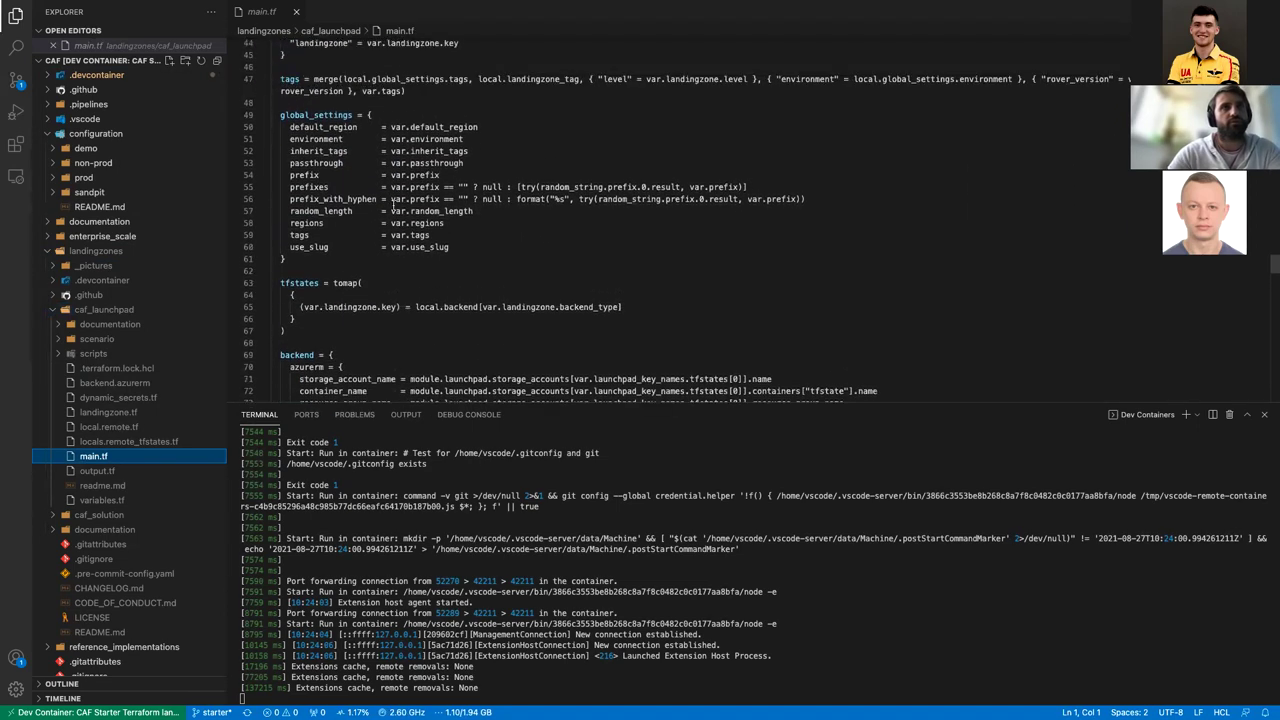
scroll(393, 205, down, 7)
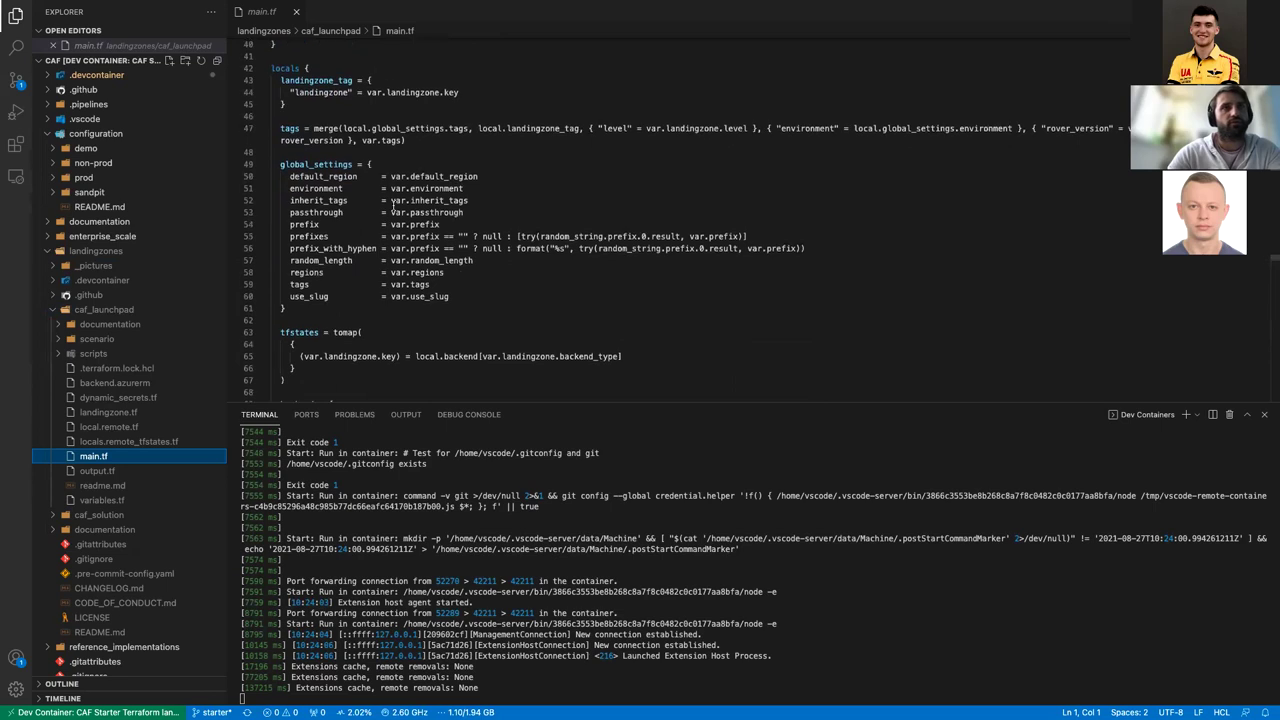
scroll(393, 205, down, 9)
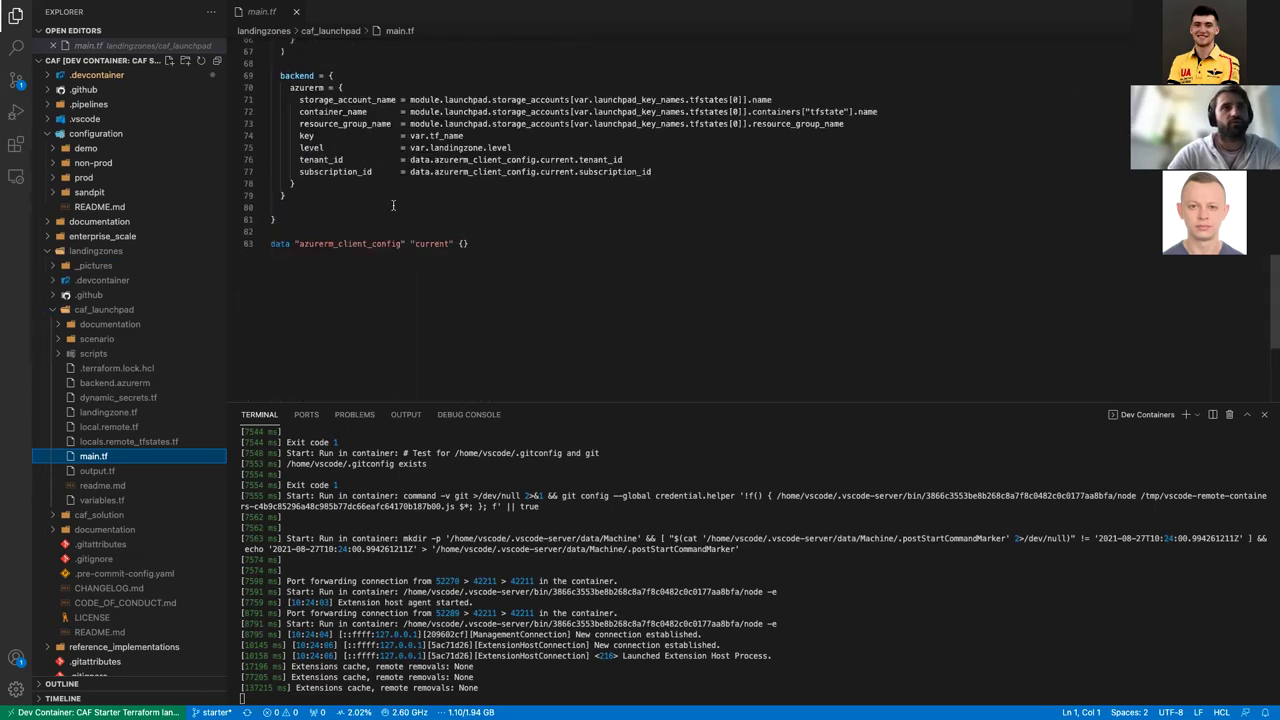
Step: Open caf_launchpad's output.tf and skim its outputs
click(104, 471)
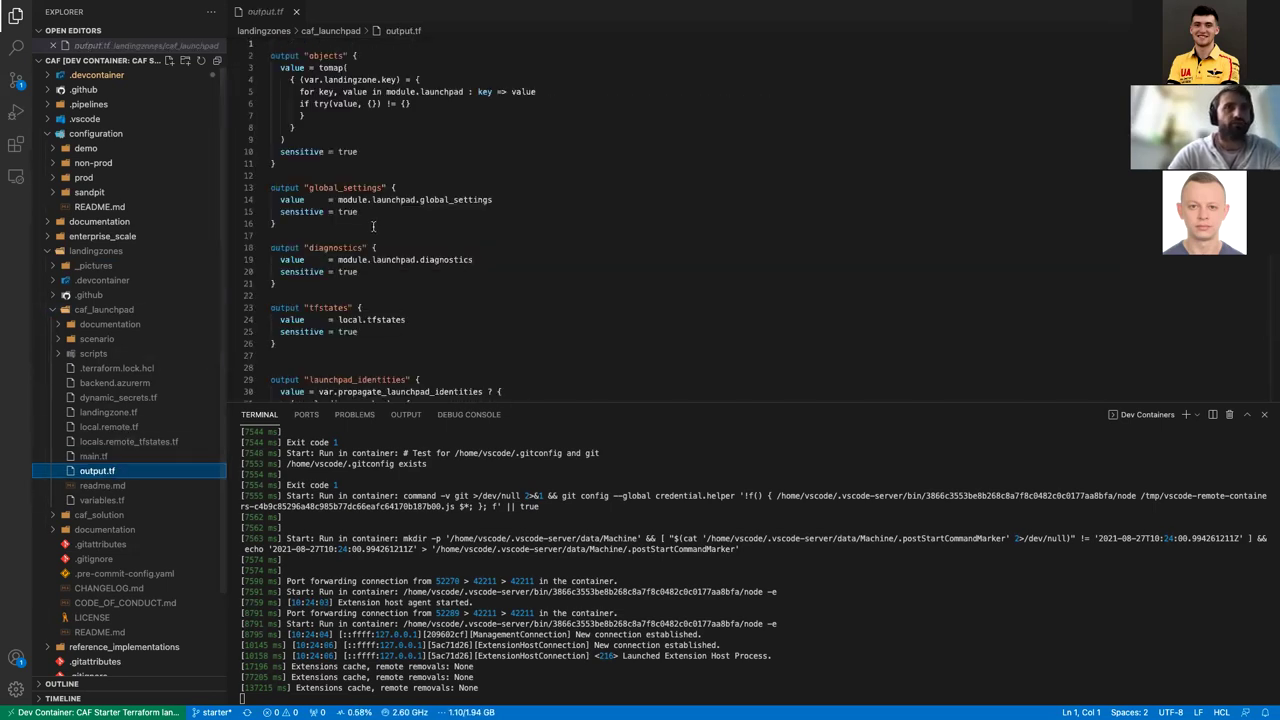
scroll(373, 227, down, 8)
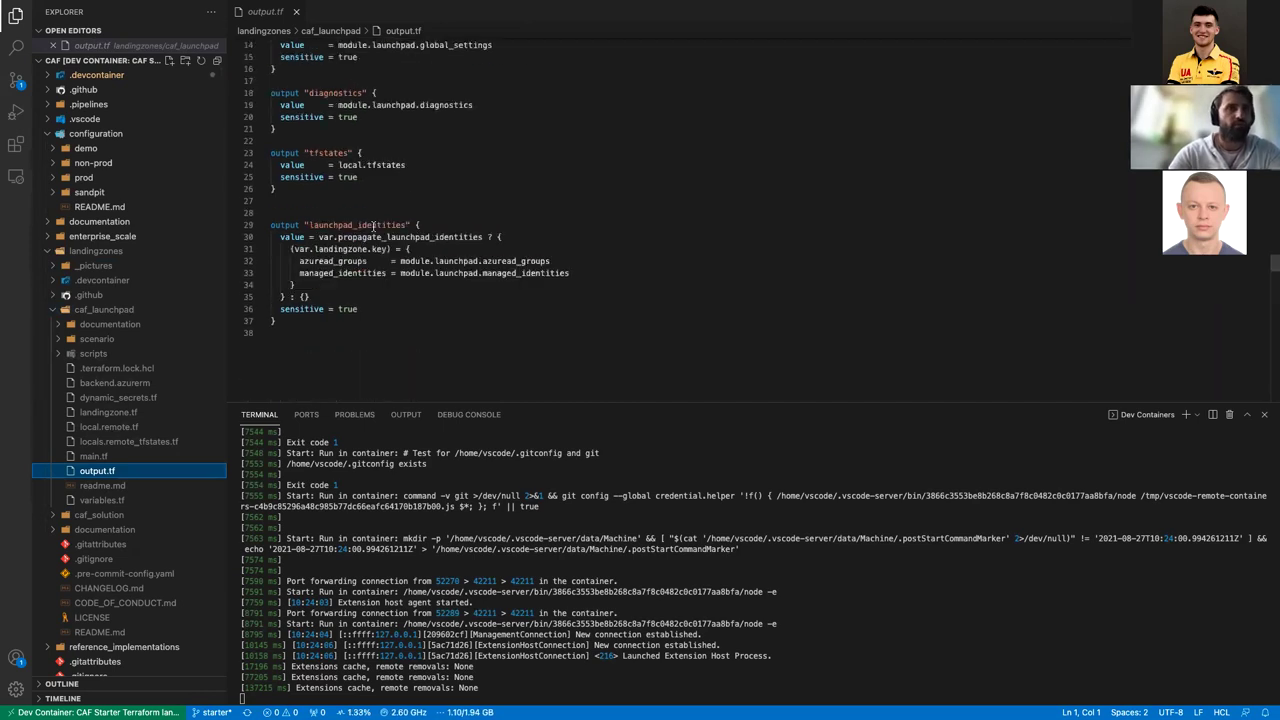
scroll(373, 227, up, 8)
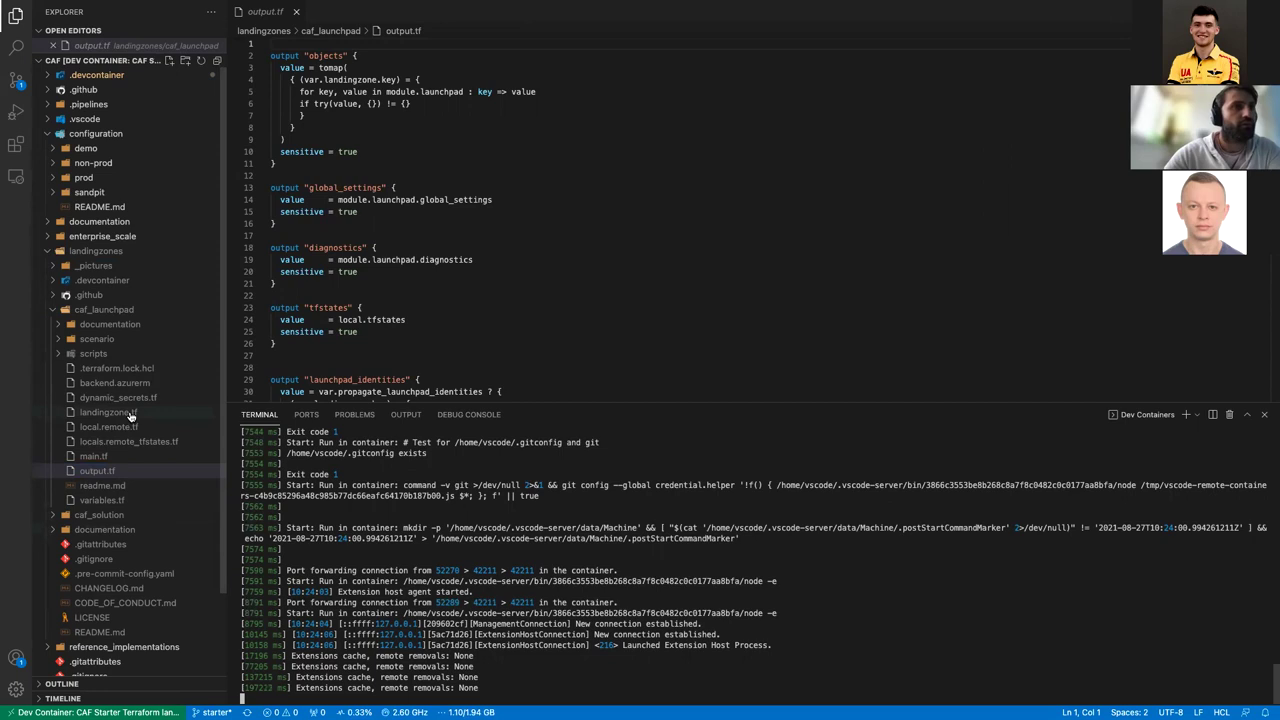
Step: In landingzone.tf with the terminal shrunk, copy the module source aztfmod/caf/azurerm and select the GitHub URL
click(130, 413)
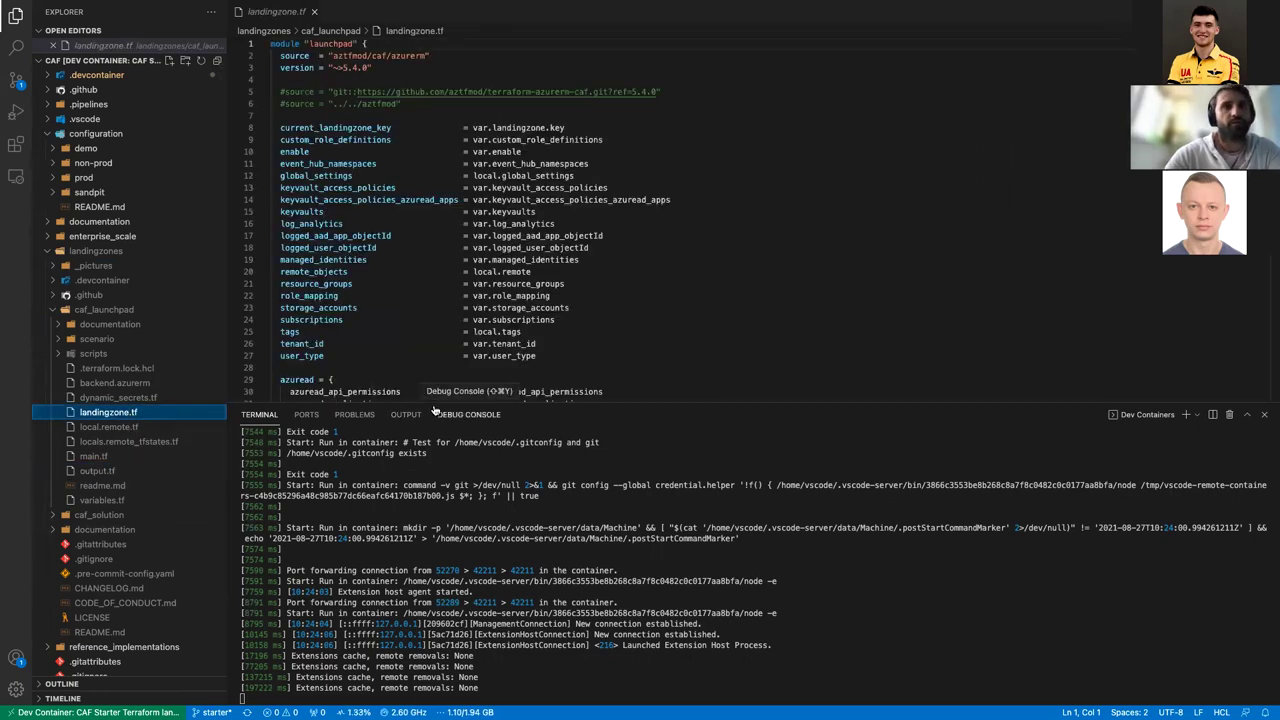
drag(432, 403, 436, 610)
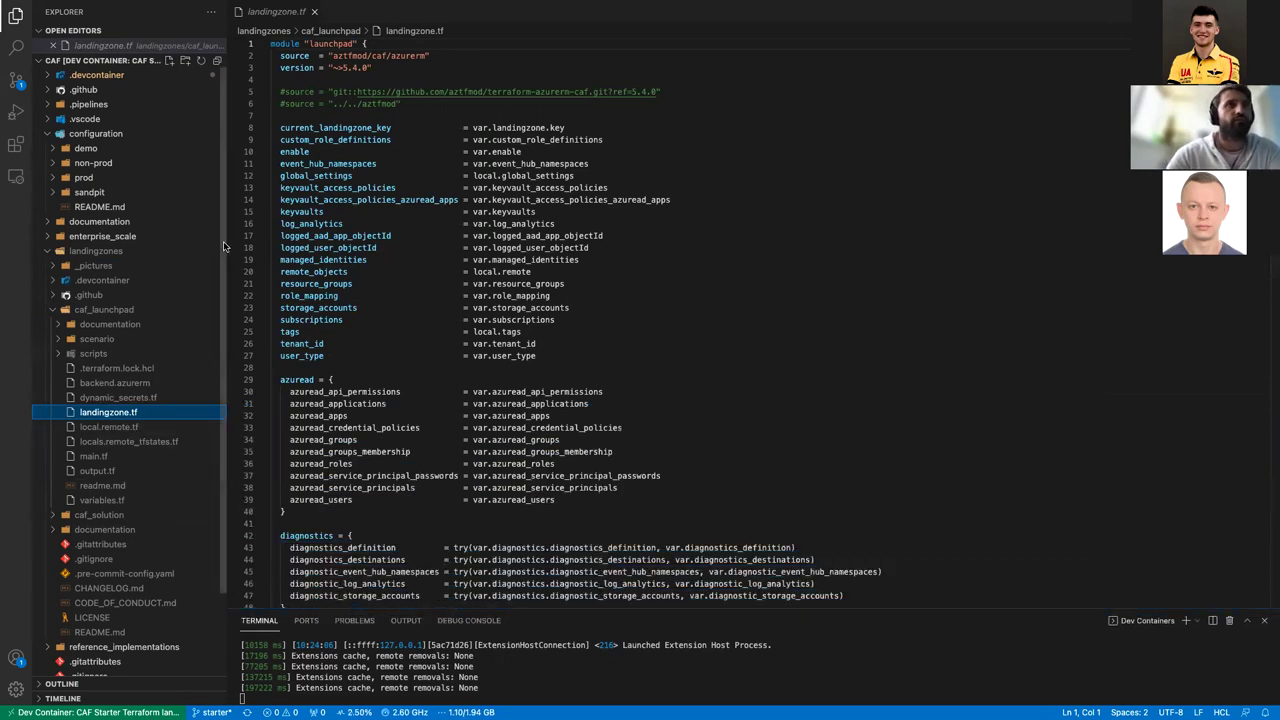
drag(332, 56, 422, 54)
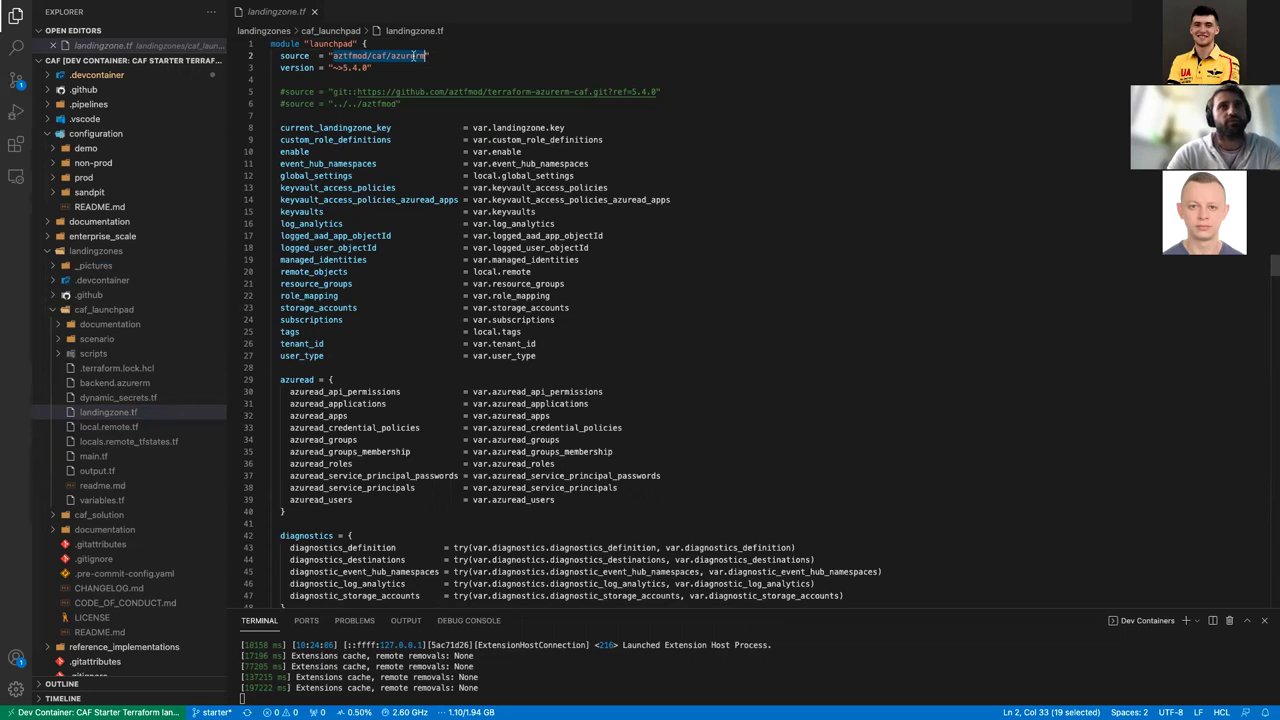
right_click(413, 52)
click(425, 94)
click(590, 101)
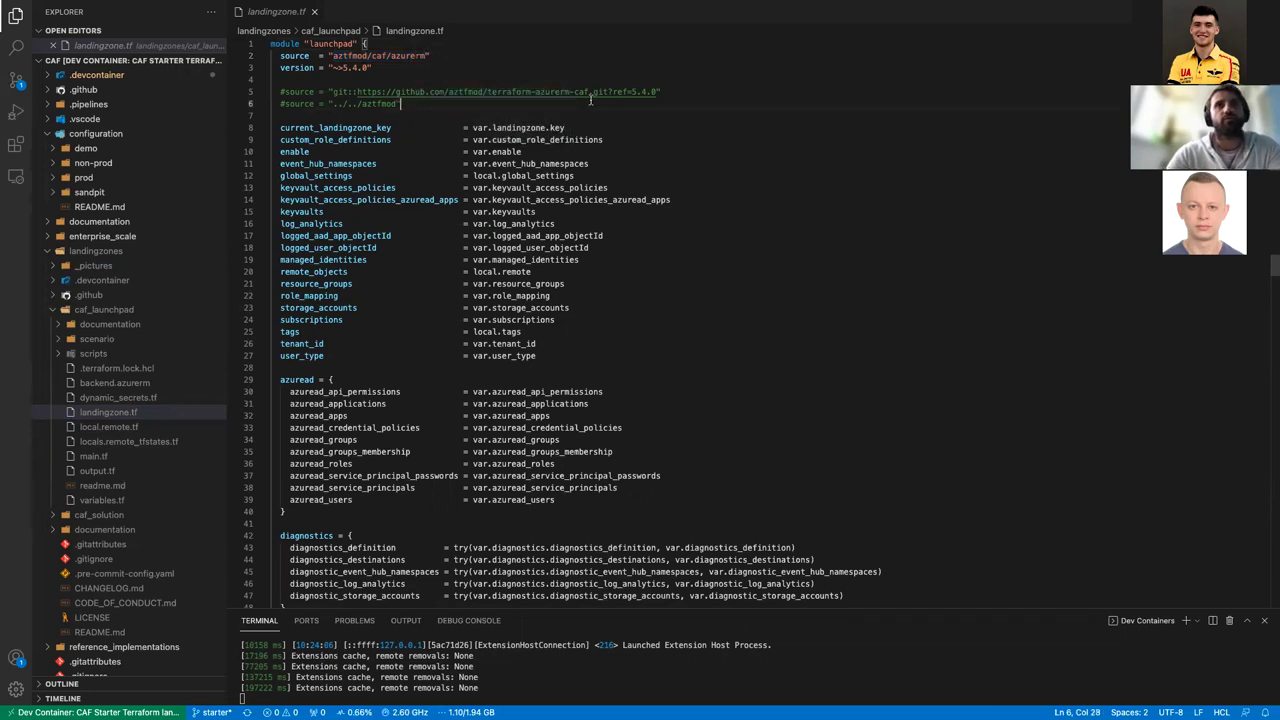
drag(659, 92, 357, 92)
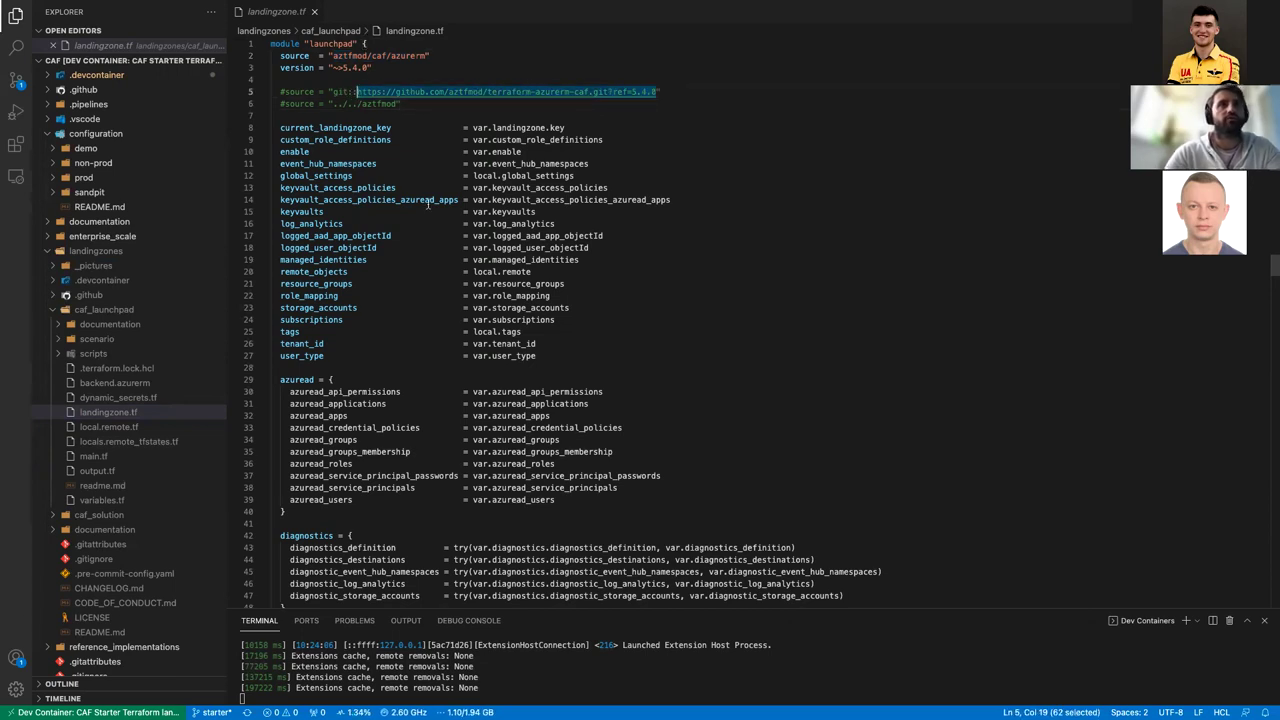
Step: Load github.com/aztfmod/terraform-azurerm-caf.git?ref=5.4.0 in a new browser tab, then return to landingzone.tf
key(ctrl+Right)
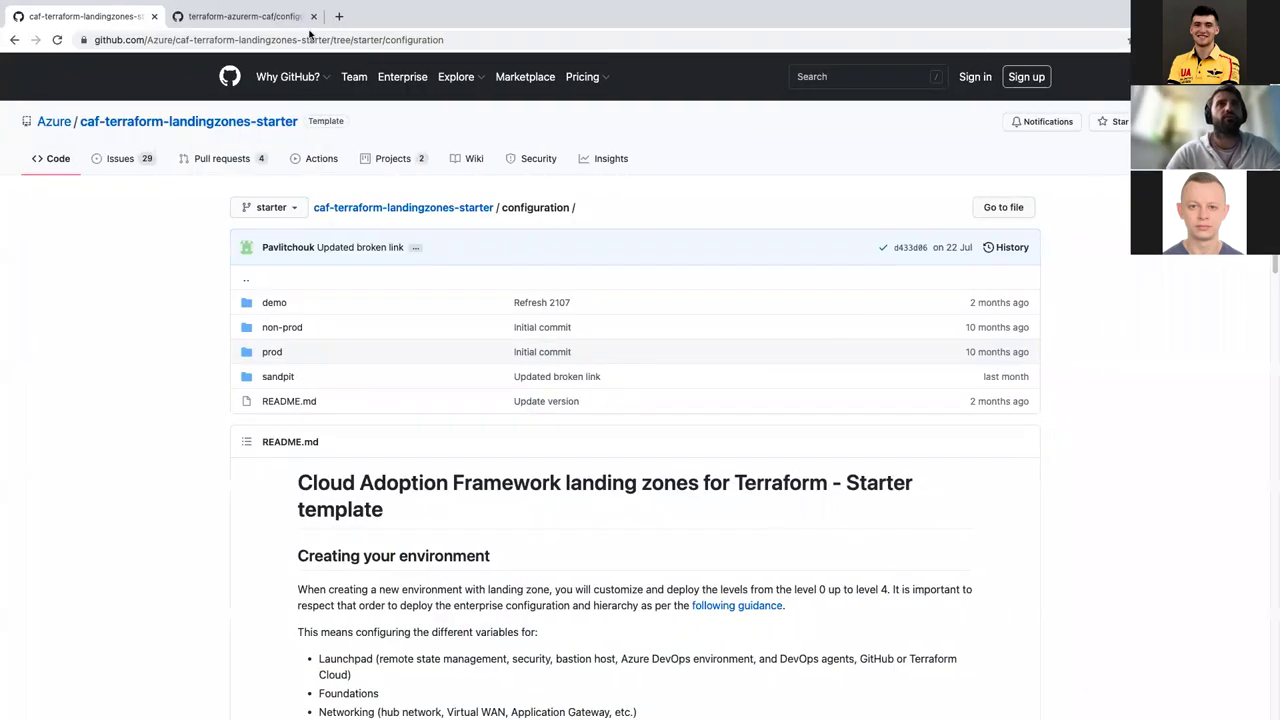
key(super+t)
key(super+v)
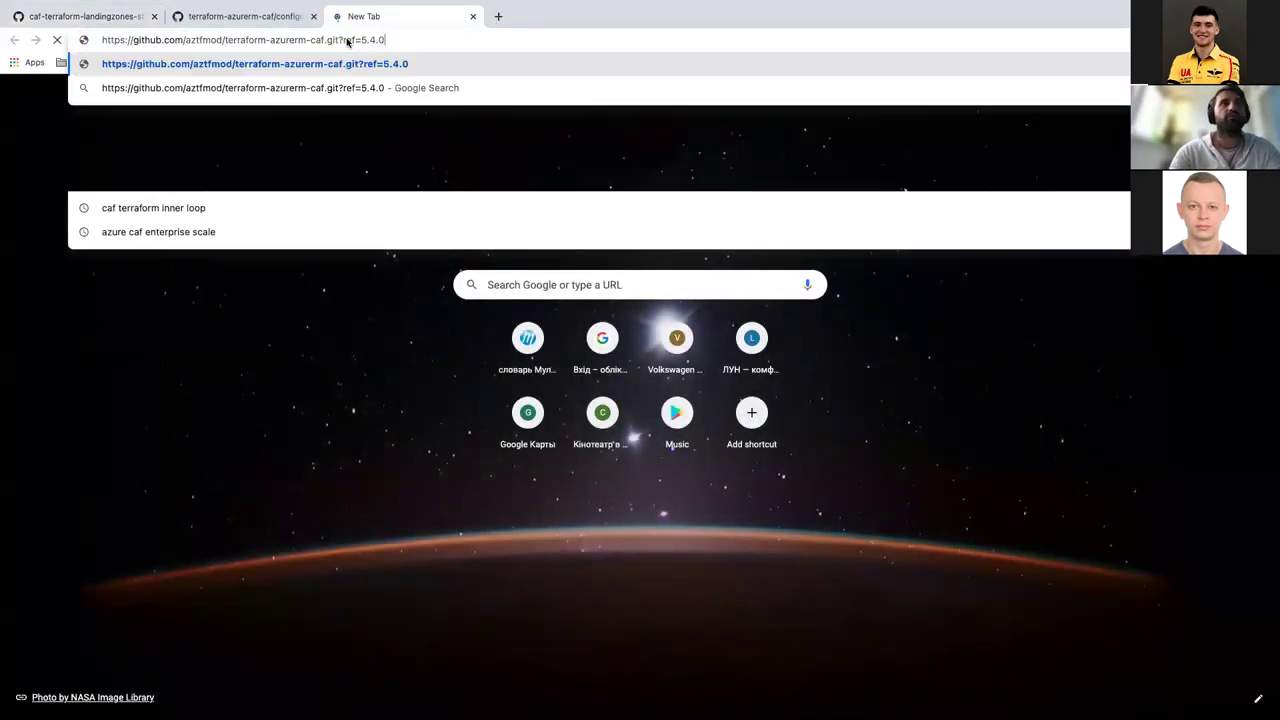
key(Return)
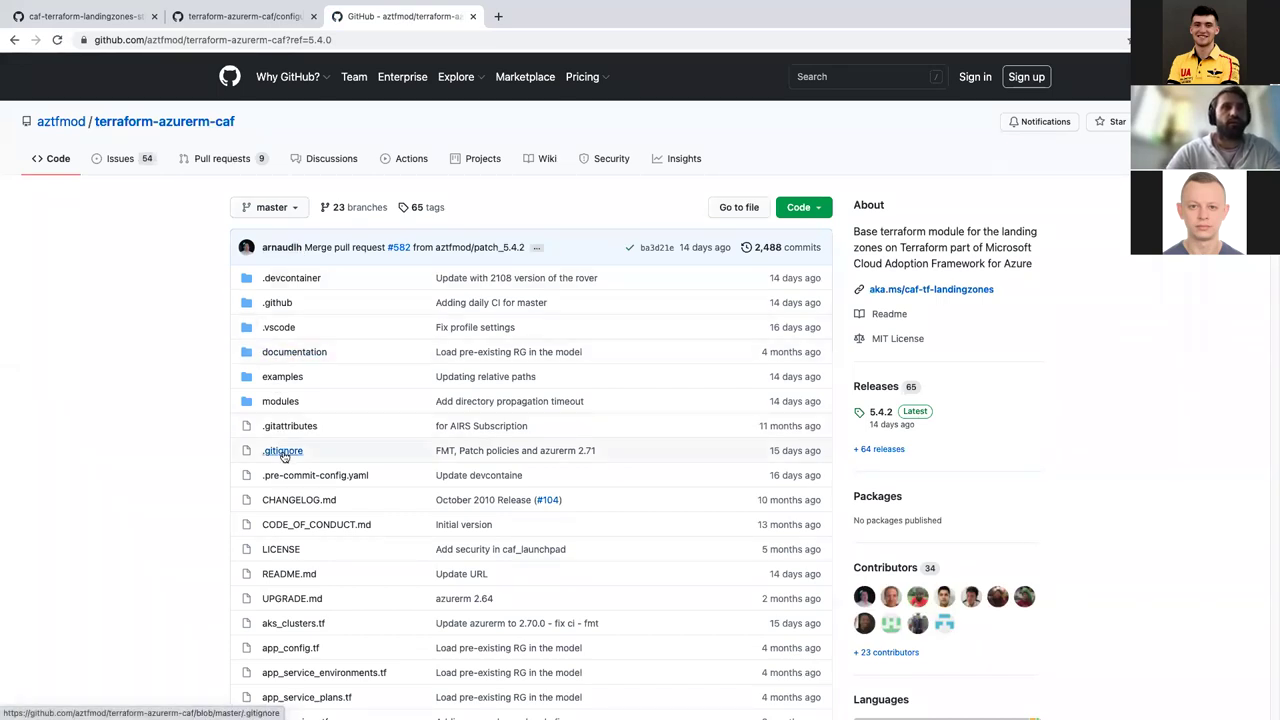
scroll(285, 455, down, 3)
scroll(285, 457, up, 2)
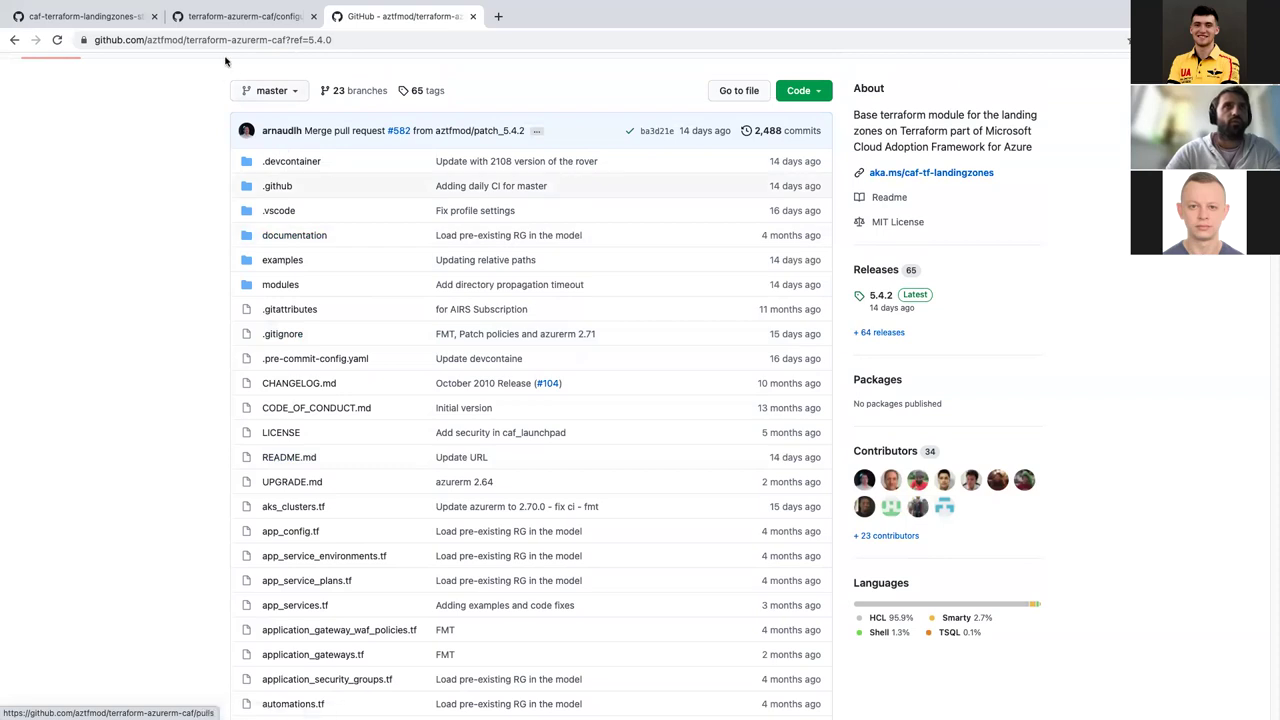
key(ctrl+Left)
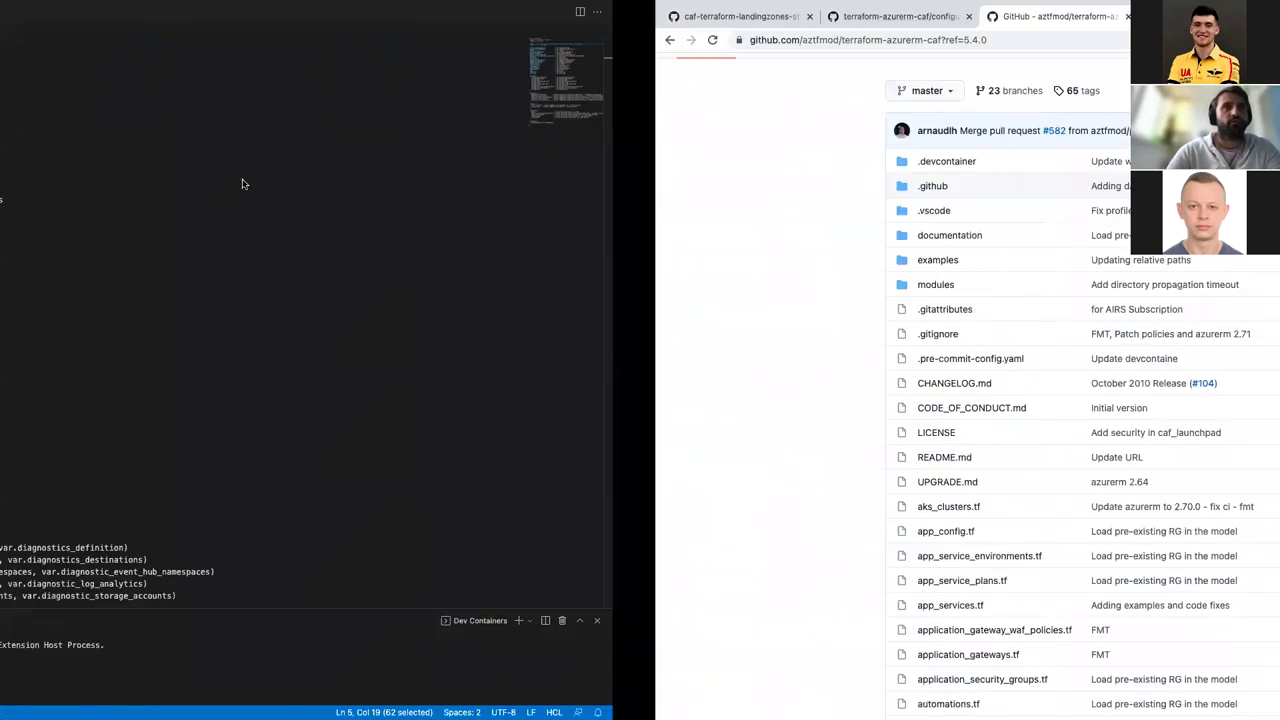
click(560, 344)
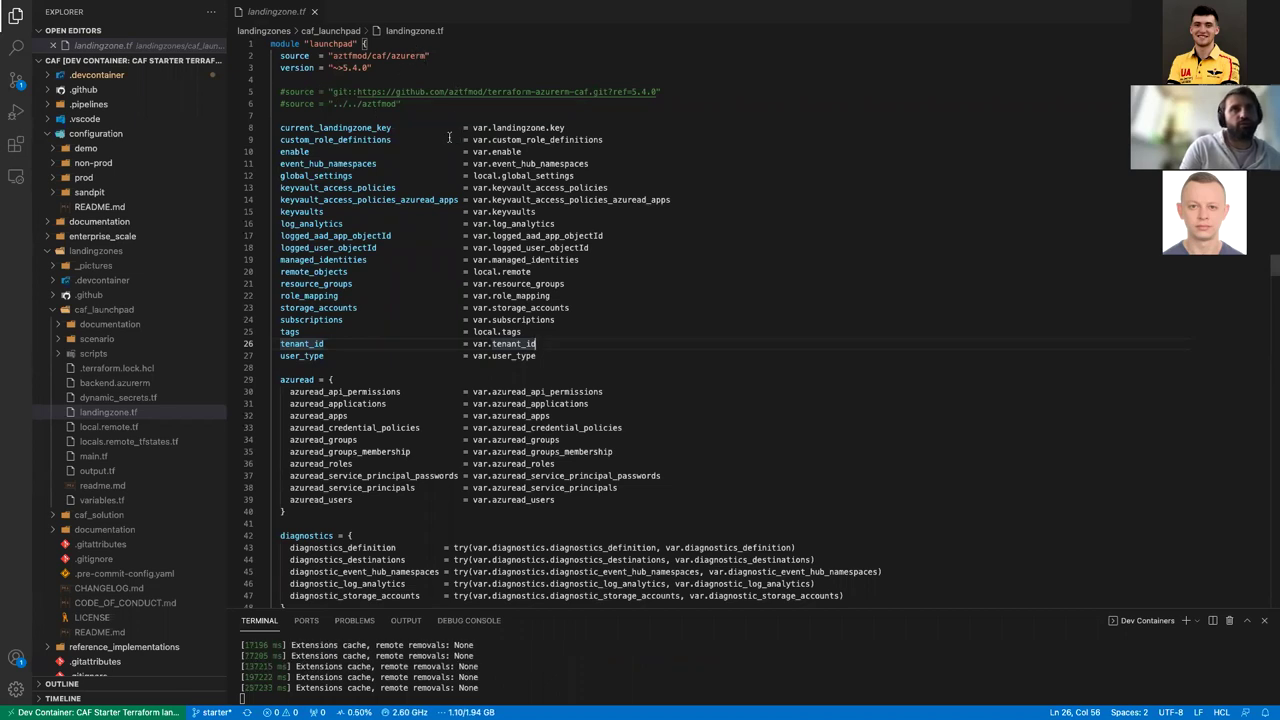
Step: Review the keyvaults input in landingzone.tf and drag the terminal panel taller
click(328, 211)
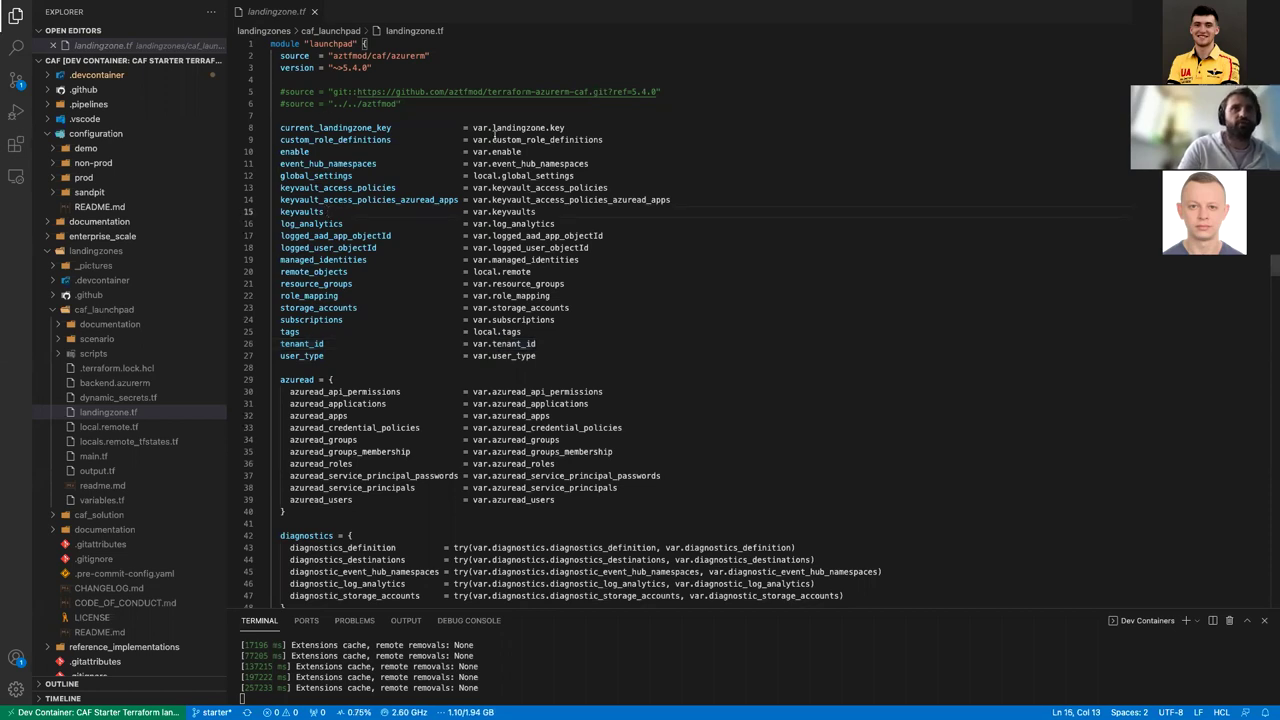
scroll(477, 260, down, 10)
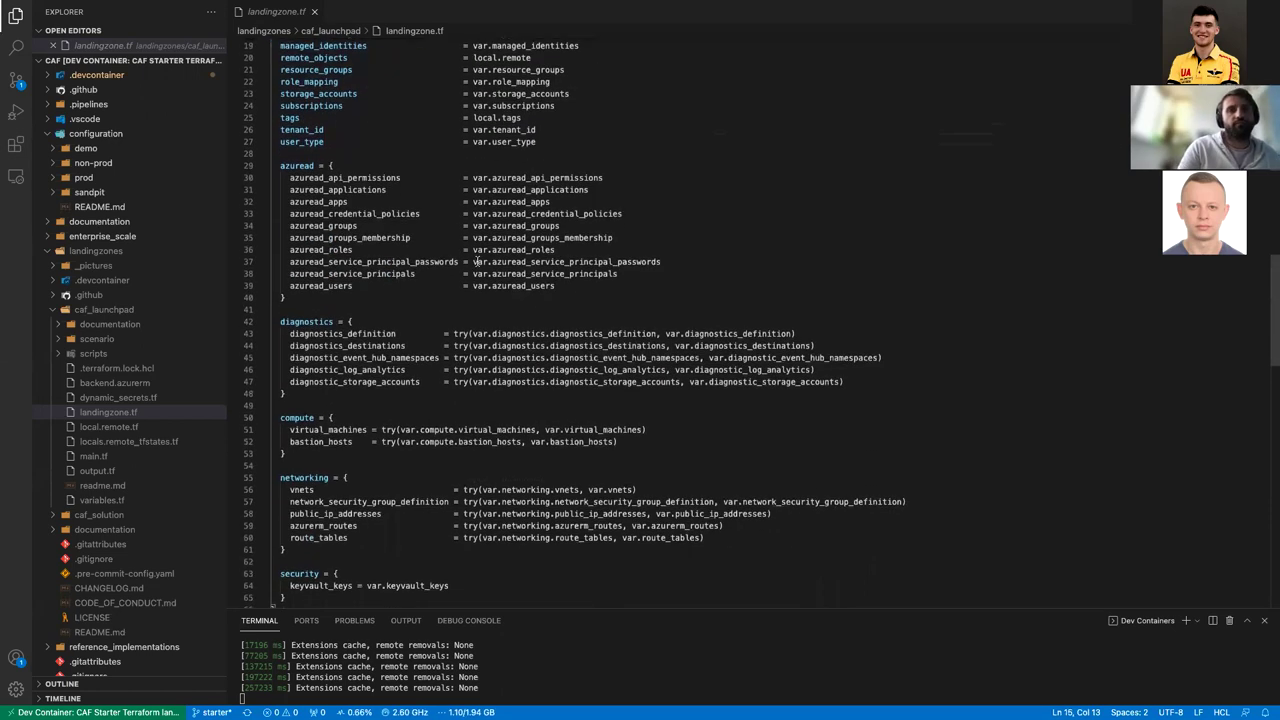
scroll(477, 260, up, 3)
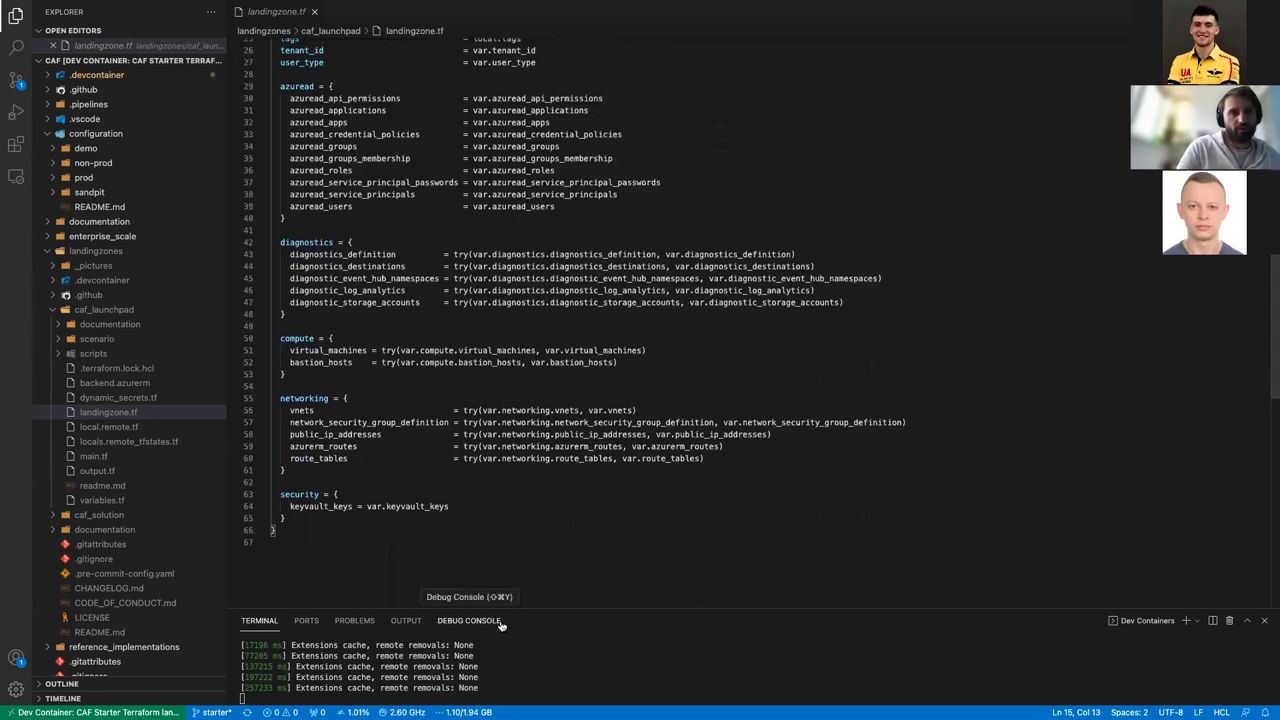
drag(520, 608, 530, 382)
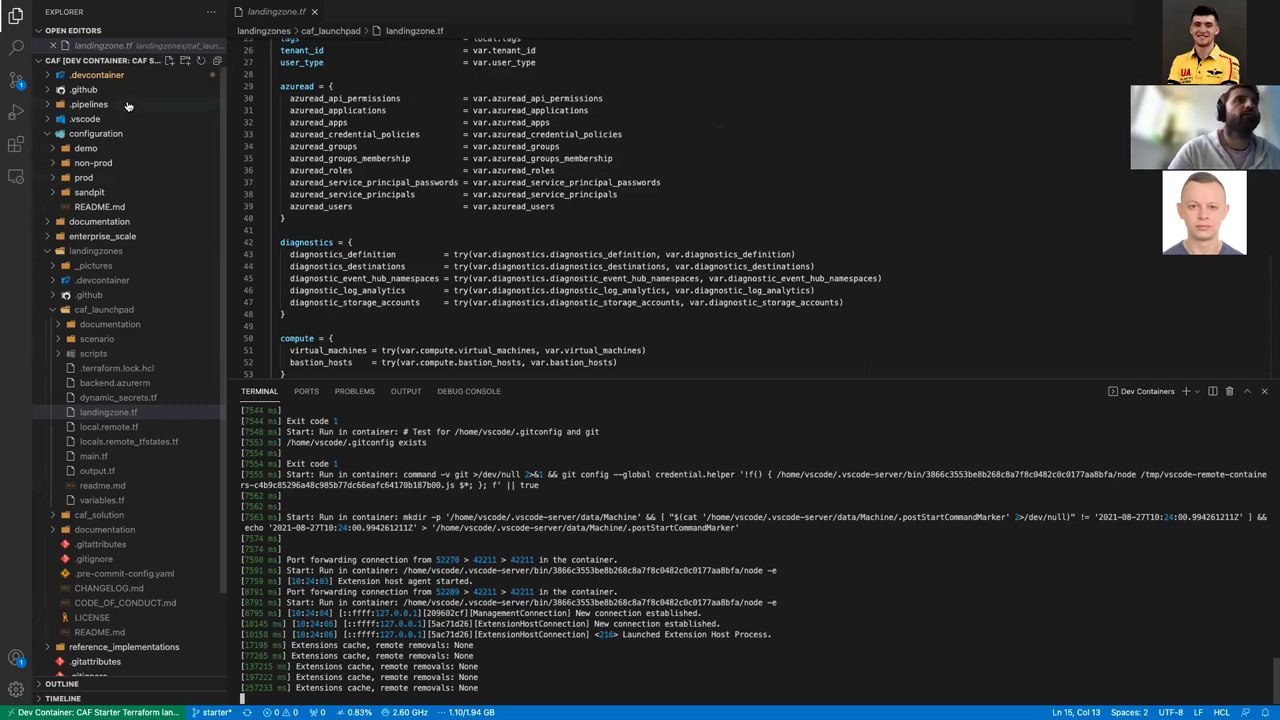
Step: Open .devcontainer/devcontainer.json and rebuild the dev container
click(95, 76)
click(108, 90)
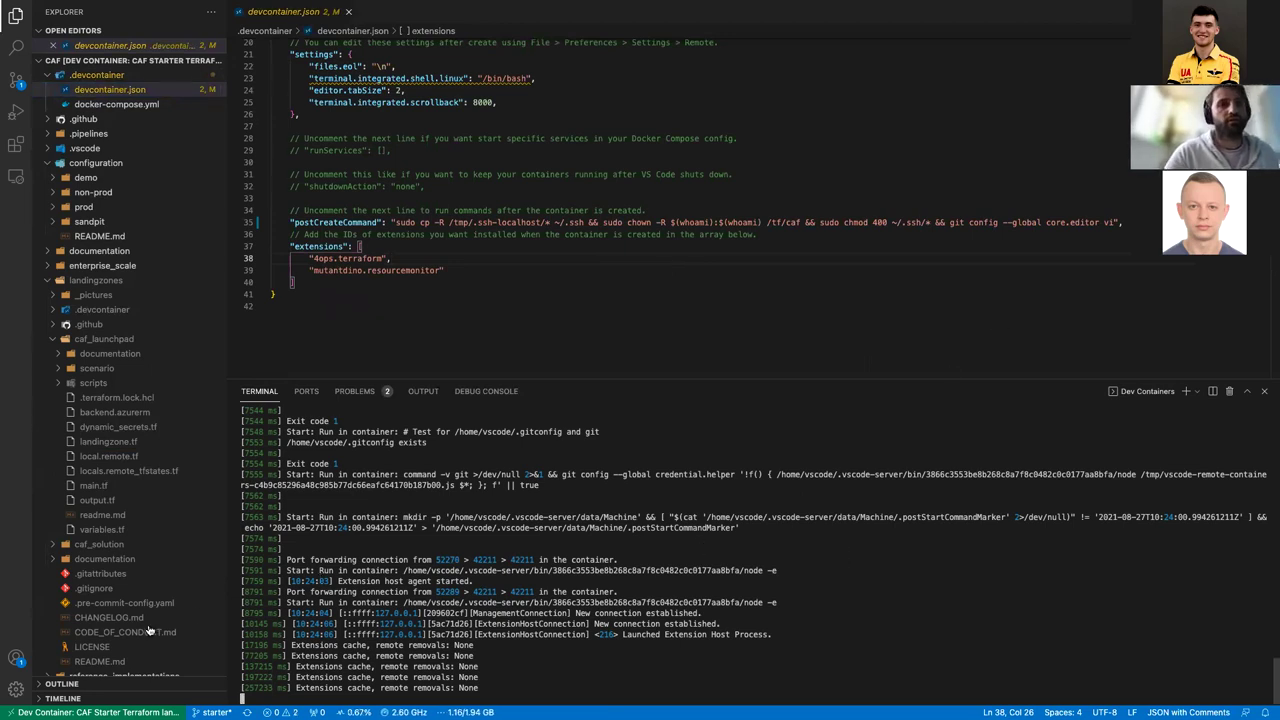
click(98, 712)
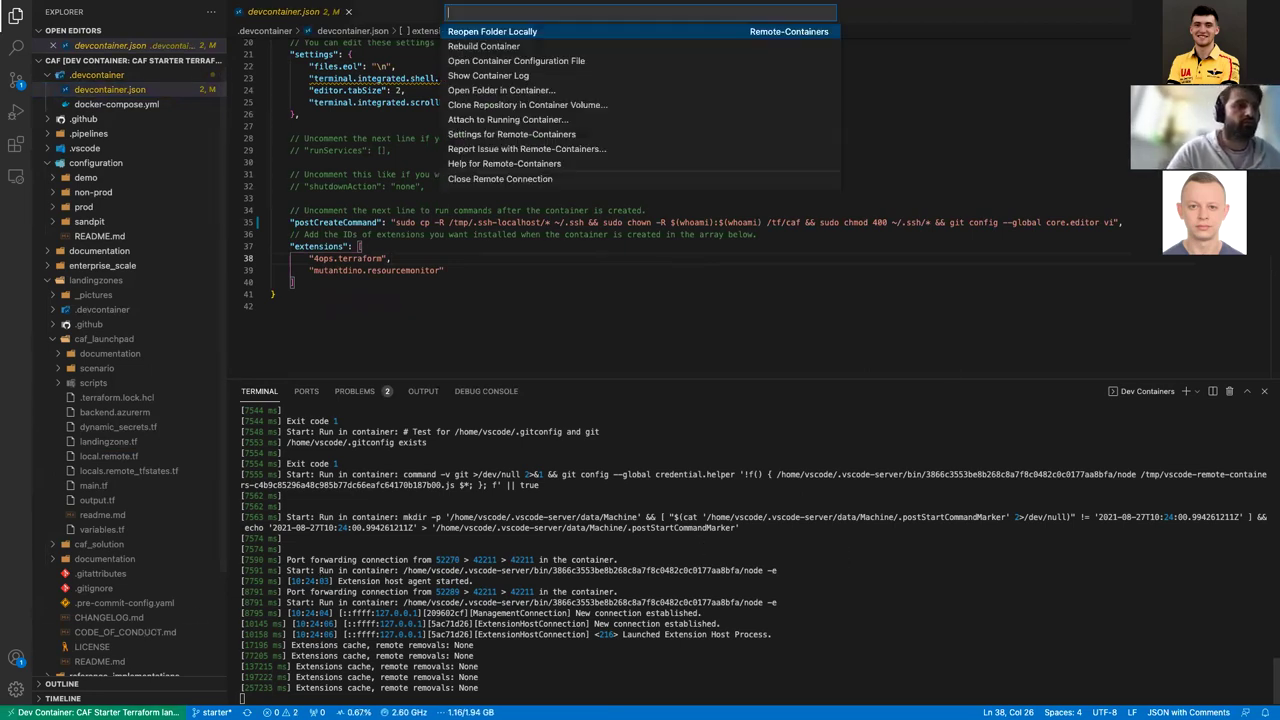
click(507, 48)
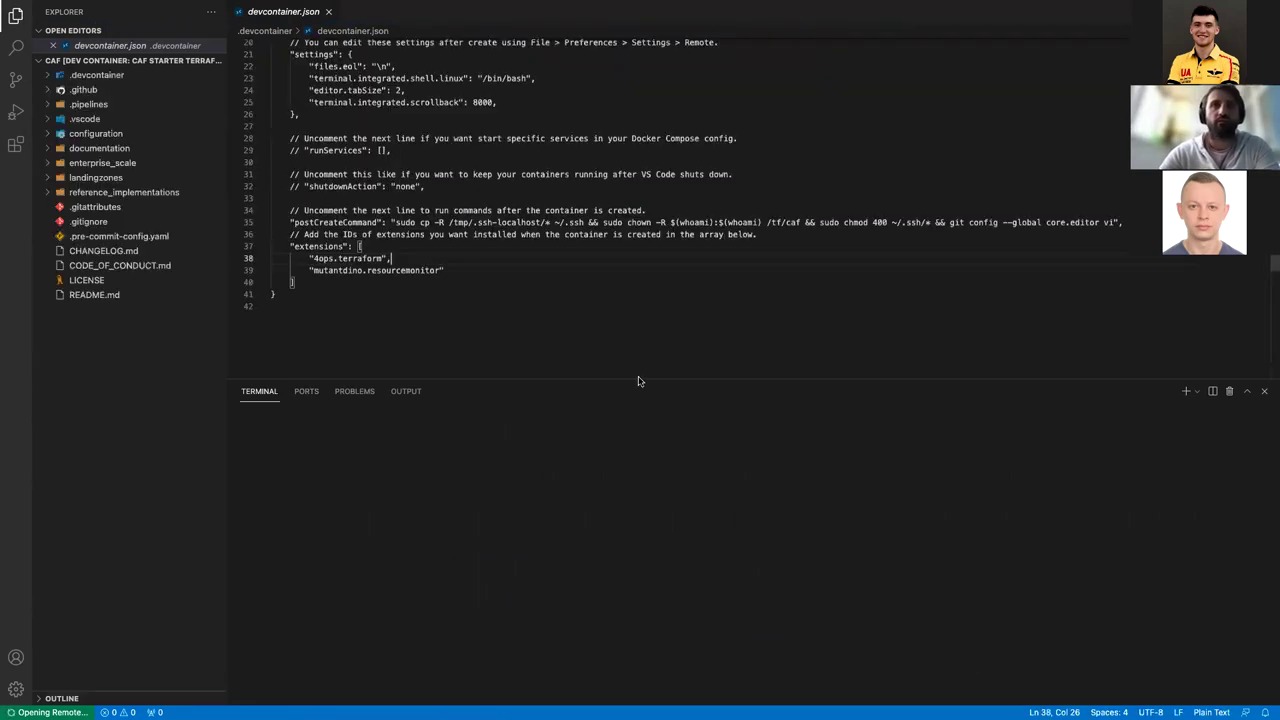
Step: Shrink the terminal panel and put focus on the terminal prompt
drag(638, 380, 643, 441)
click(617, 337)
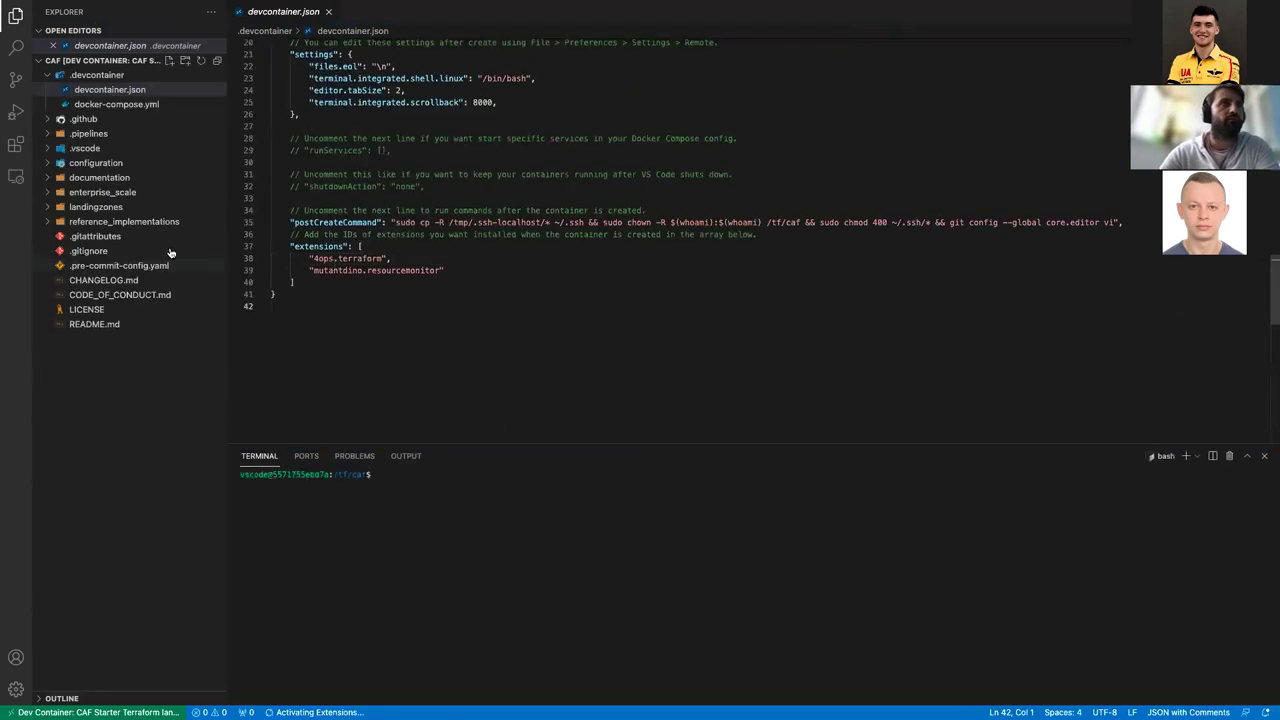
click(460, 315)
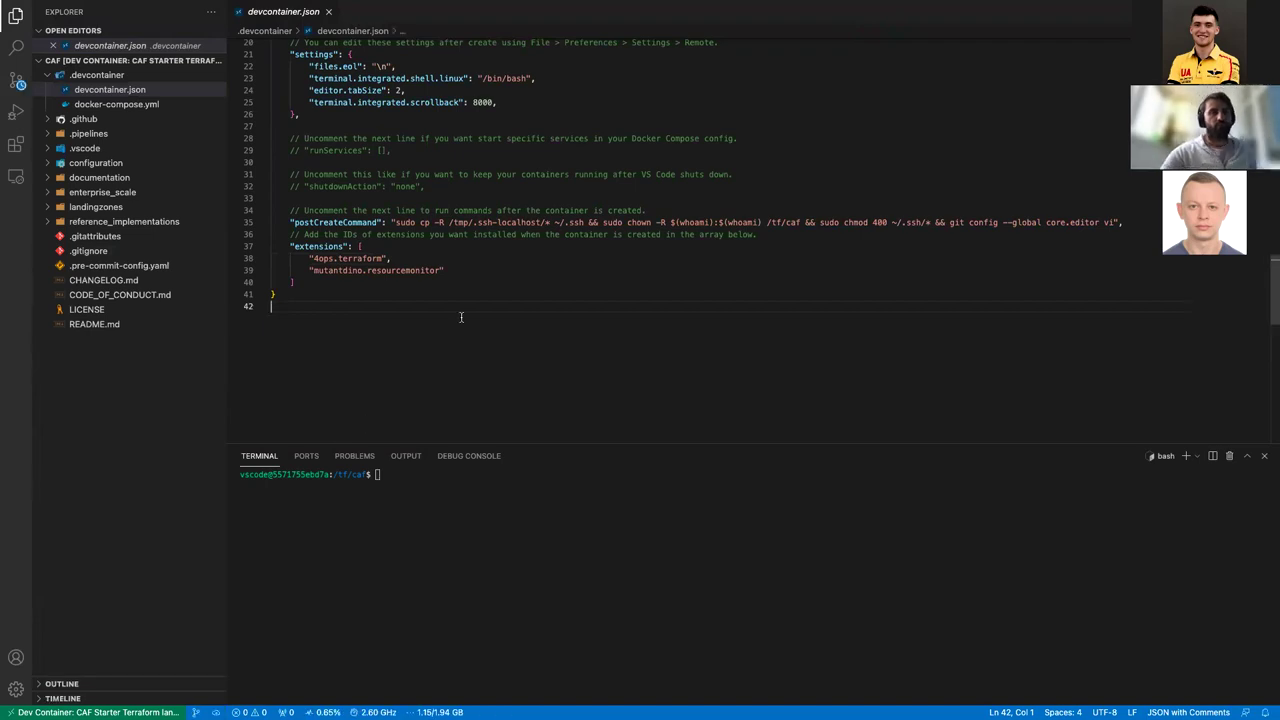
click(381, 556)
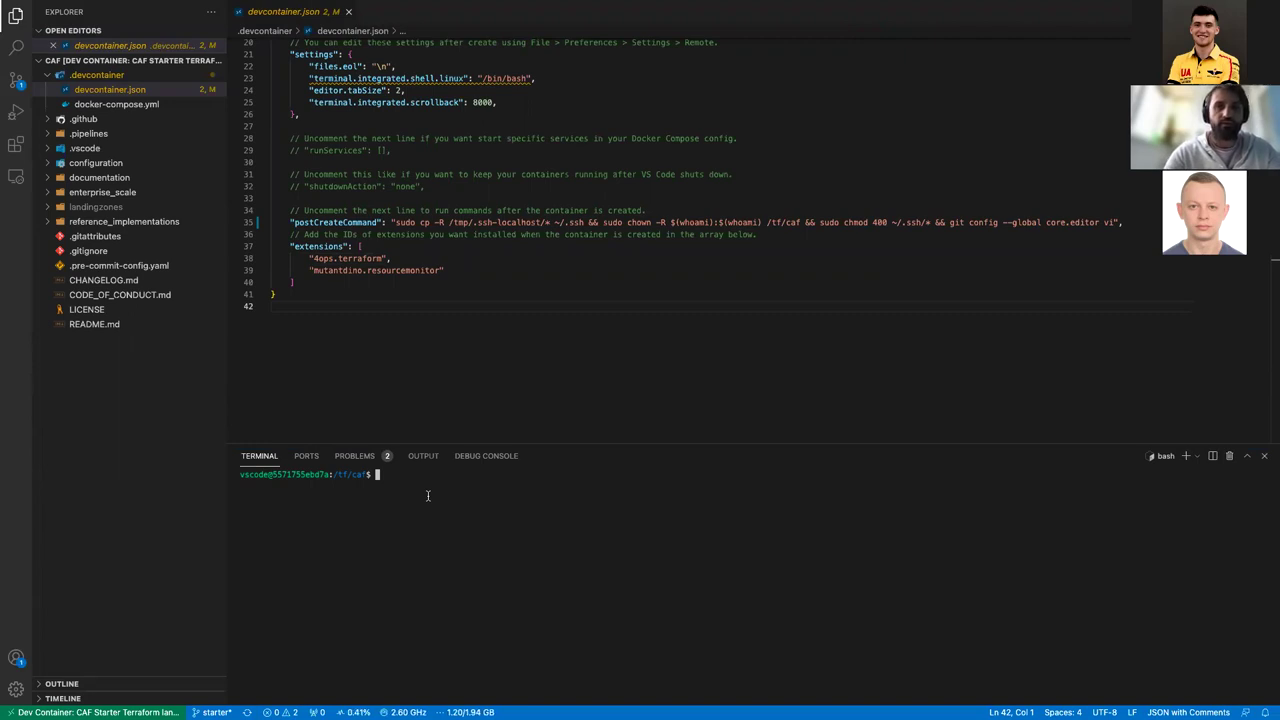
Step: Run ls in the terminal to list the workspace folders
text(ls)
key(Return)
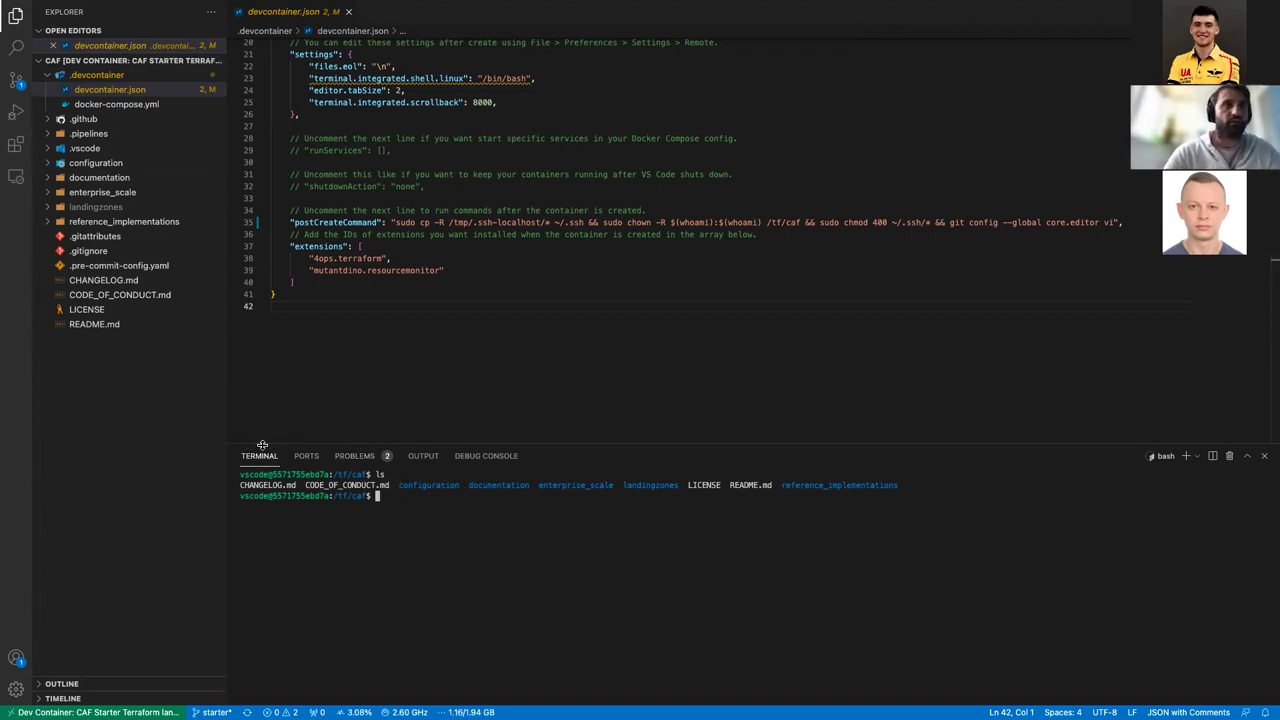
click(110, 89)
click(421, 521)
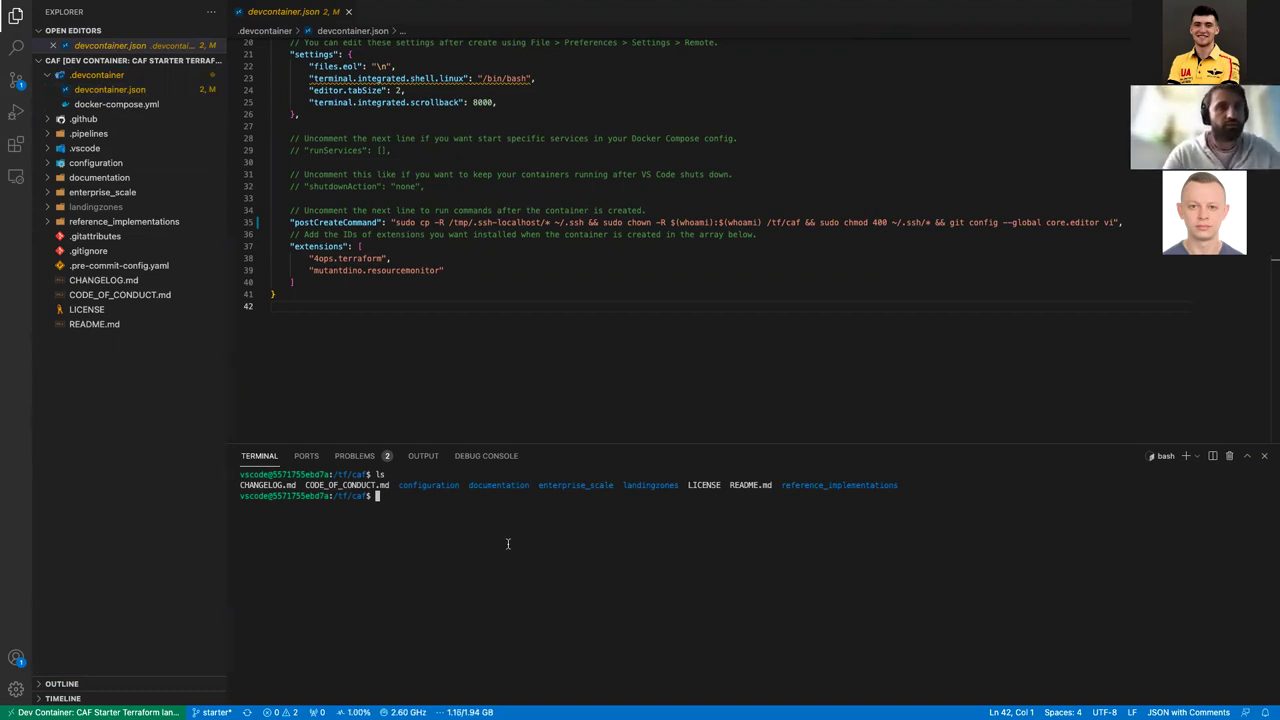
Step: Run rover and read its verify_azure_session output in an enlarged terminal
text(rover)
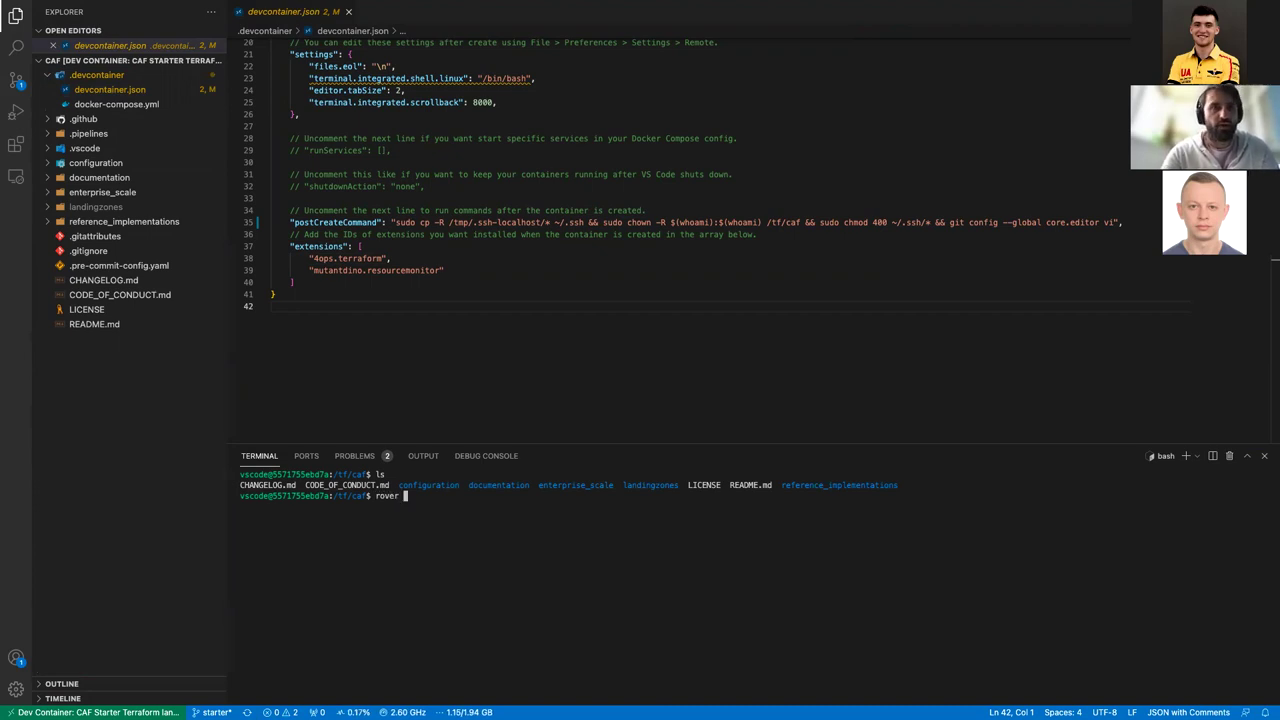
key(Return)
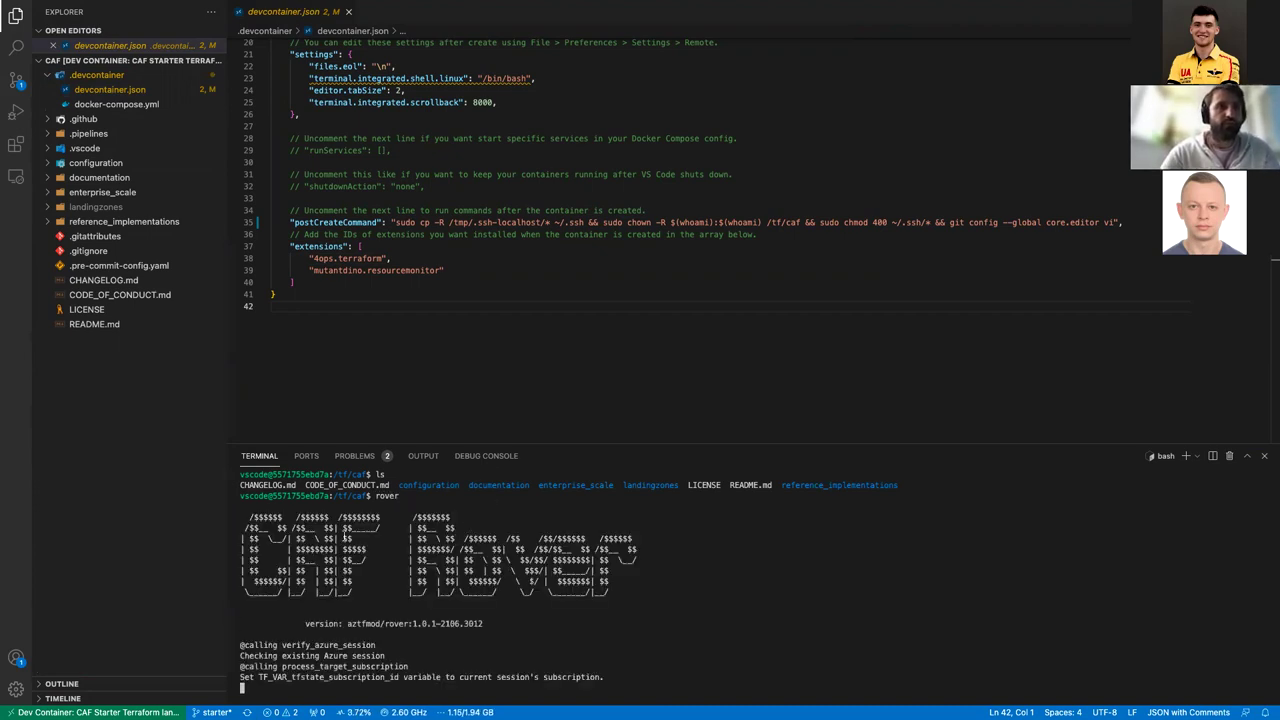
drag(498, 450, 505, 287)
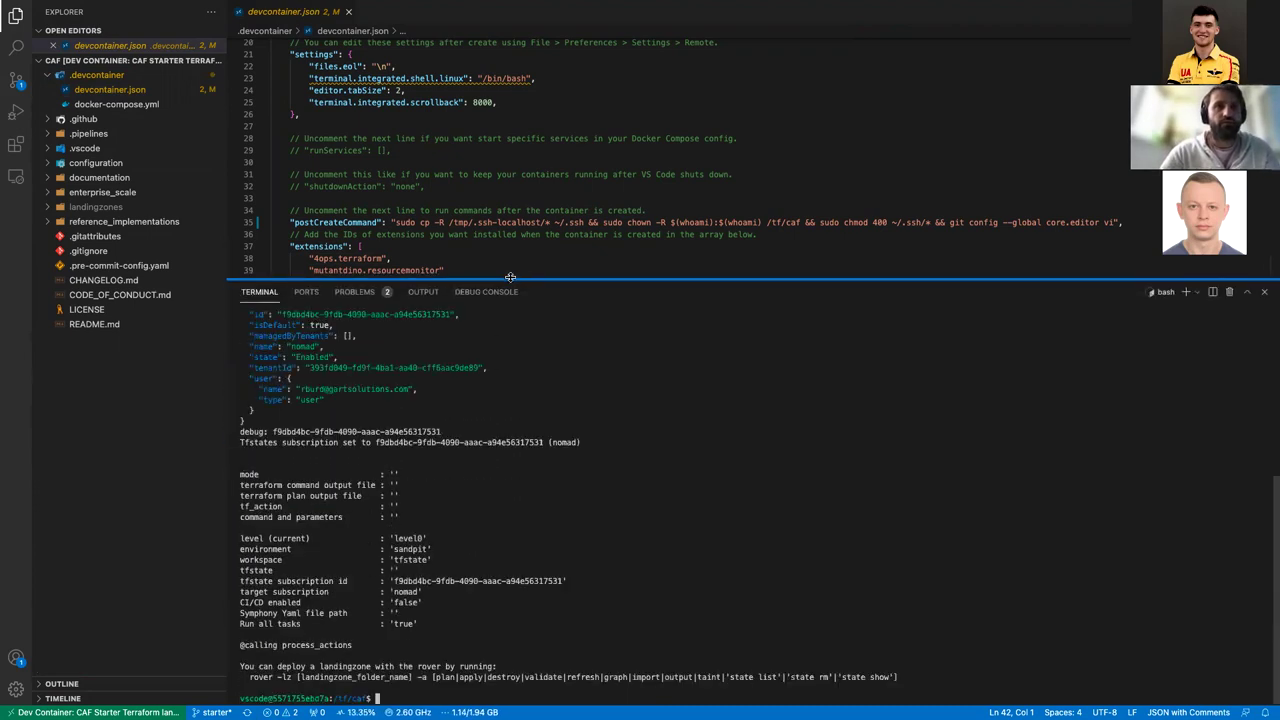
scroll(522, 394, up, 5)
scroll(522, 394, up, 3)
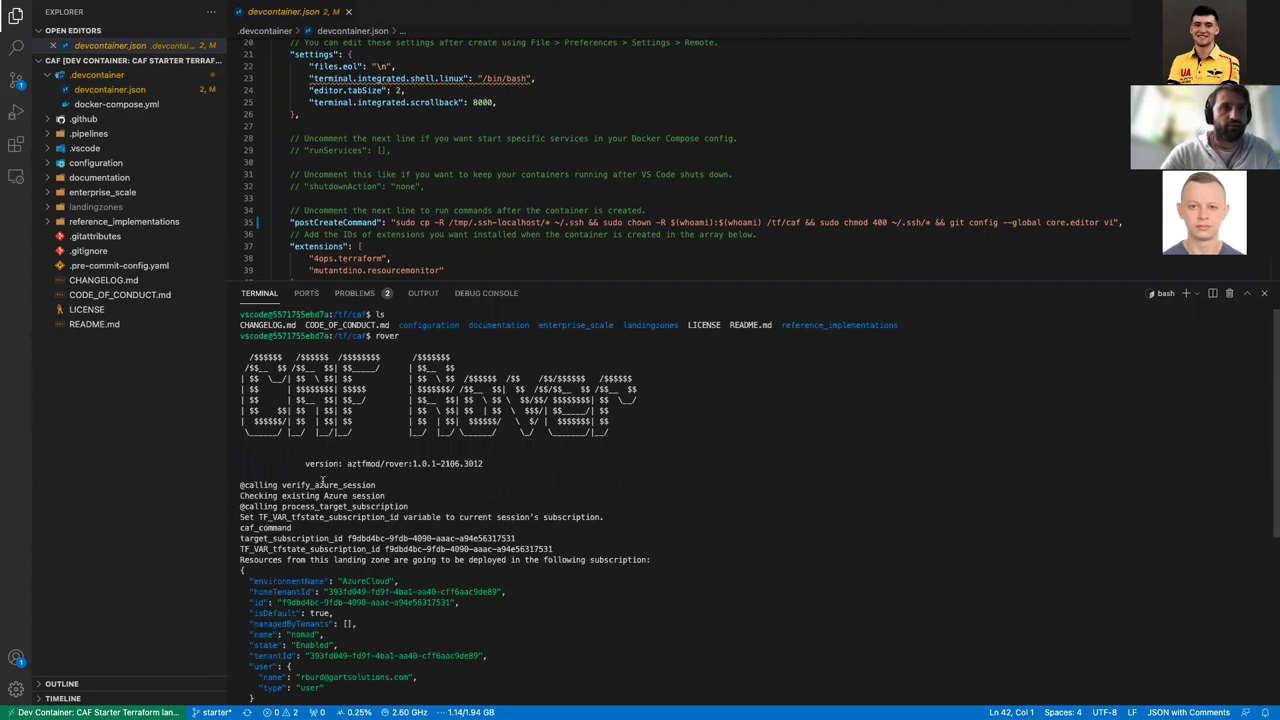
drag(281, 487, 375, 489)
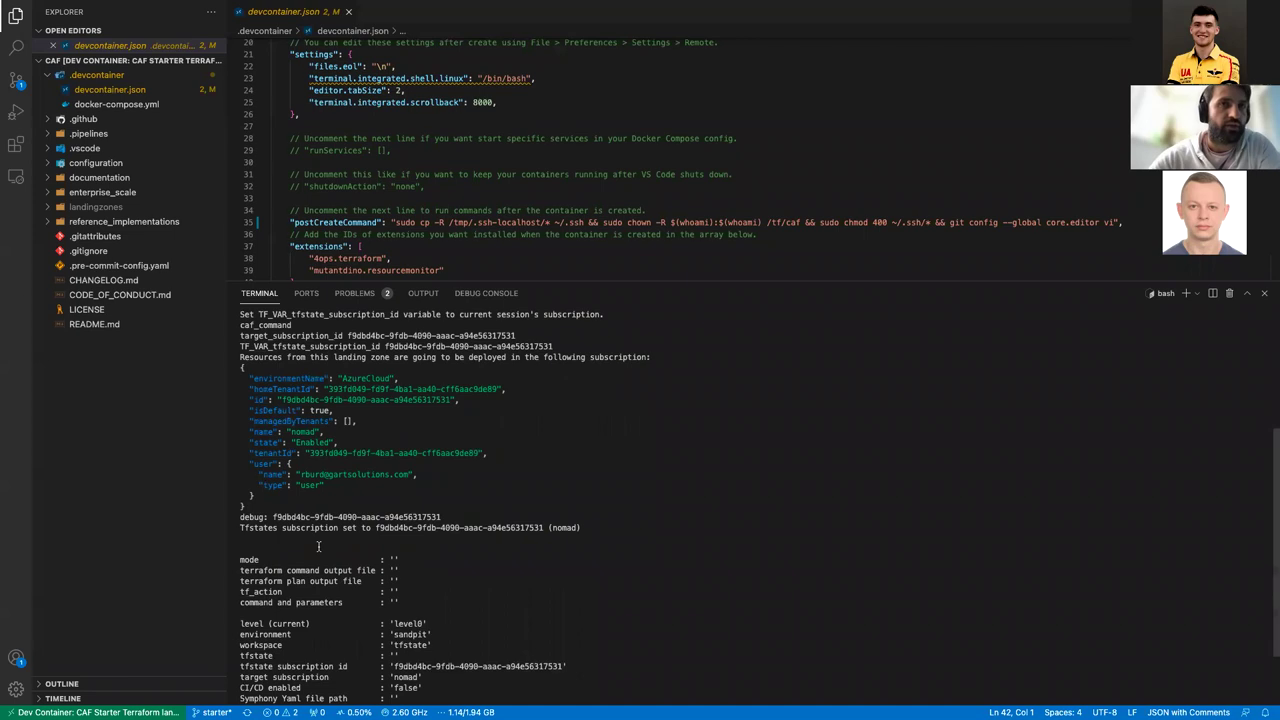
scroll(318, 546, up, 2)
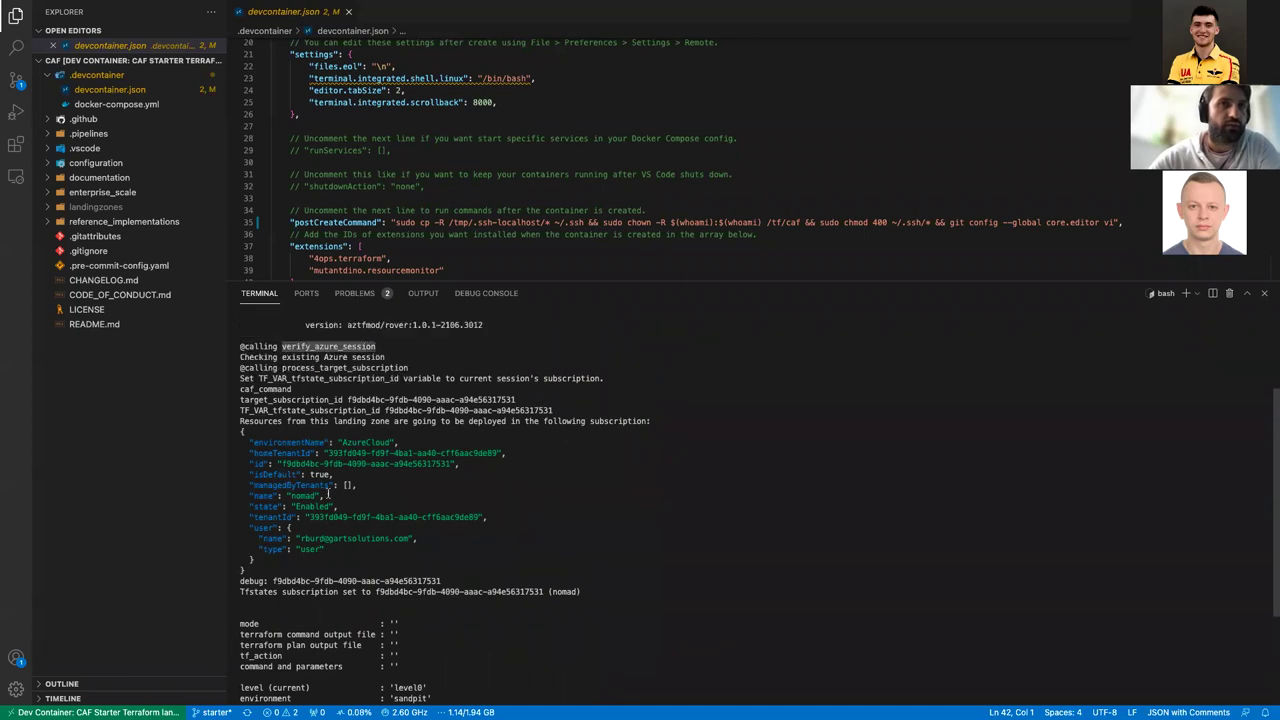
scroll(327, 492, up, 2)
scroll(400, 510, down, 6)
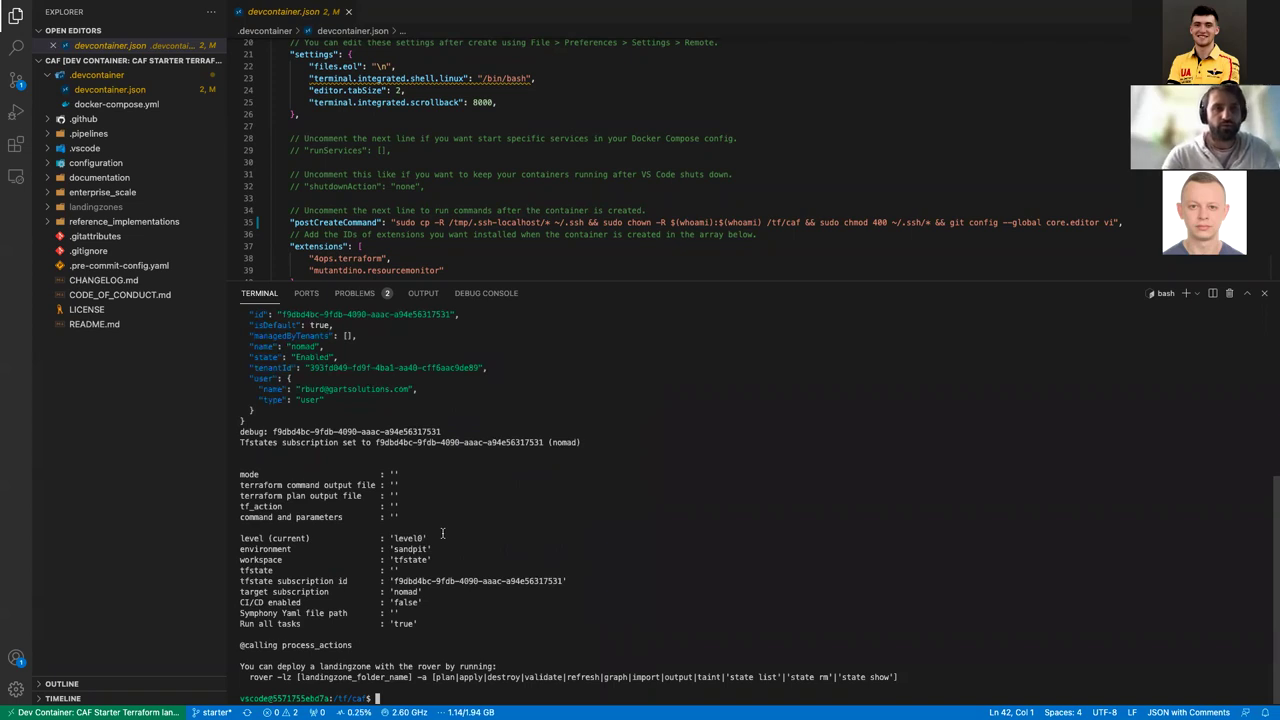
Step: Run rover login and copy the microsoft.com/devicelogin address for the browser
text(rover )
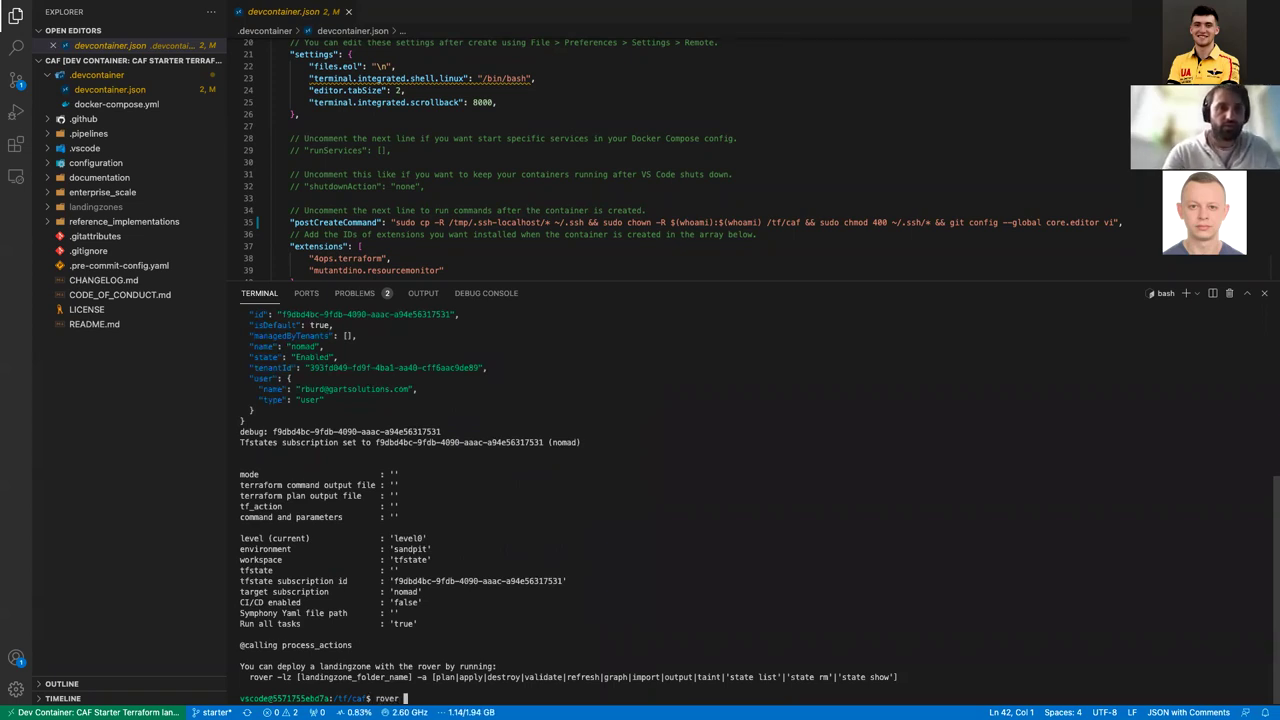
text(logi)
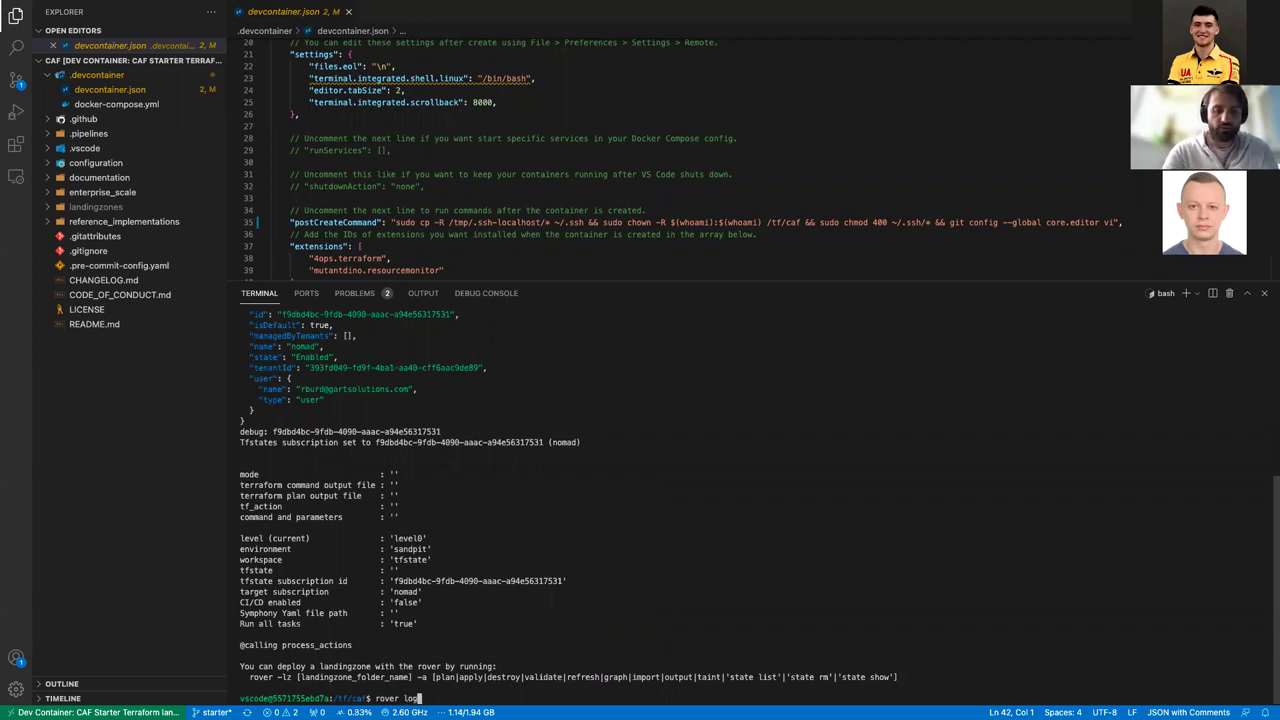
text(n)
key(Return)
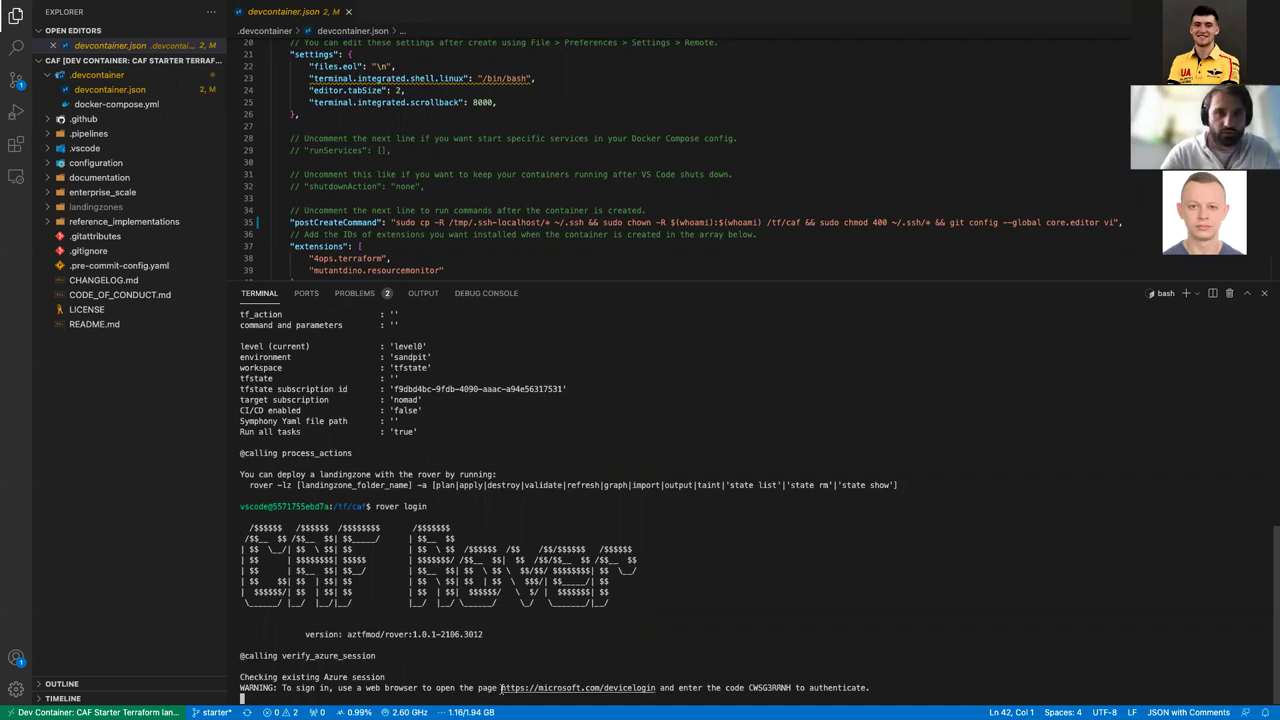
drag(502, 688, 656, 688)
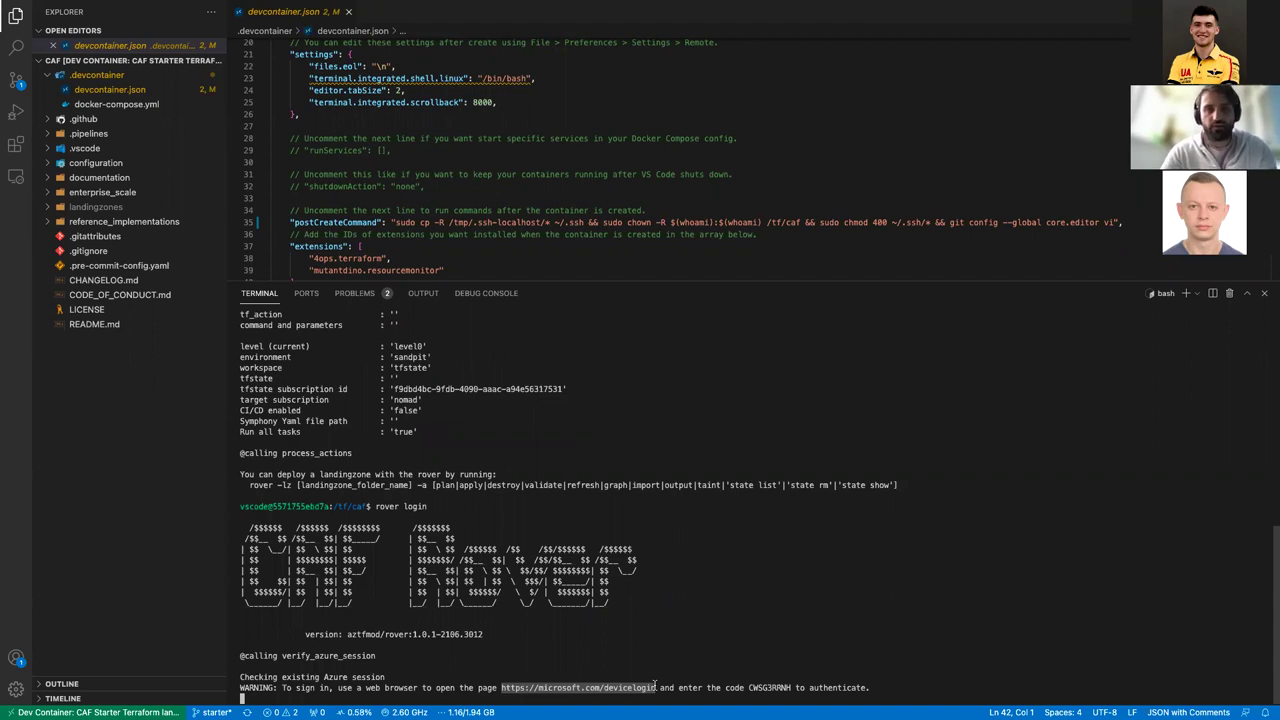
key(super+Tab)
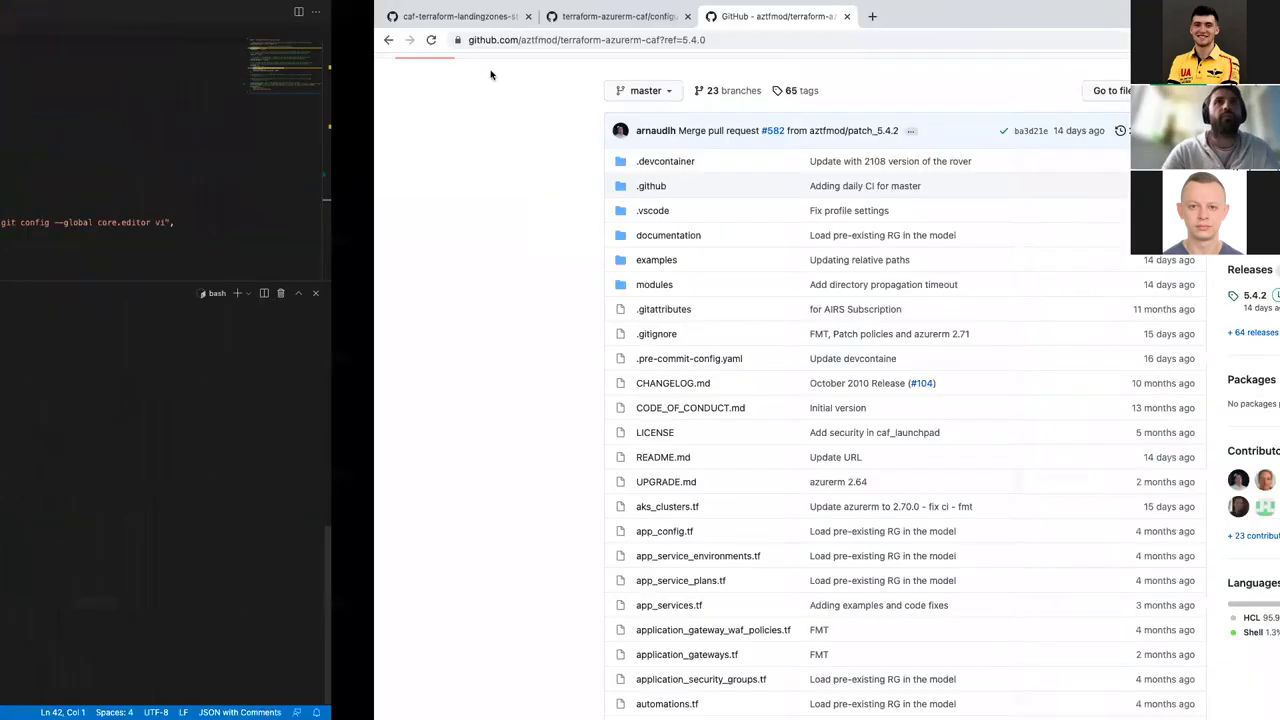
Step: Open the device login page and submit the one-time code copied from the terminal
key(super+t)
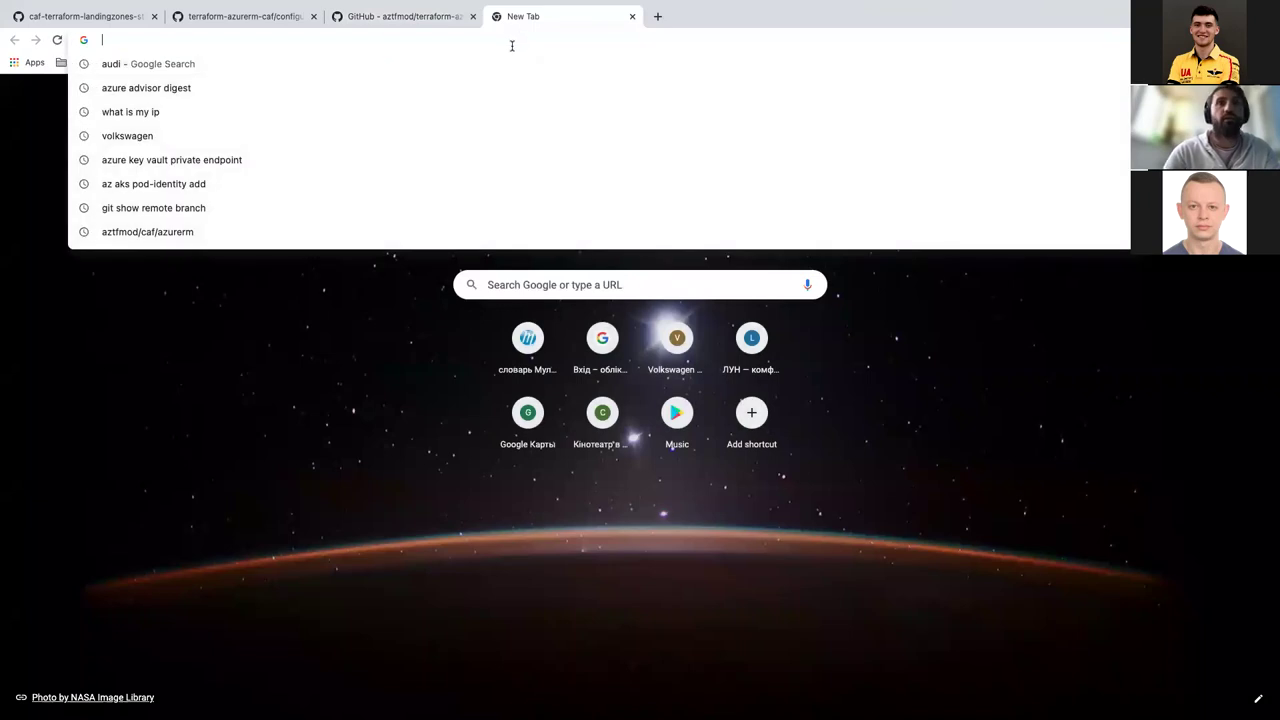
text(microsoft.com/devicelogin)
key(Return)
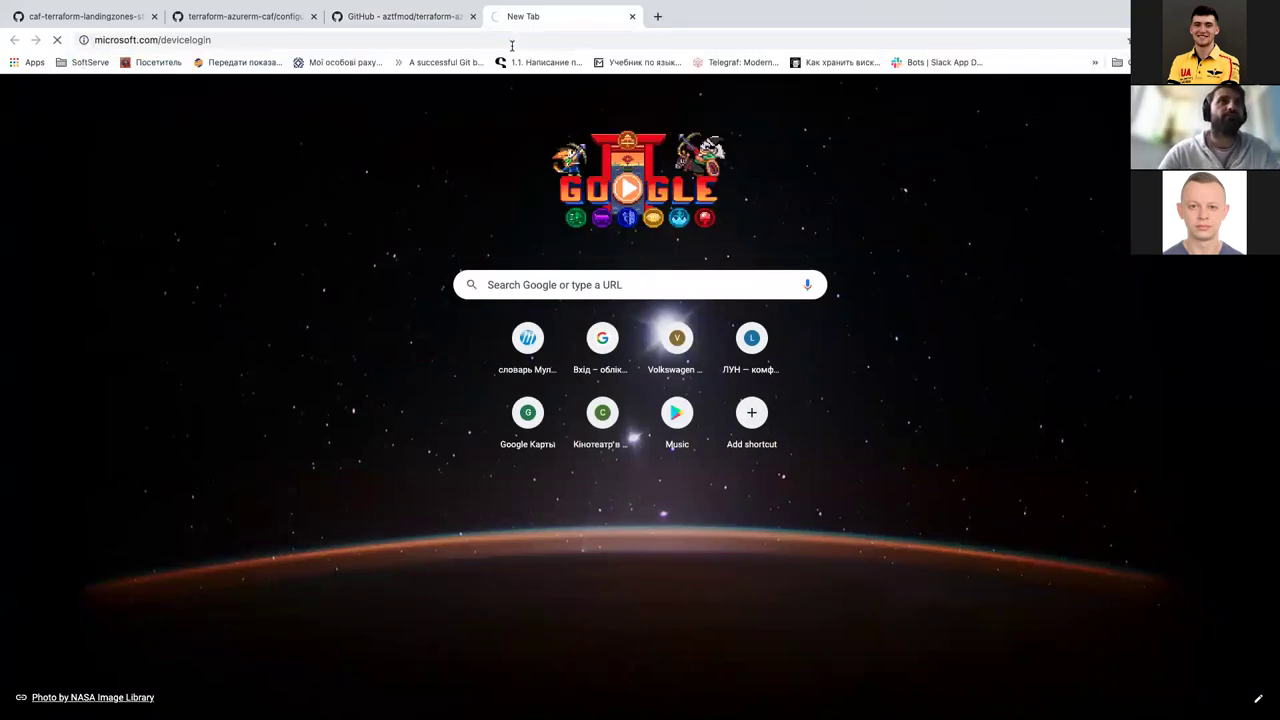
key(super+Tab)
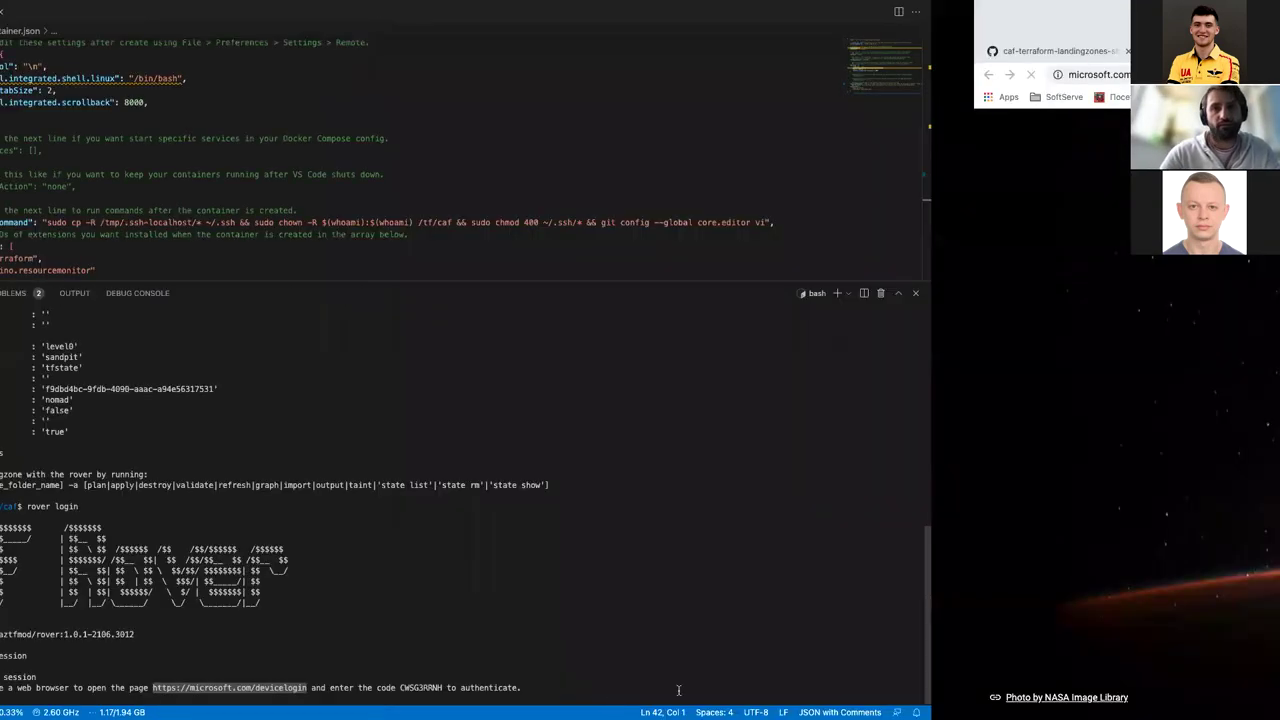
double_click(768, 687)
key(super+c)
key(super+Tab)
key(super+v)
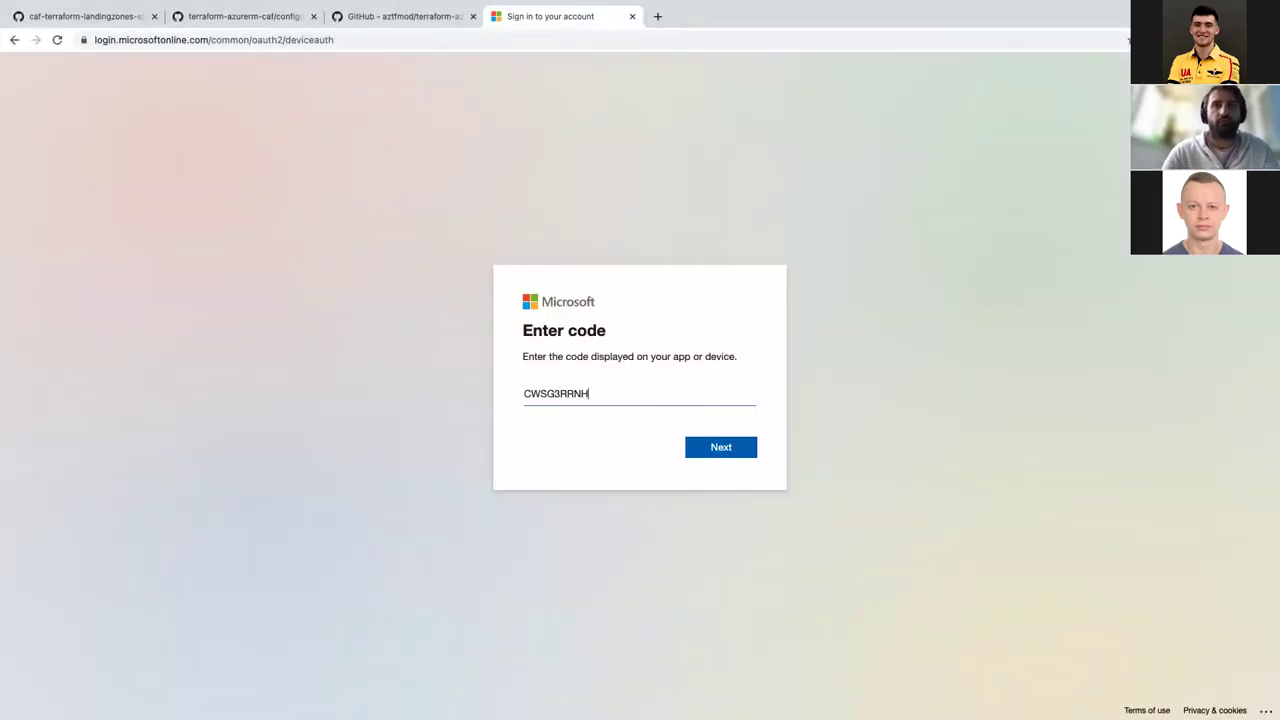
key(Return)
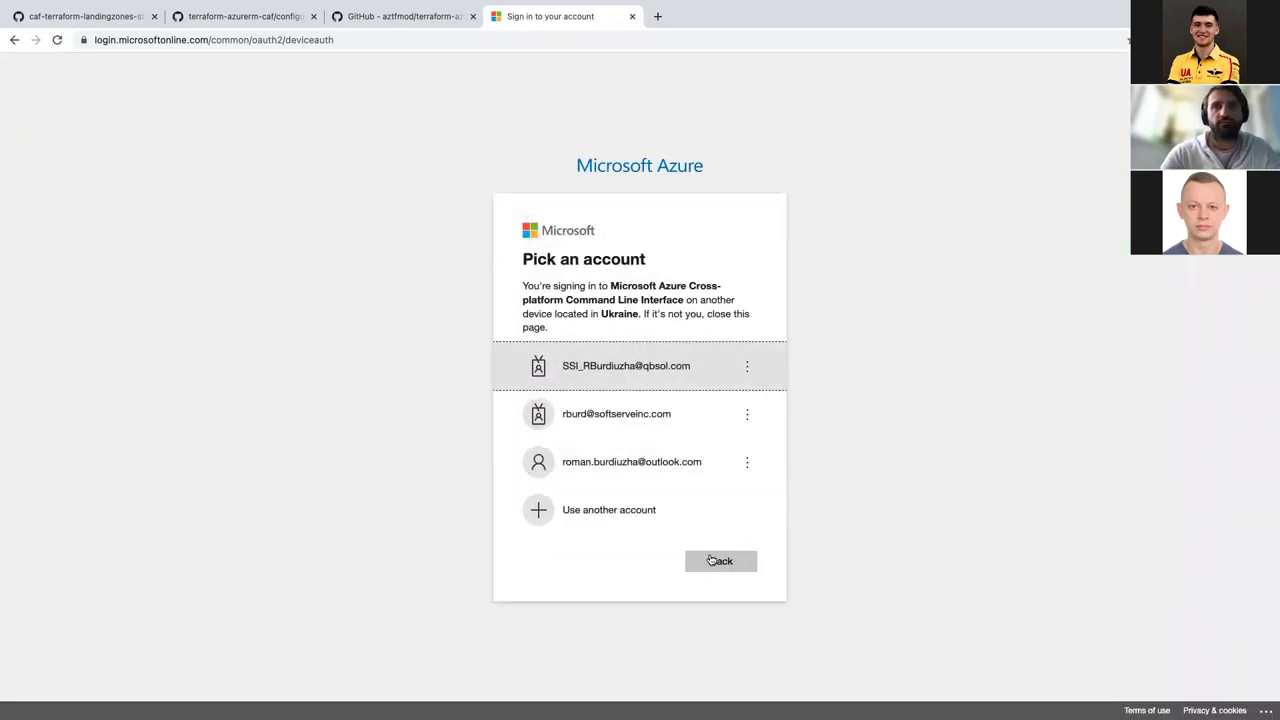
Step: Choose another account and enter the work account e-mail address
click(630, 512)
click(699, 384)
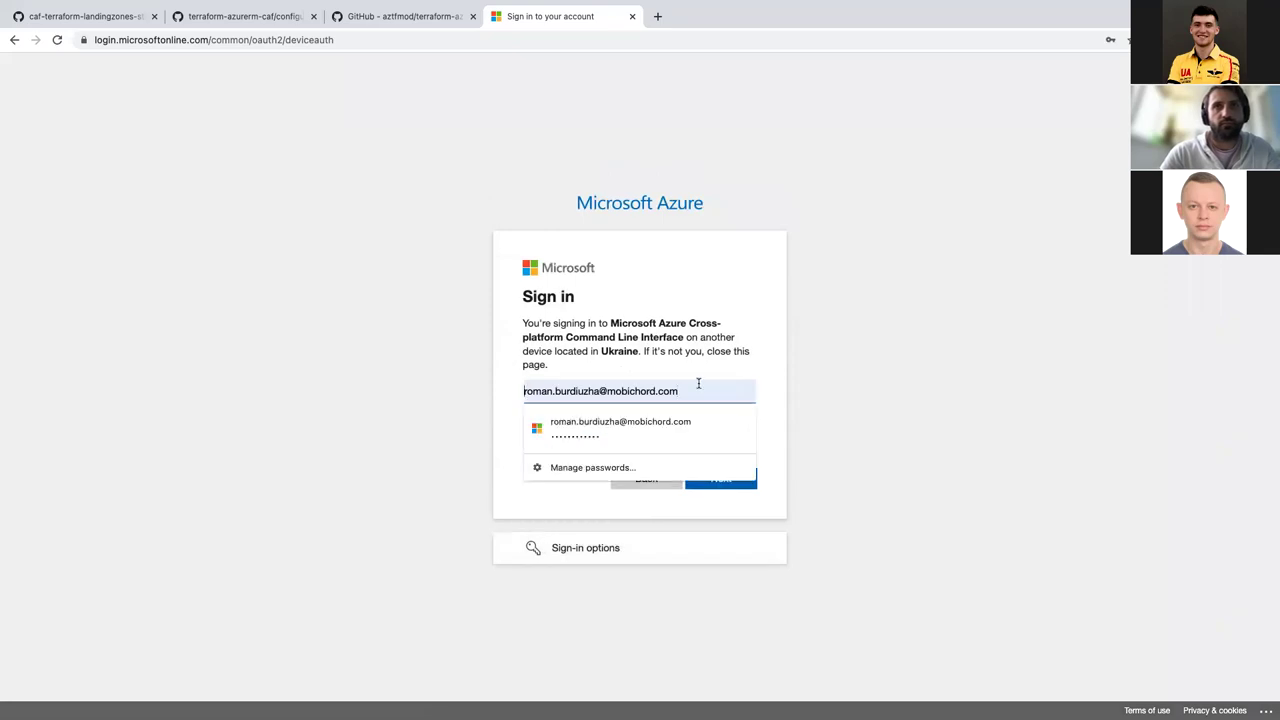
triple_click(558, 392)
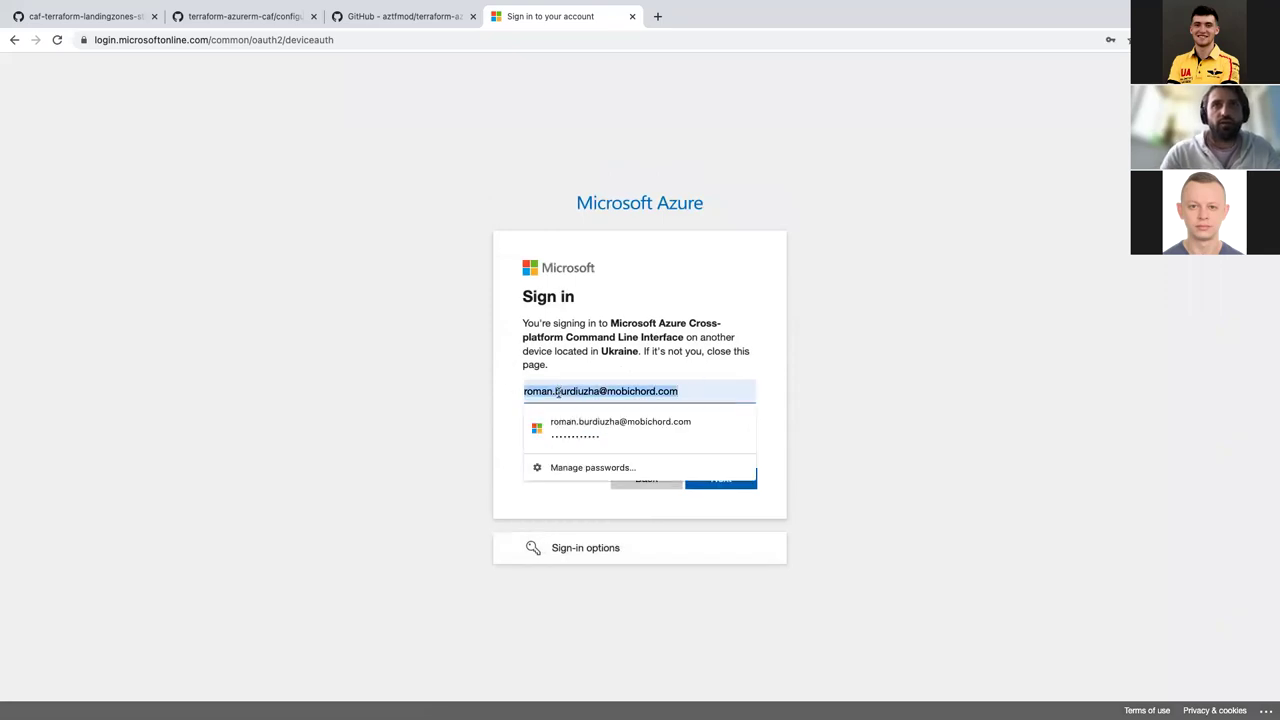
key(BackSpace)
key(super+Tab)
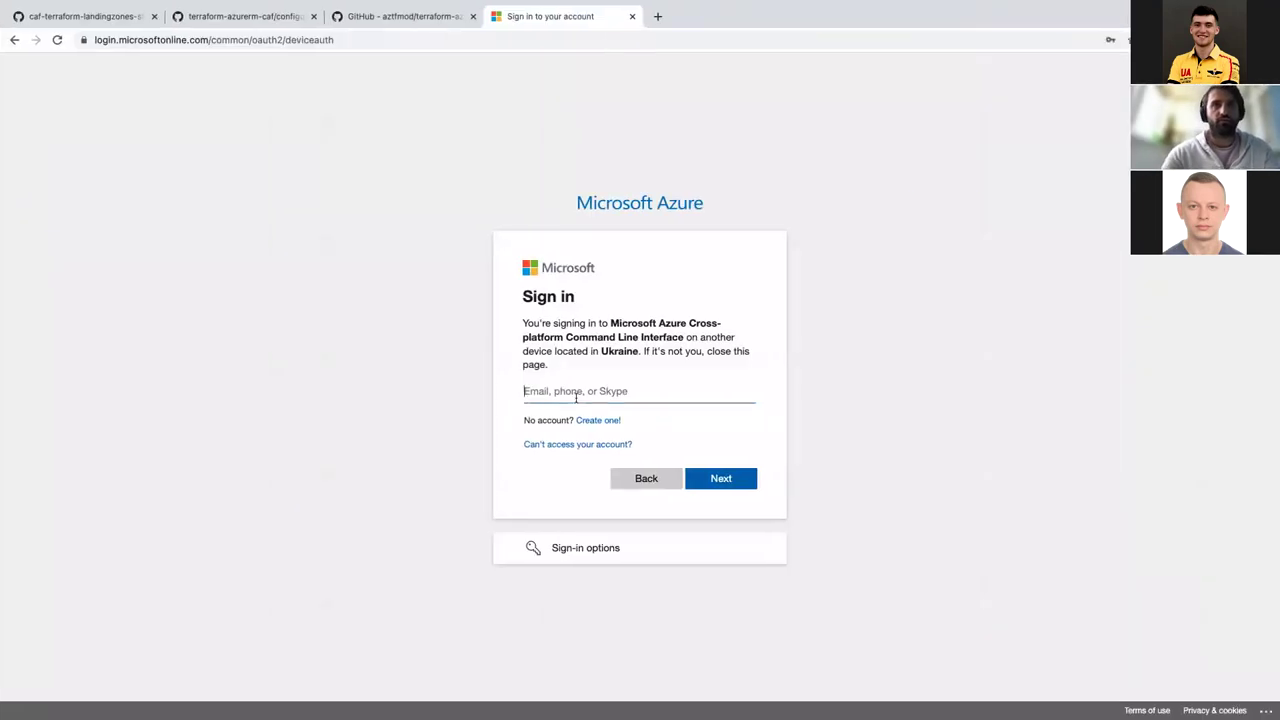
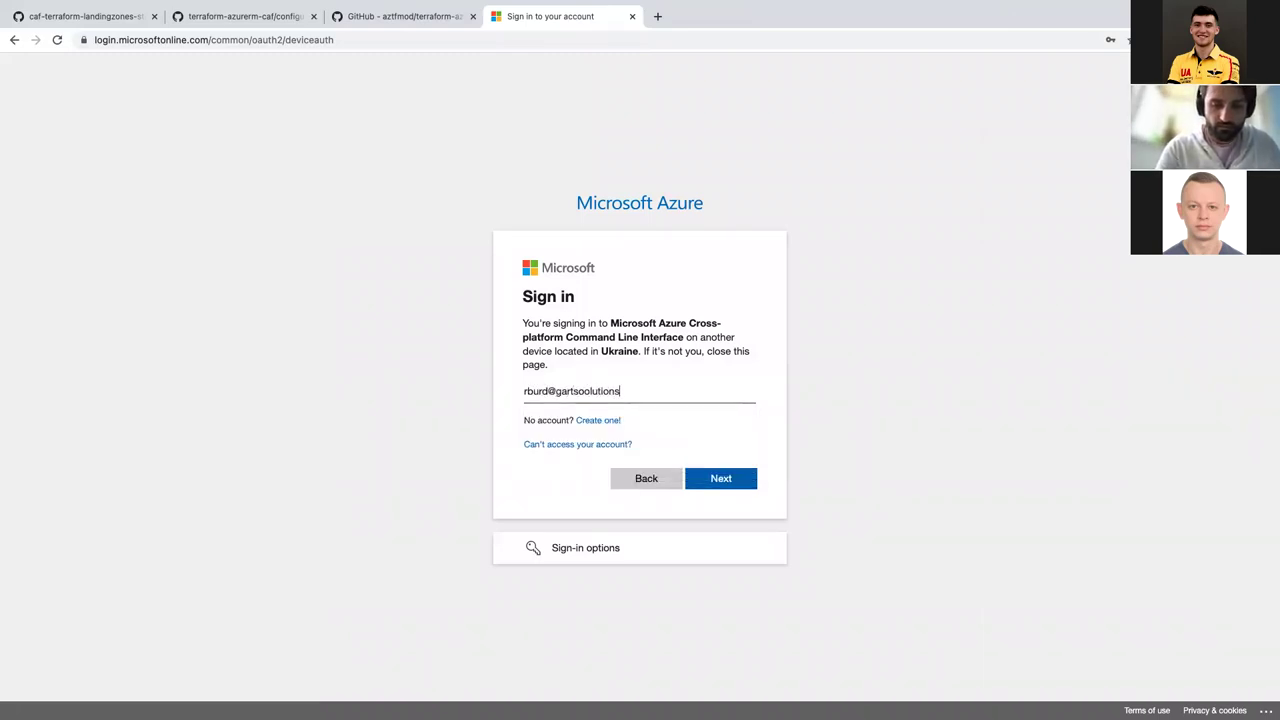
key(Return)
click(583, 403)
key(Down)
key(Return)
key(Return)
Step: Enter the account password, confirm the Azure CLI sign-in, and return to the editor
click(643, 410)
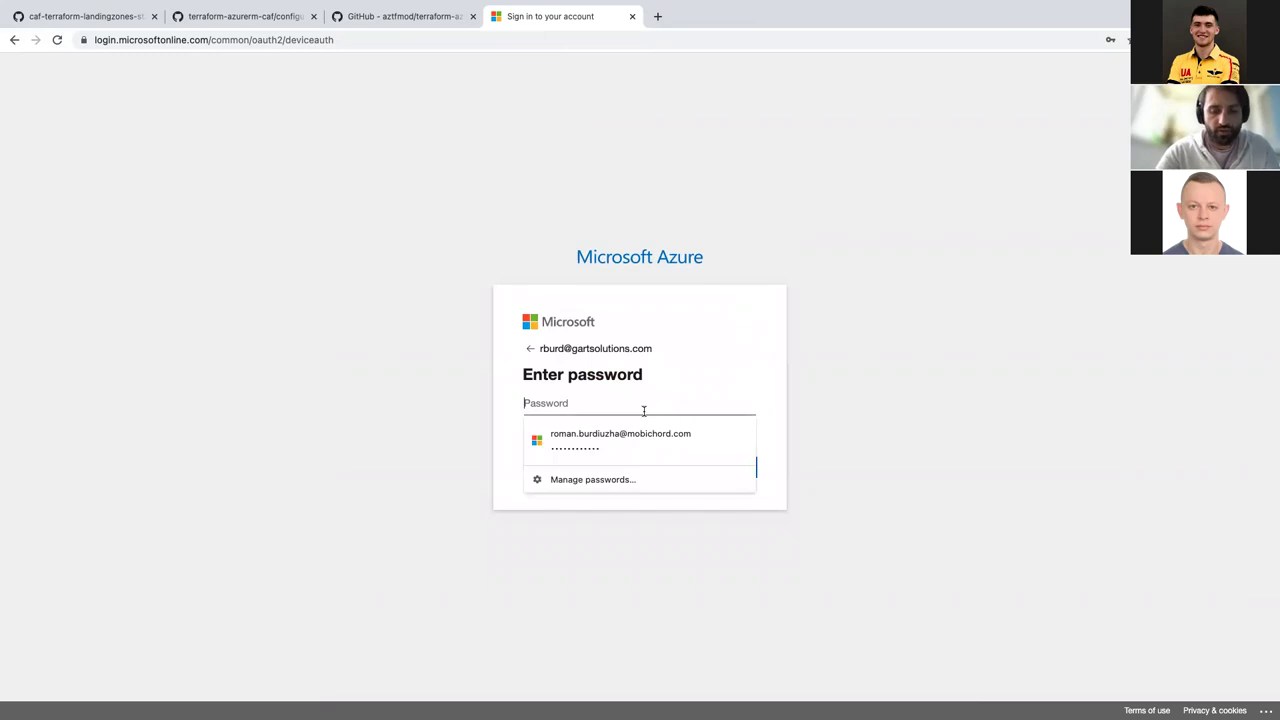
text(••••••••••)
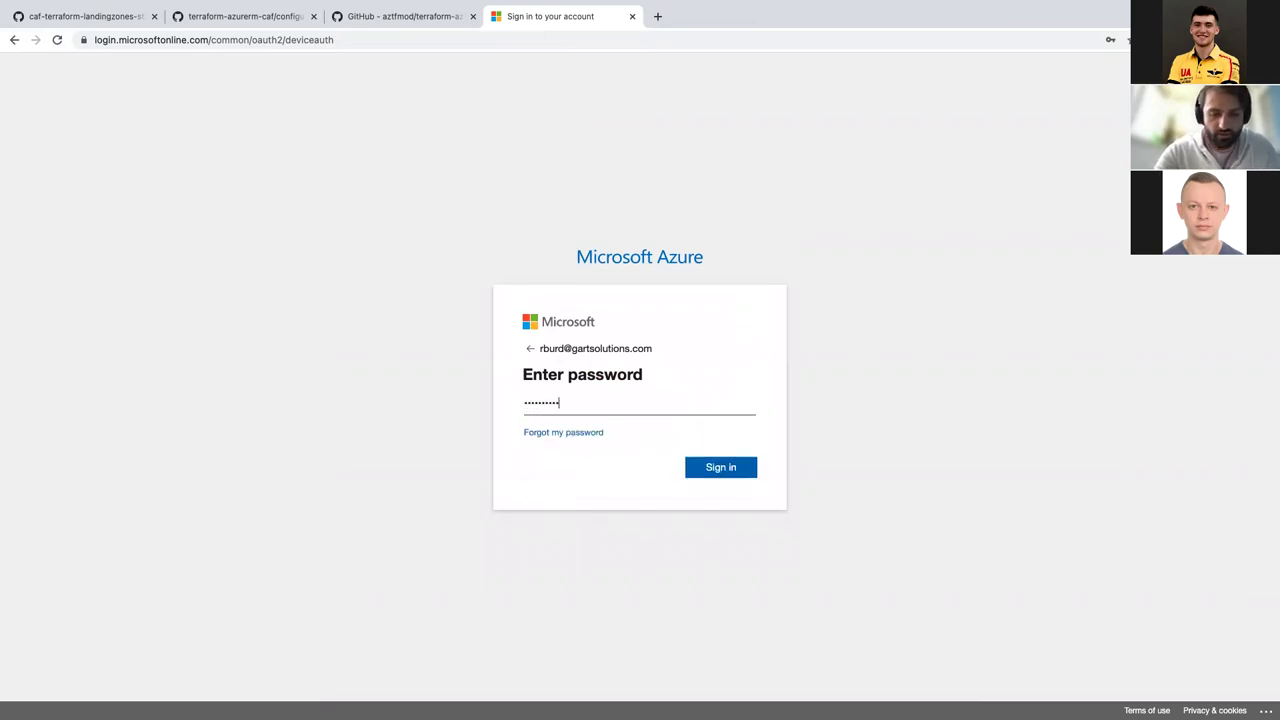
key(Return)
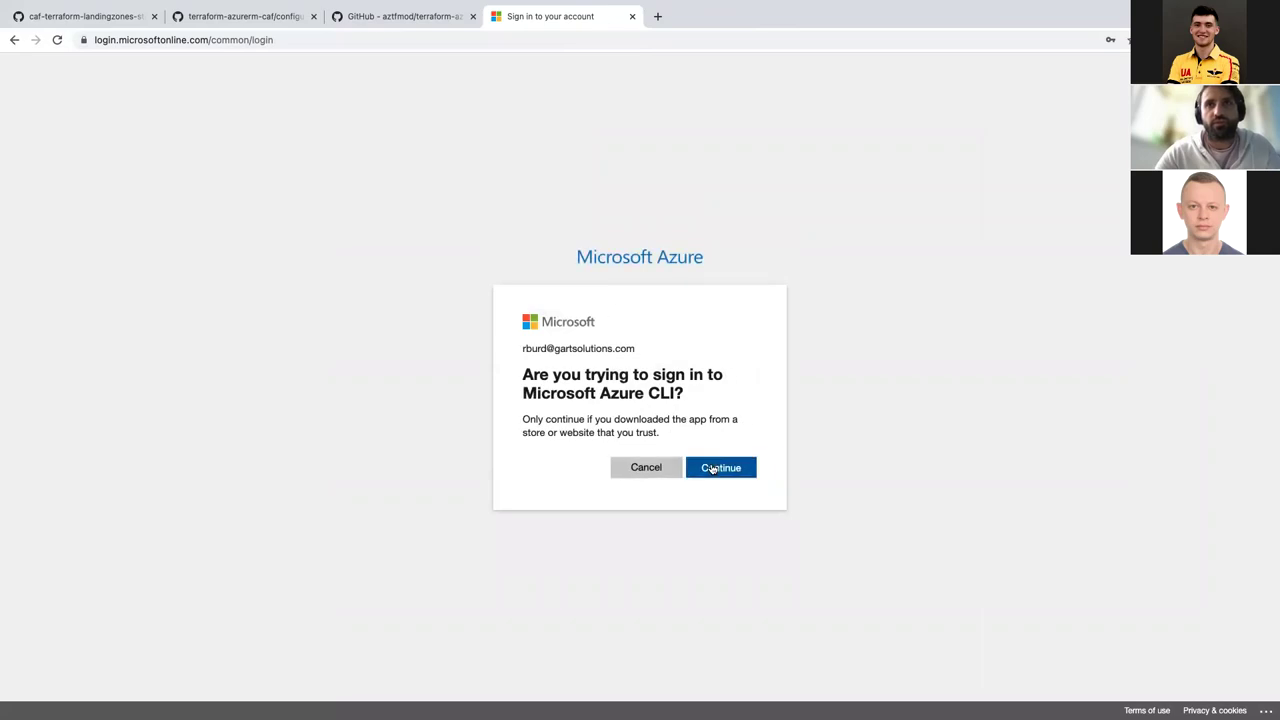
click(714, 466)
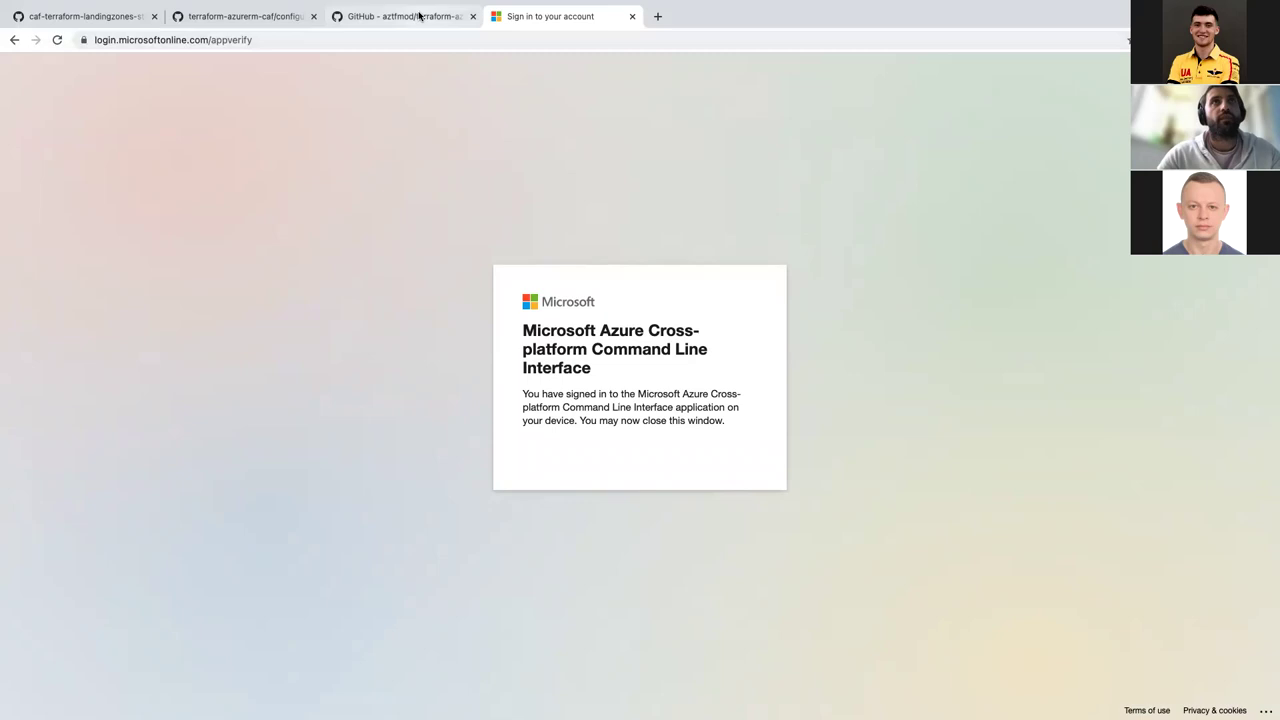
key(ctrl+Left)
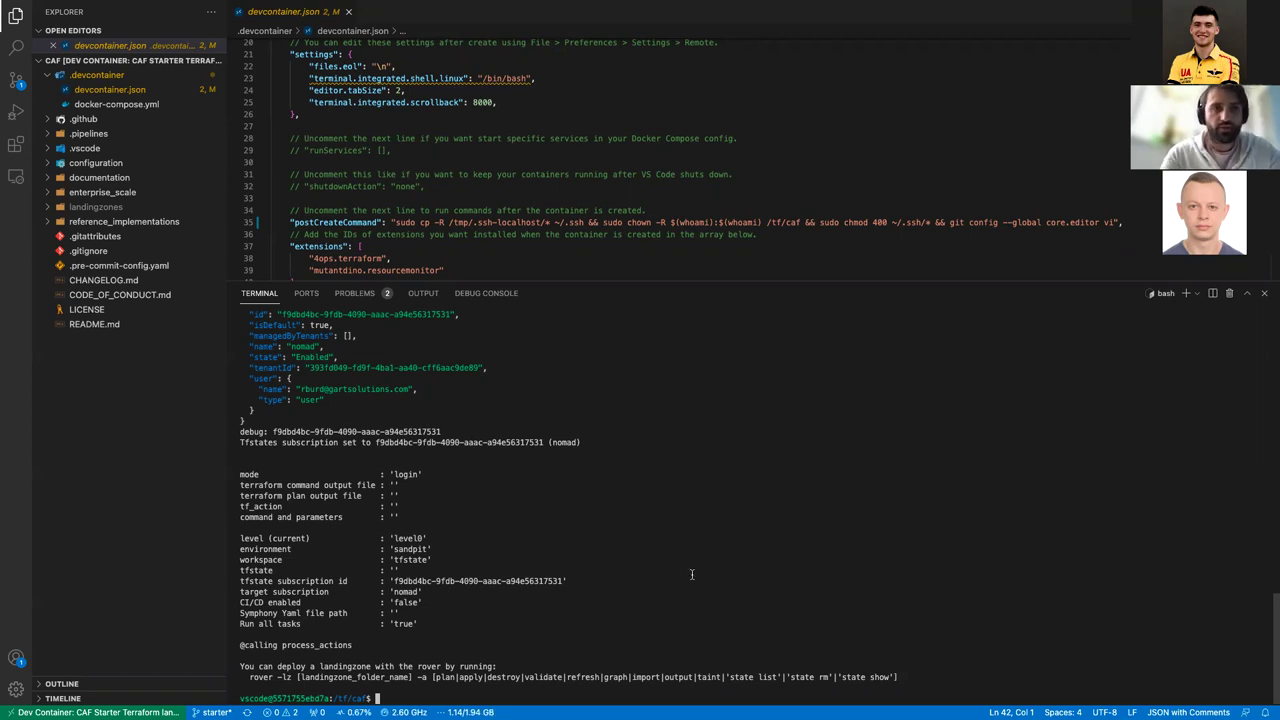
Step: Type 'rover -lz /tf/caf/' at the terminal prompt
text(rover -lz)
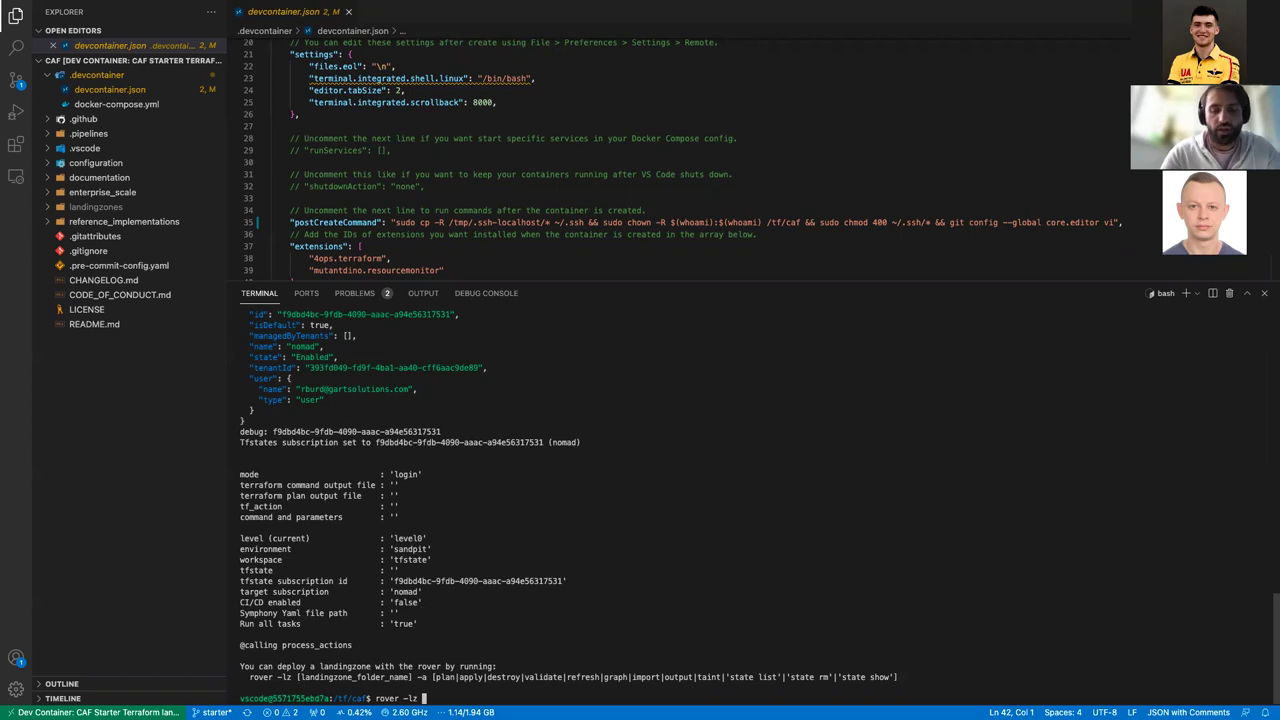
text( /)
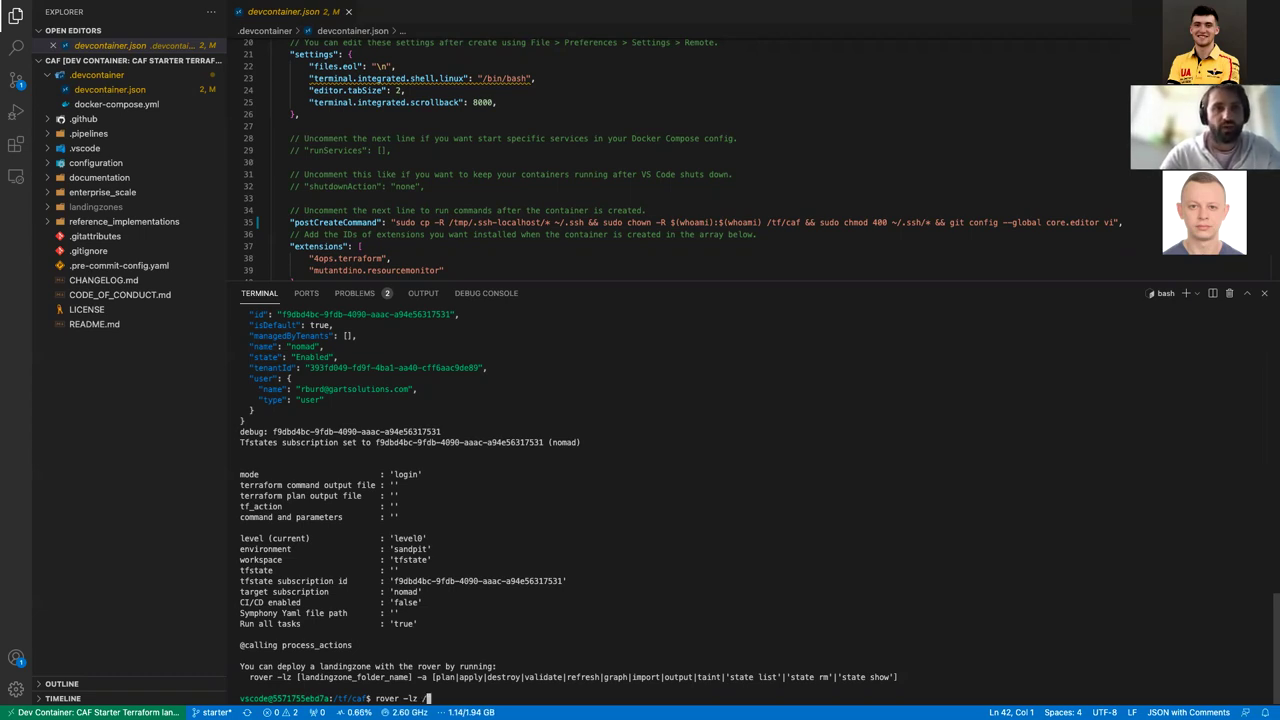
text(tf/)
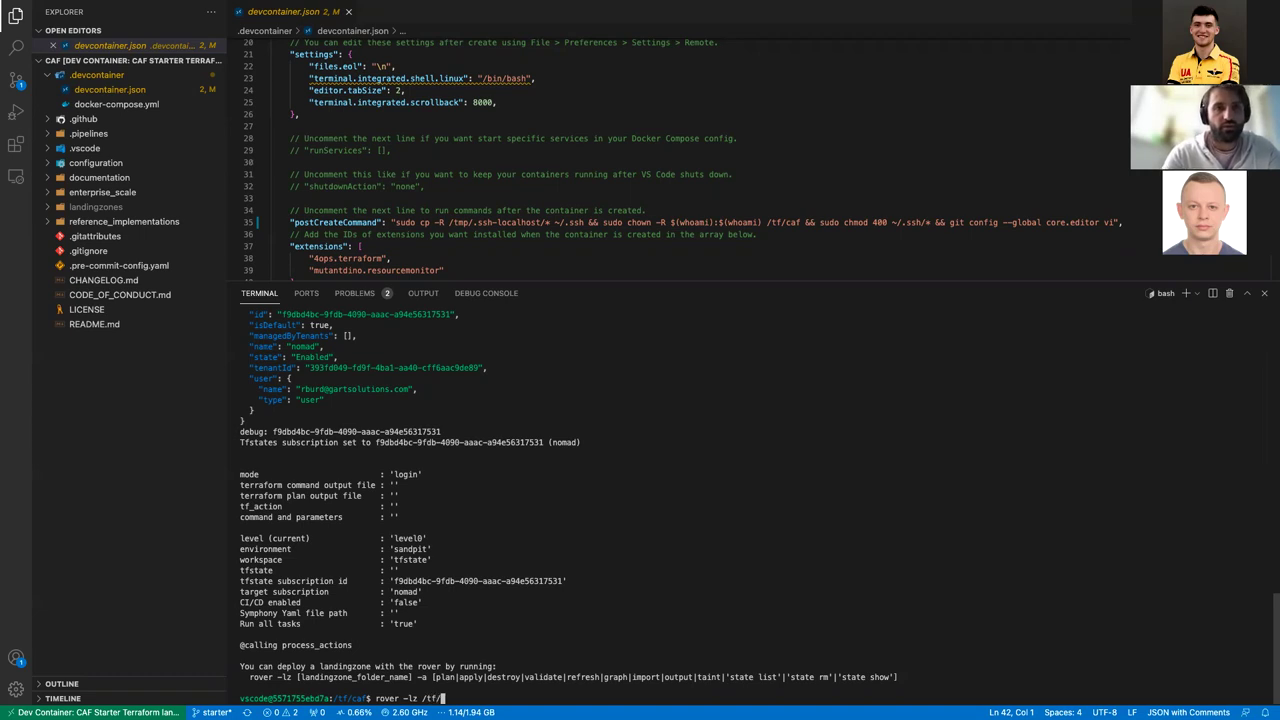
text(caf/)
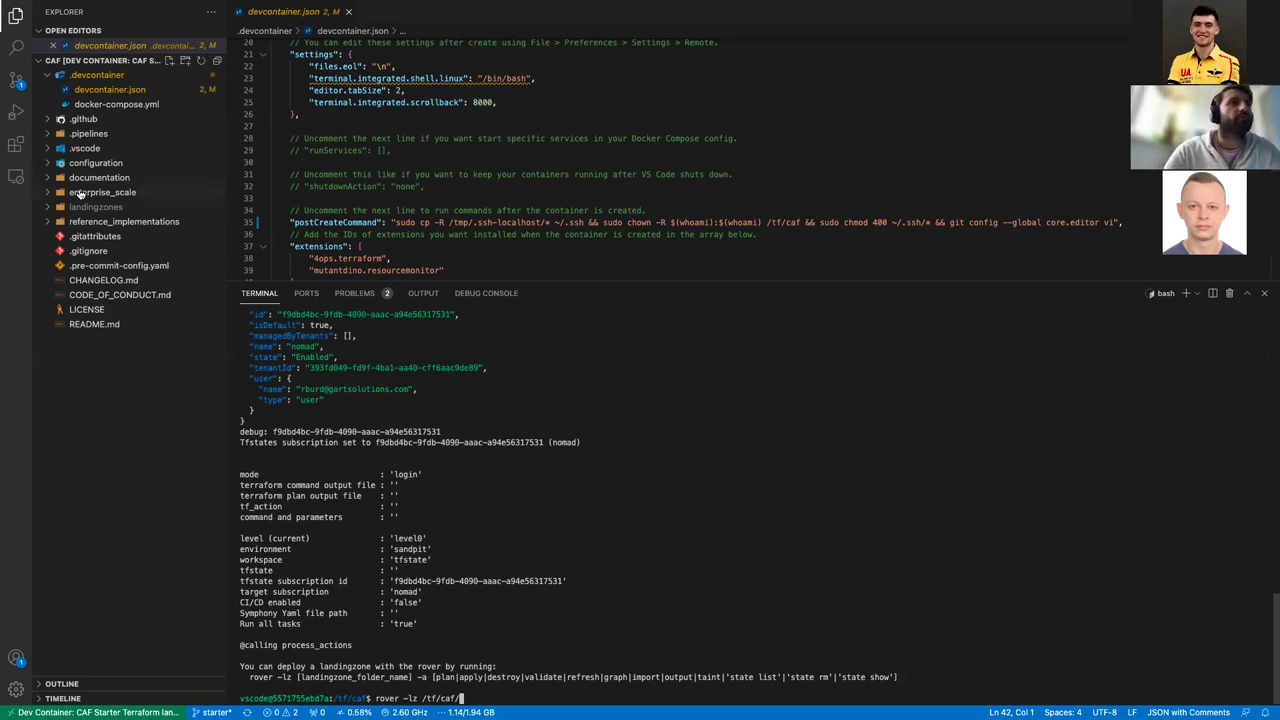
Step: Point the rover command at the landing zone /tf/caf/landingzones/caf_launchpad/
click(48, 209)
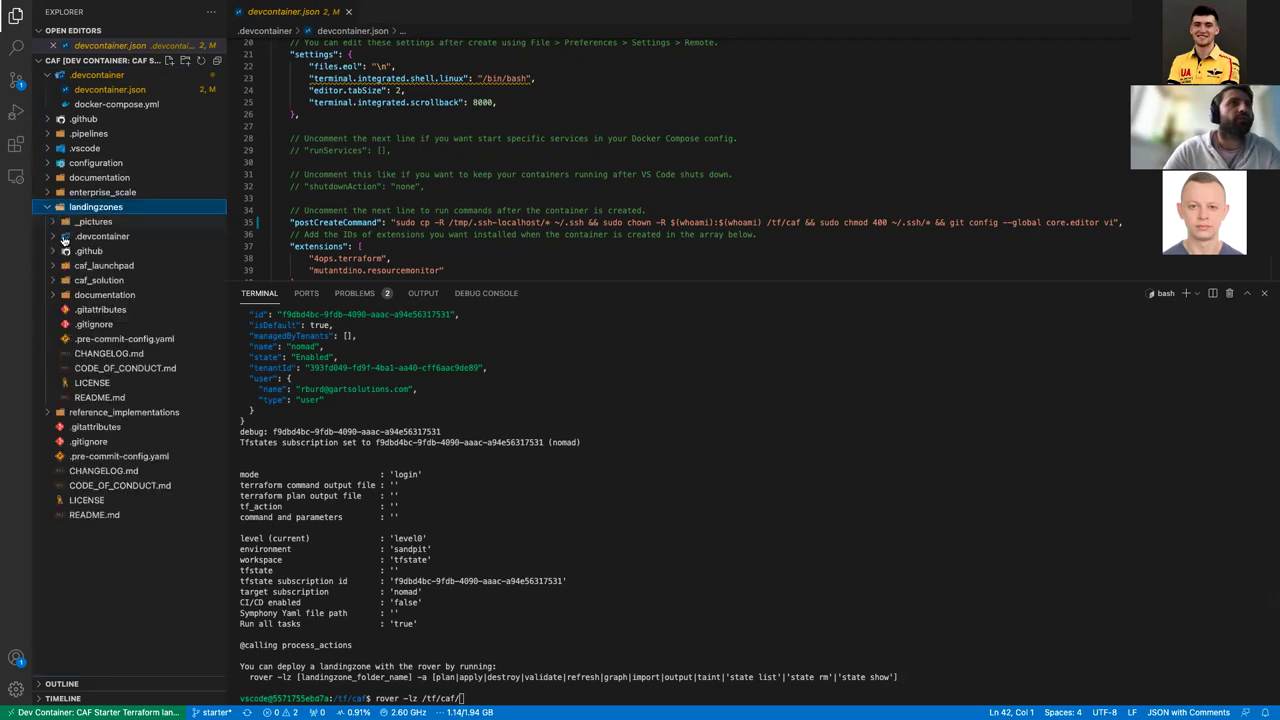
key(ctrl+grave)
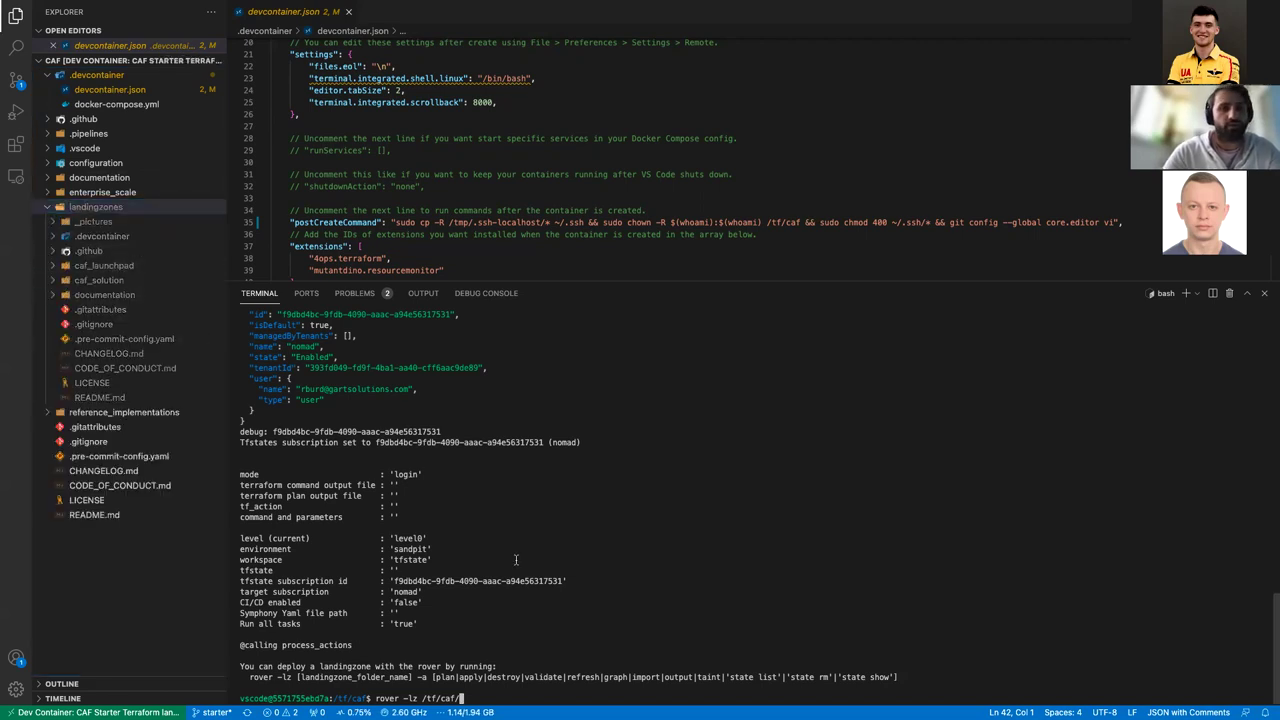
text(lan)
key(Tab)
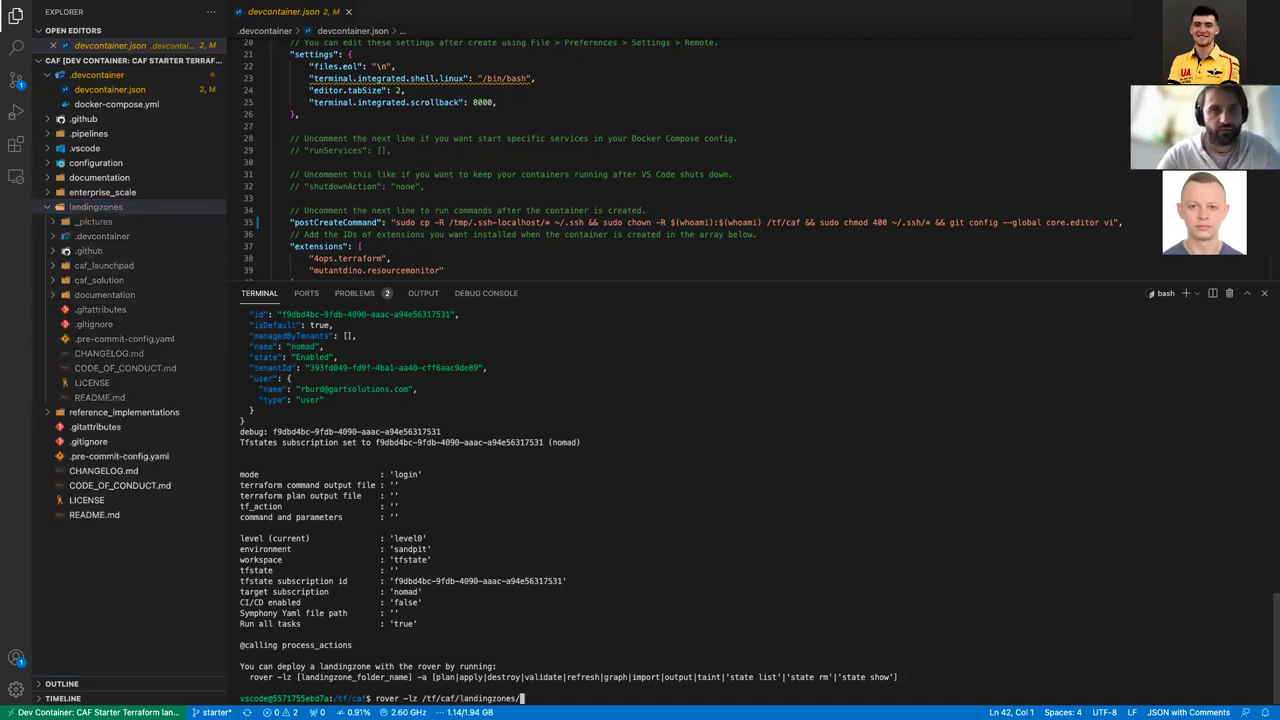
text(ca)
key(Tab)
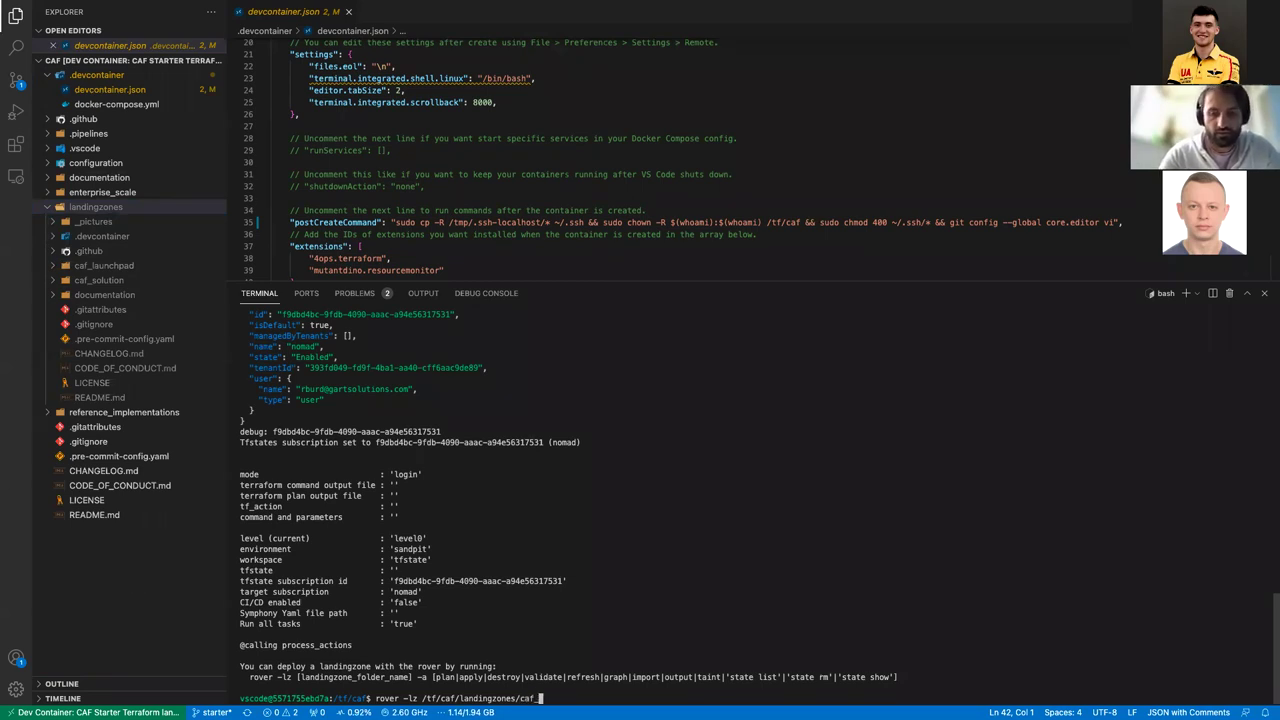
text(la)
key(Tab)
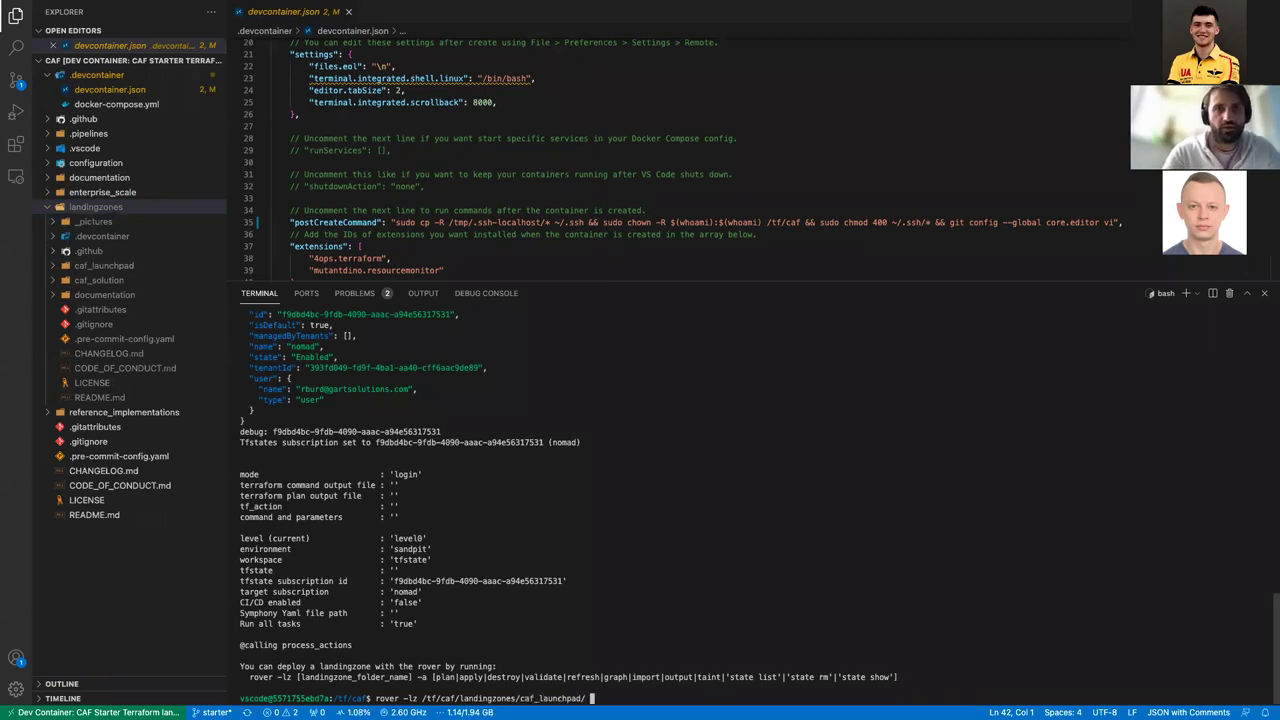
Step: Add the -launchpad and -var-folder /tf/caf/ options to the rover command
text(-la)
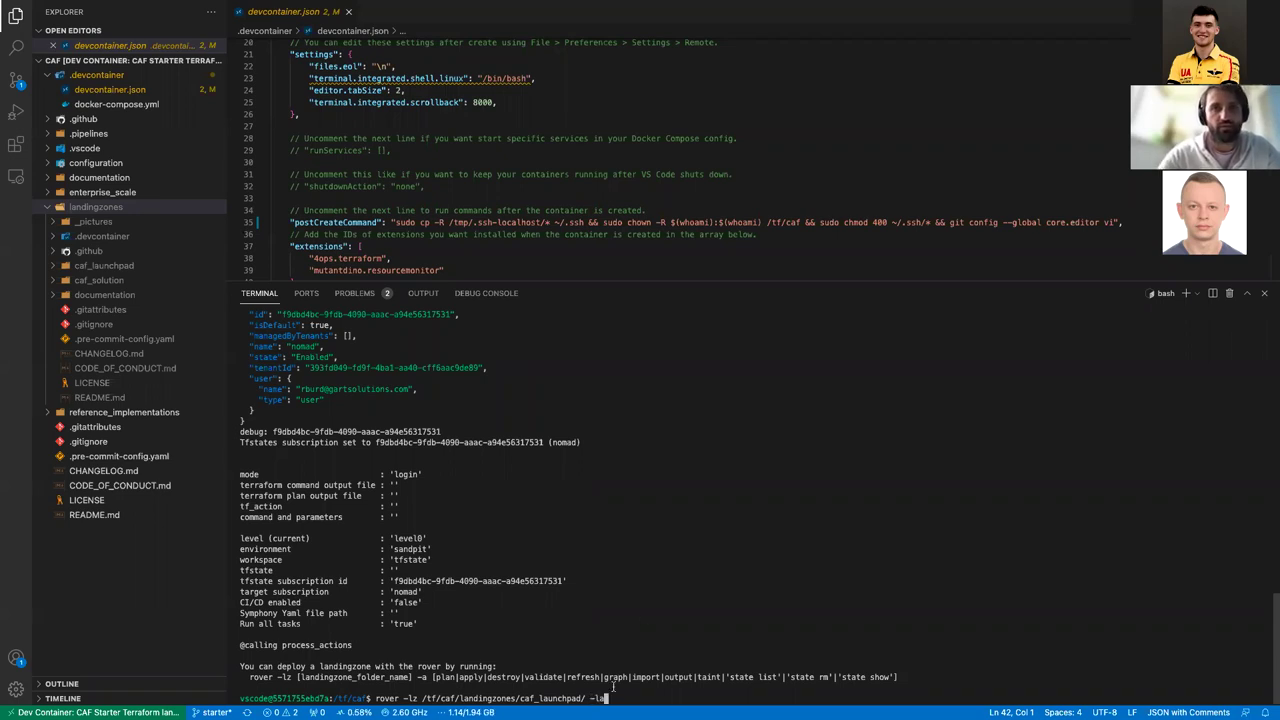
text(unchpa)
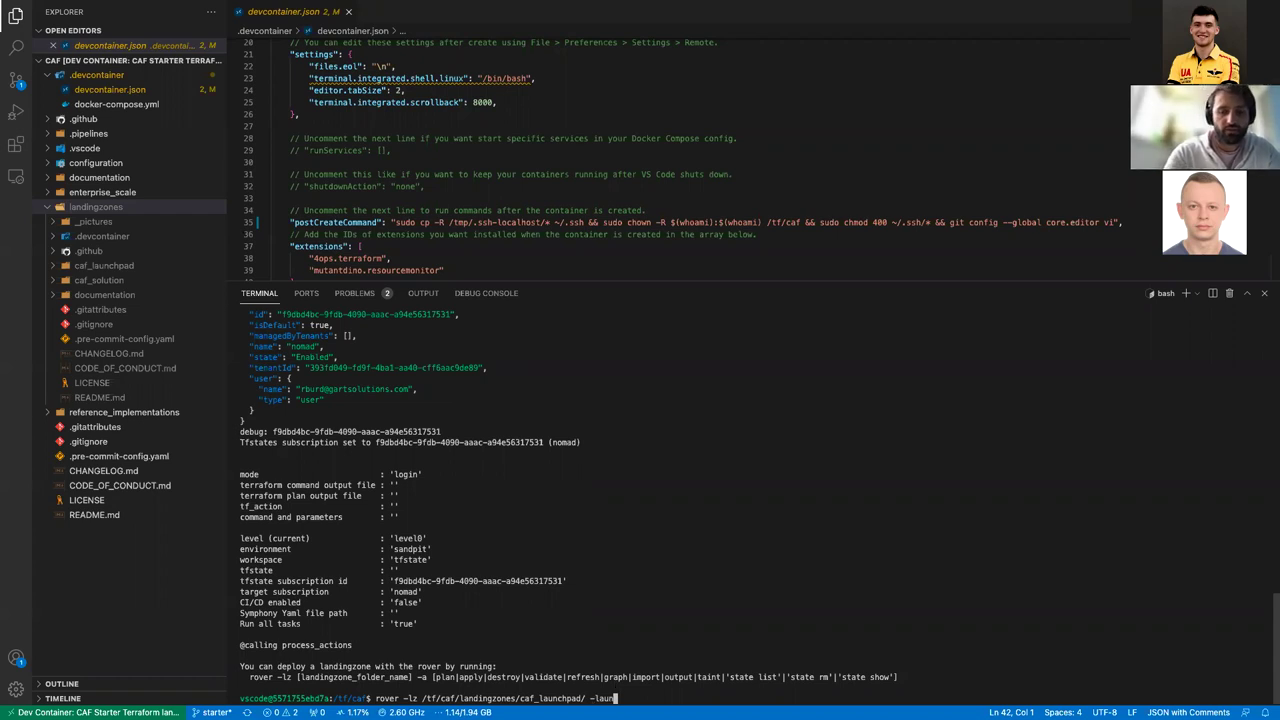
text(d )
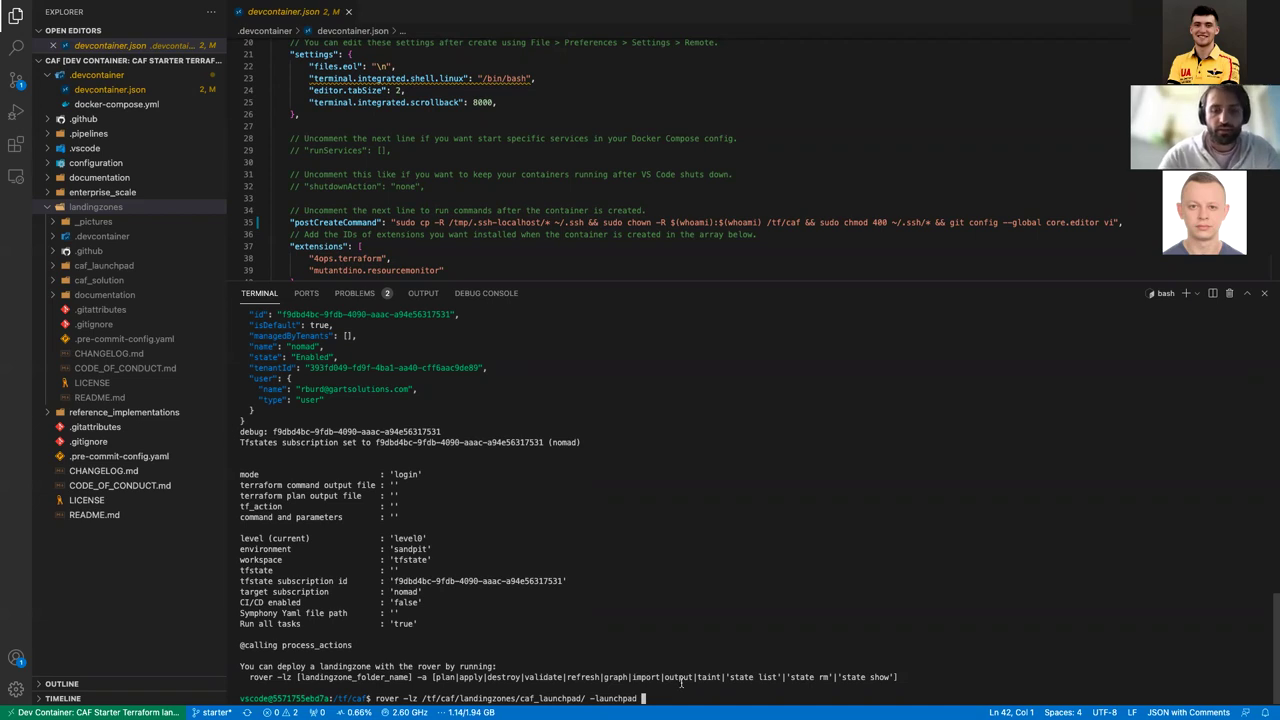
text(-ver)
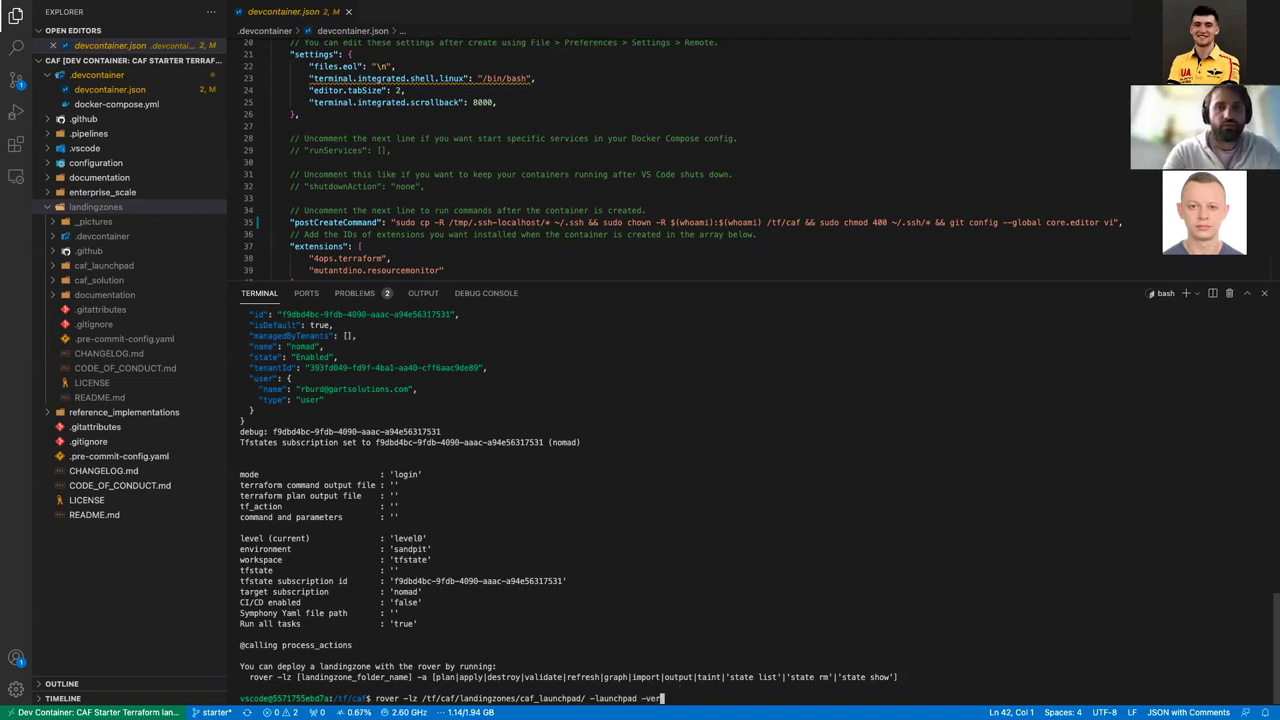
key(BackSpace)
key(BackSpace)
text(ar-)
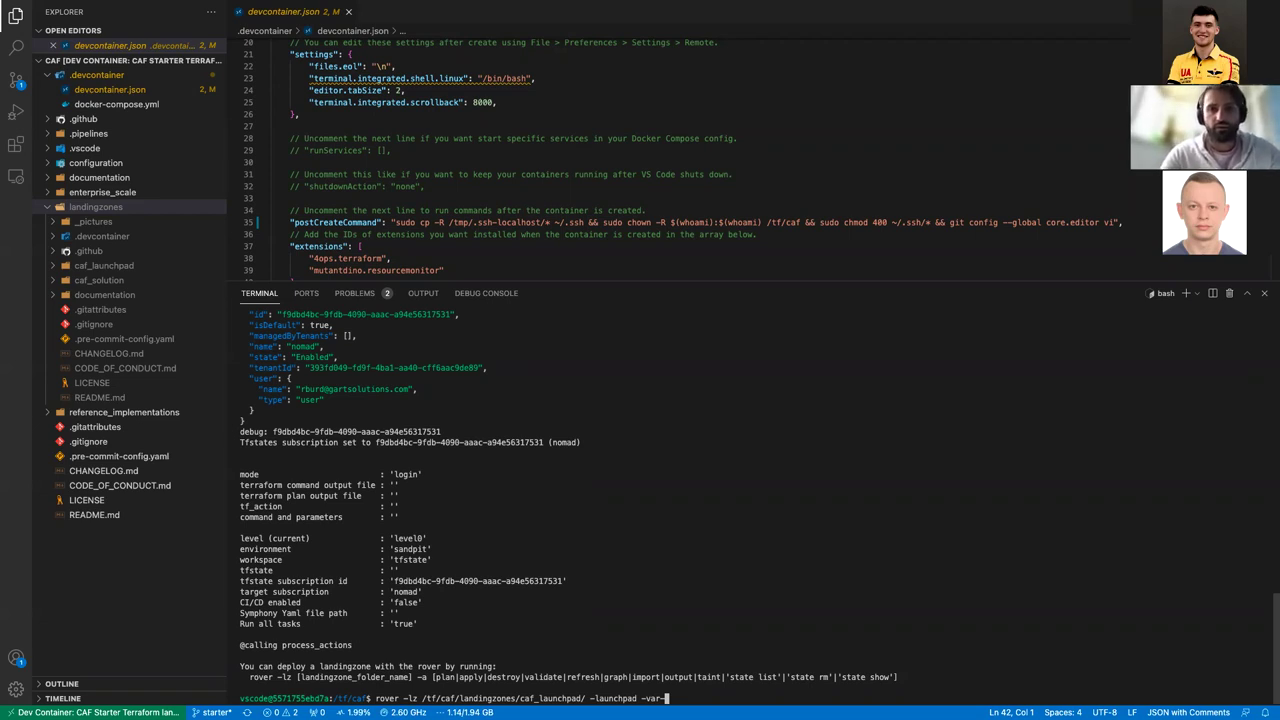
text(folder)
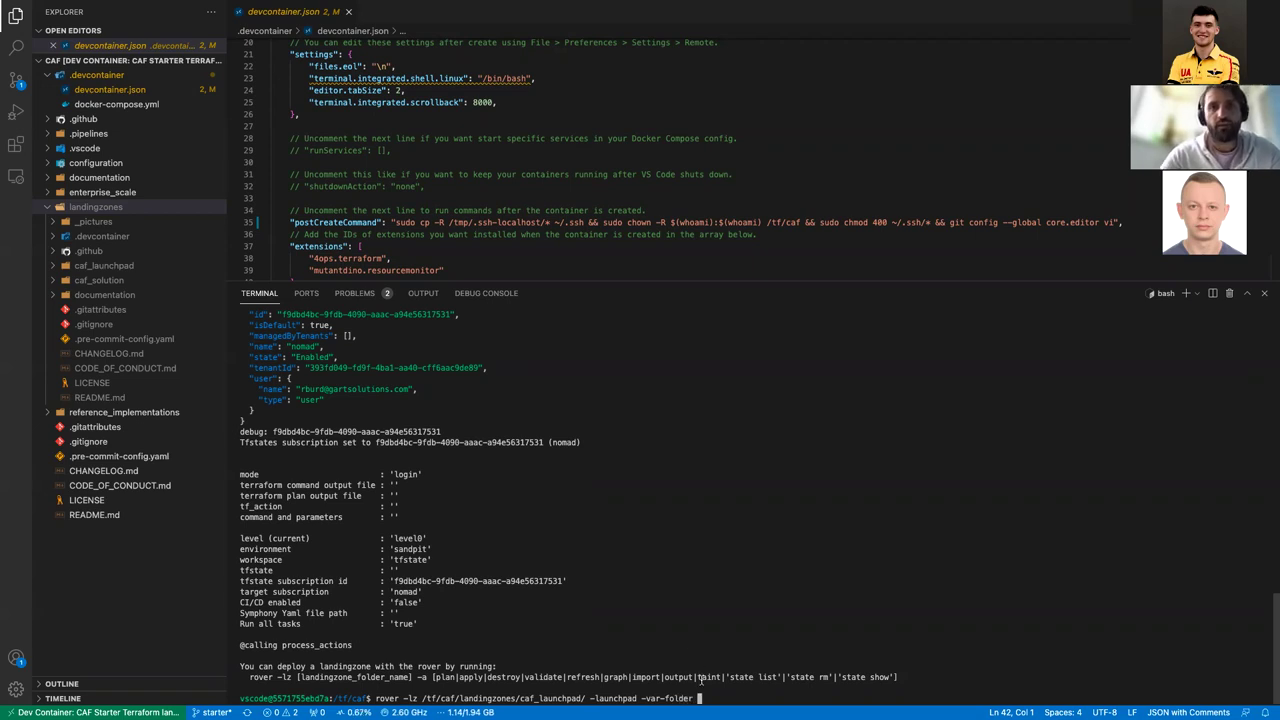
text( /)
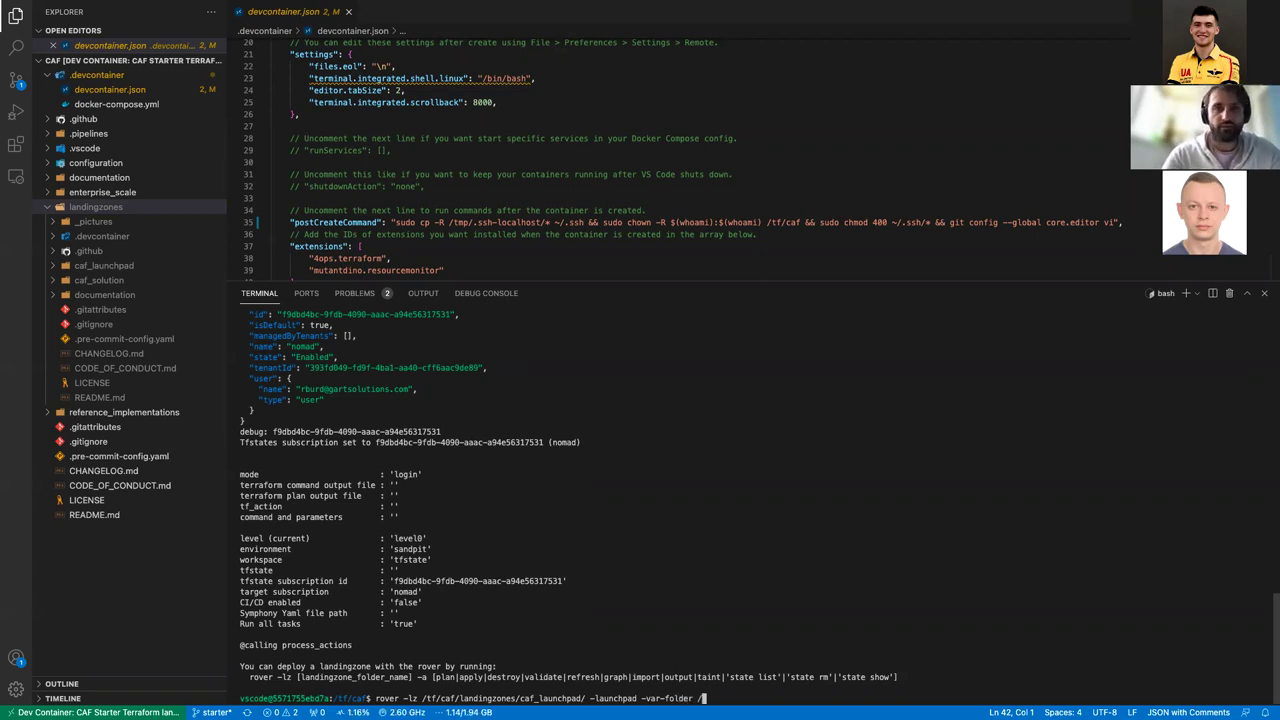
text(tf/caf/)
text(/c)
Step: Change the var-folder path from /tf/caf/landingzones to /tf/caf/configuration/
key(BackSpace)
key(BackSpace)
key(Tab)
key(Tab)
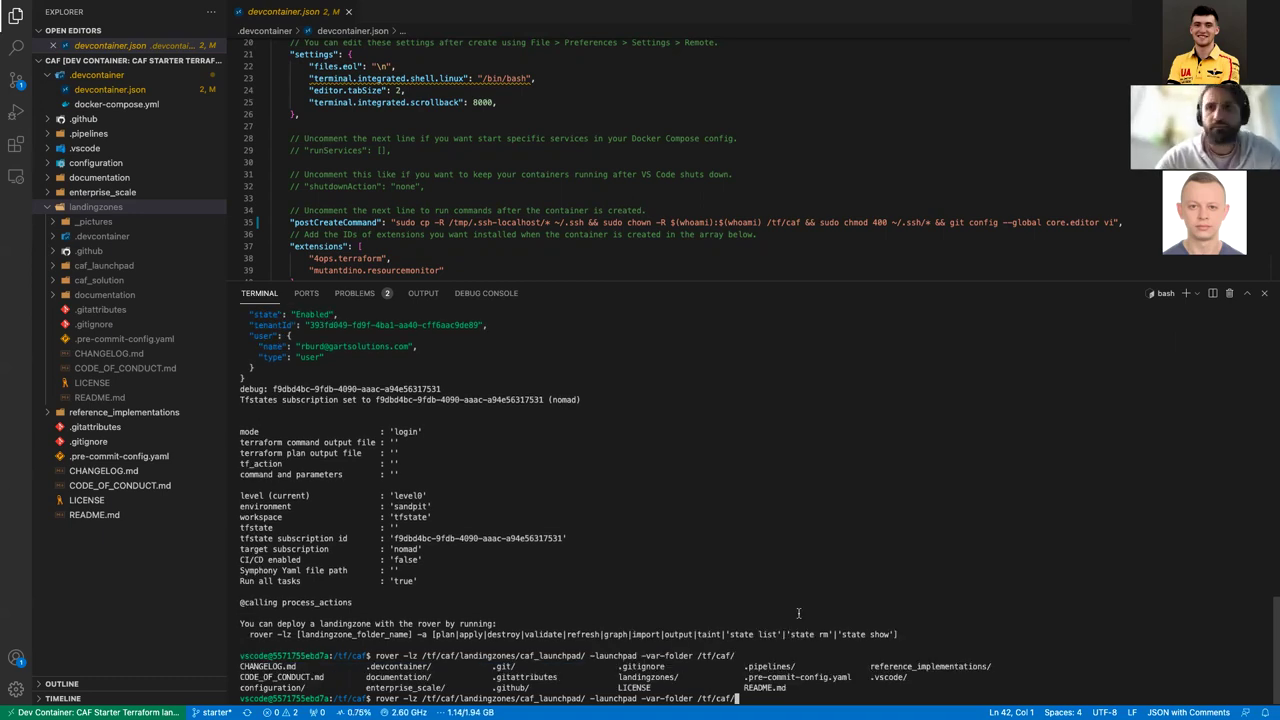
text(la)
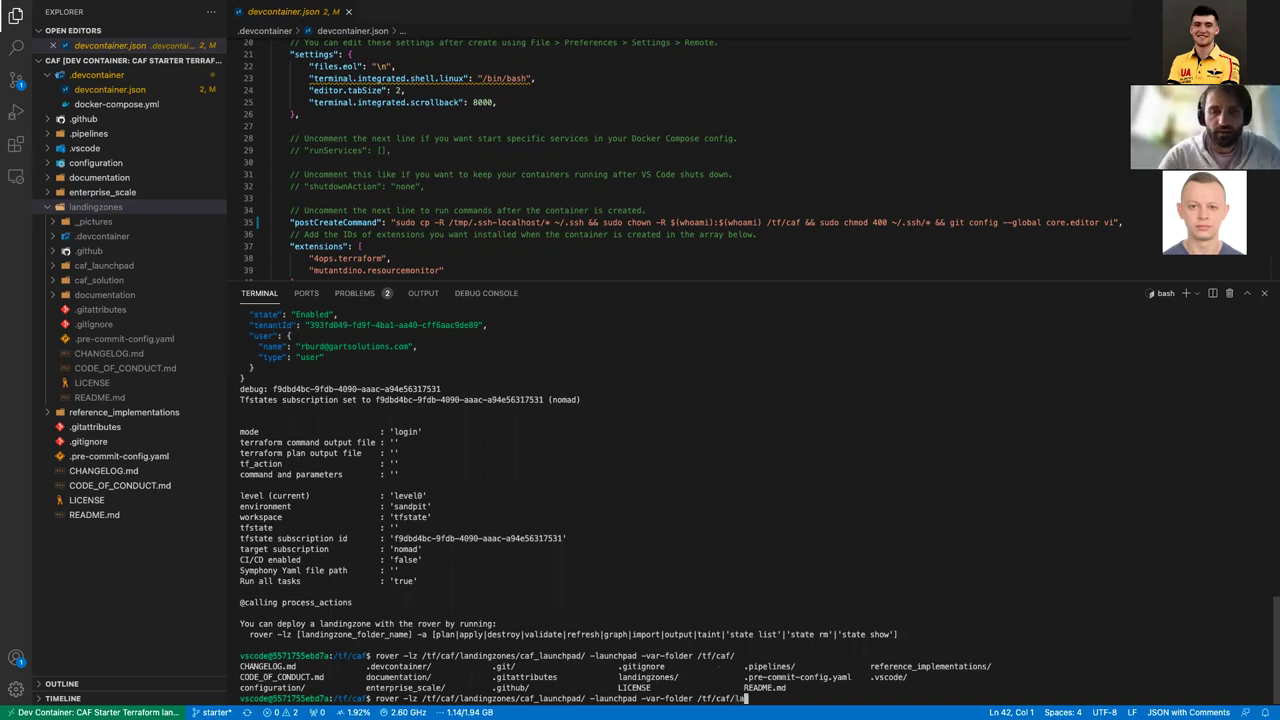
key(Tab)
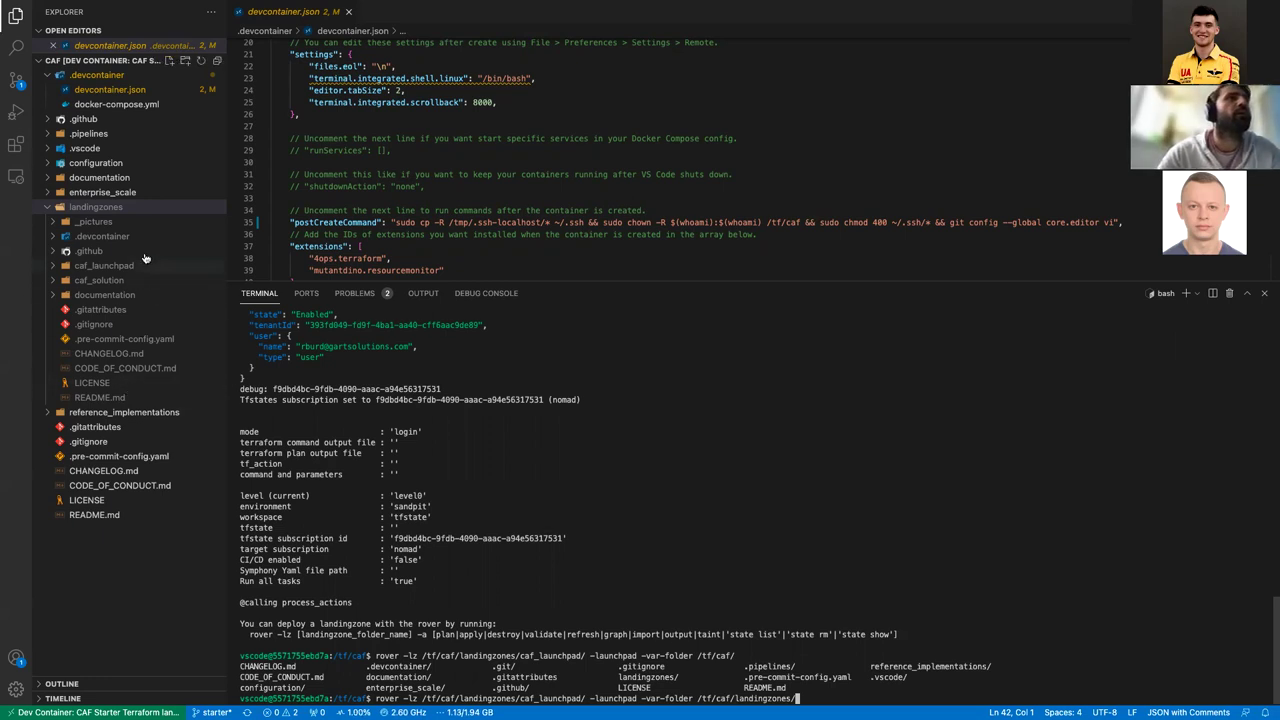
key(BackSpace)
key(BackSpace)
key(BackSpace)
key(BackSpace)
key(BackSpace)
key(BackSpace)
key(BackSpace)
key(BackSpace)
key(BackSpace)
key(BackSpace)
key(BackSpace)
key(BackSpace)
key(BackSpace)
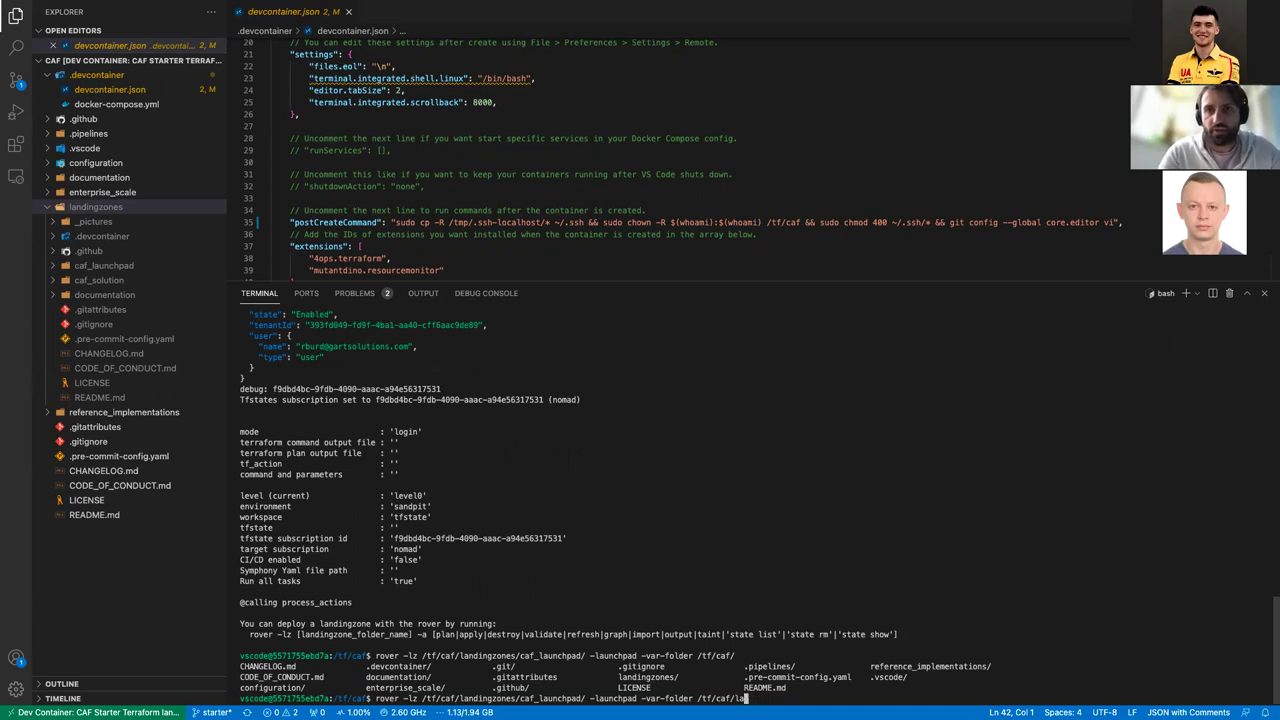
text(con)
key(Tab)
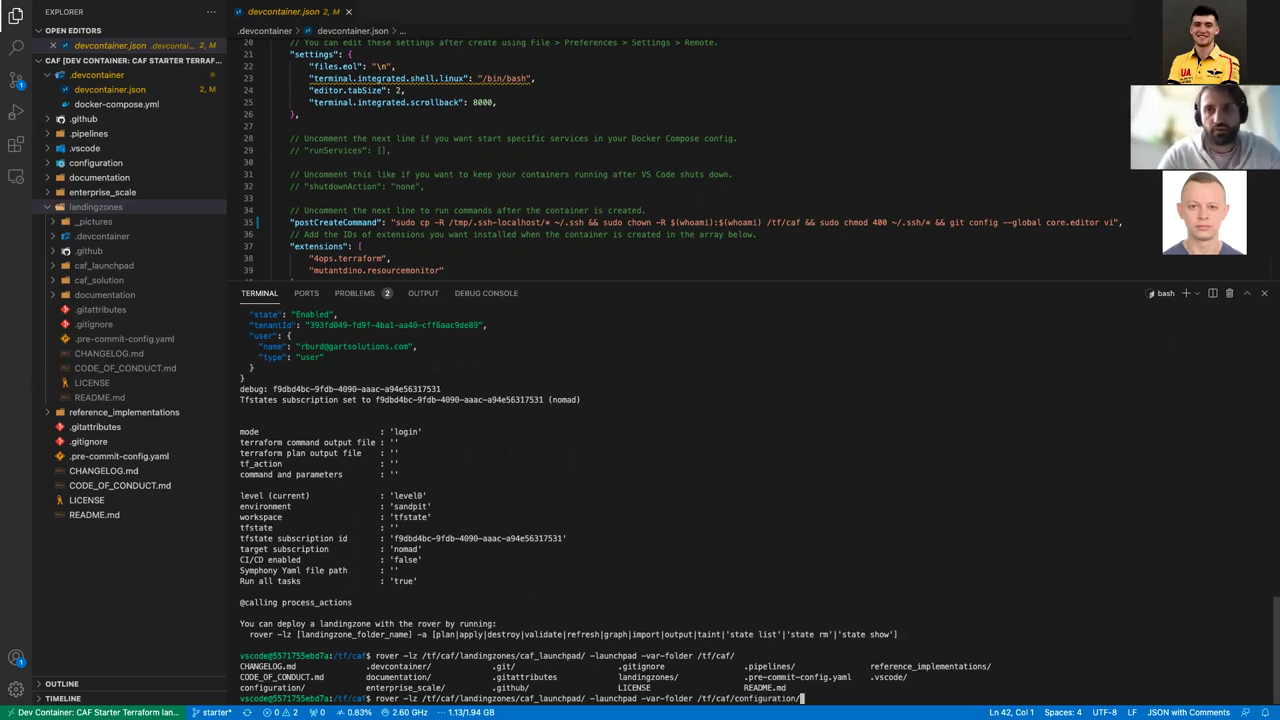
Step: Check configuration/demo/level0 in Explorer, then run rover with demo/level0/ and -a plan
click(47, 163)
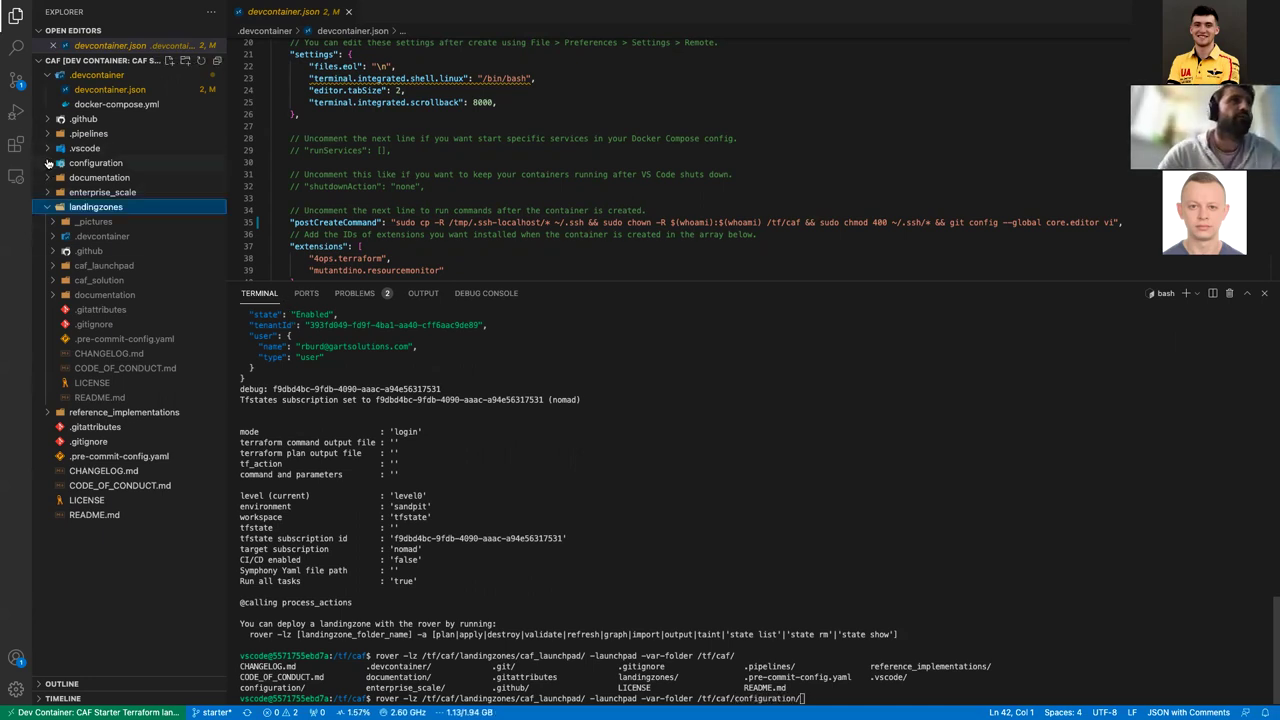
click(47, 163)
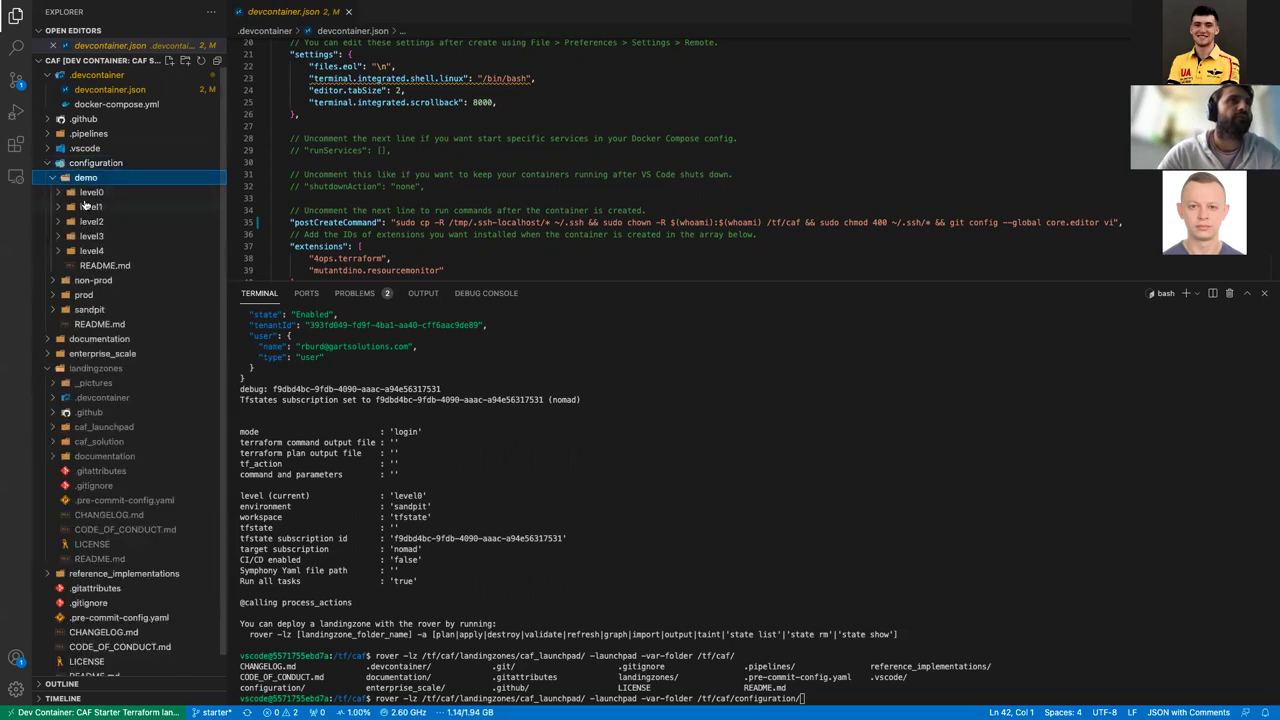
click(58, 193)
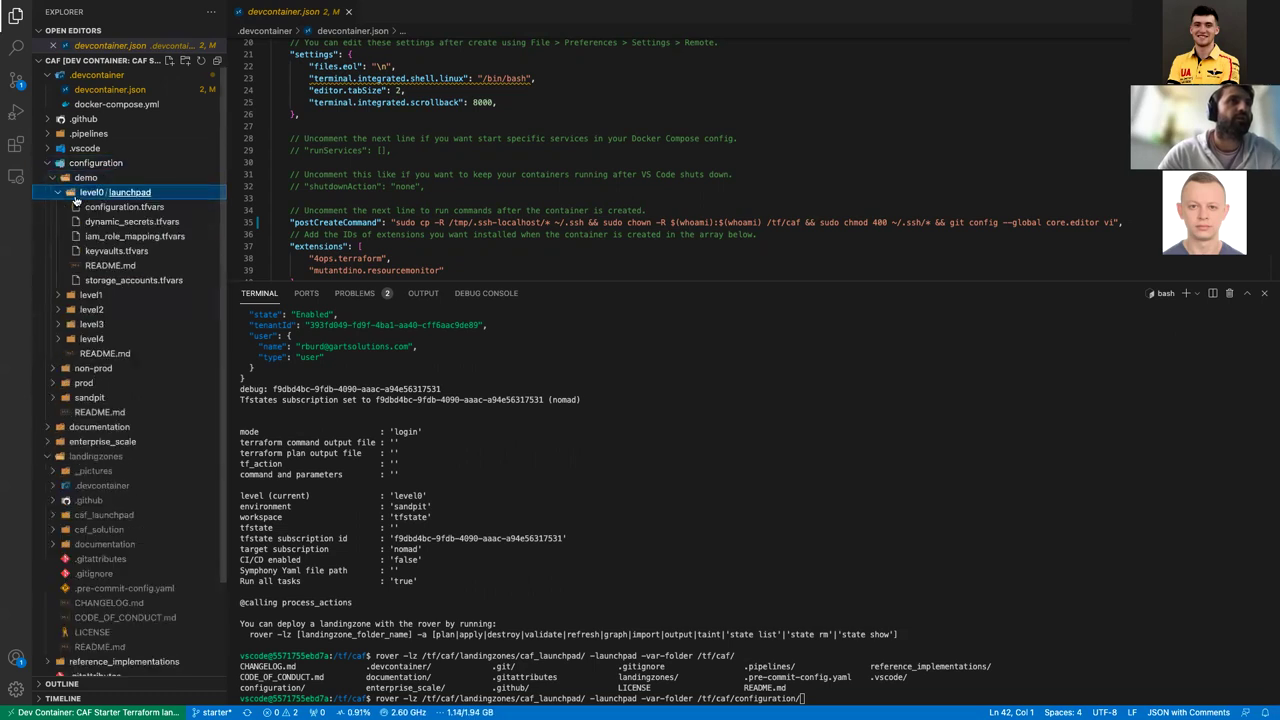
click(719, 513)
text(demo/level)
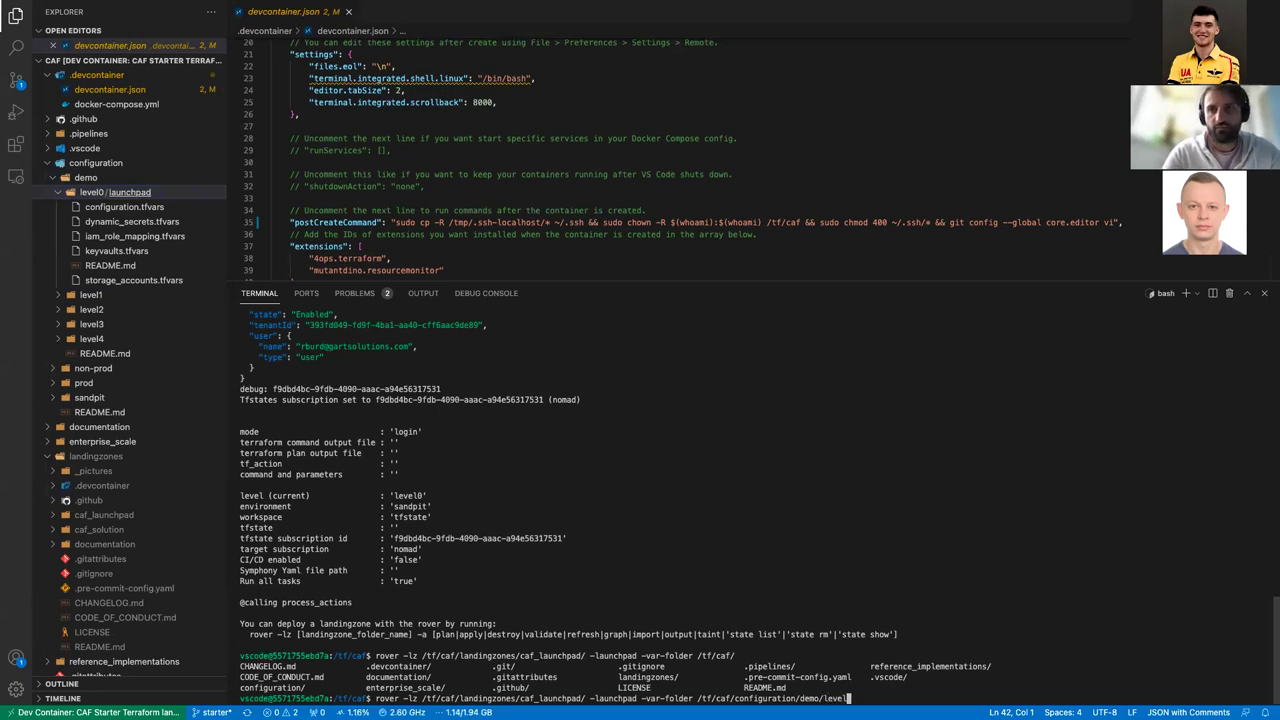
text(0/)
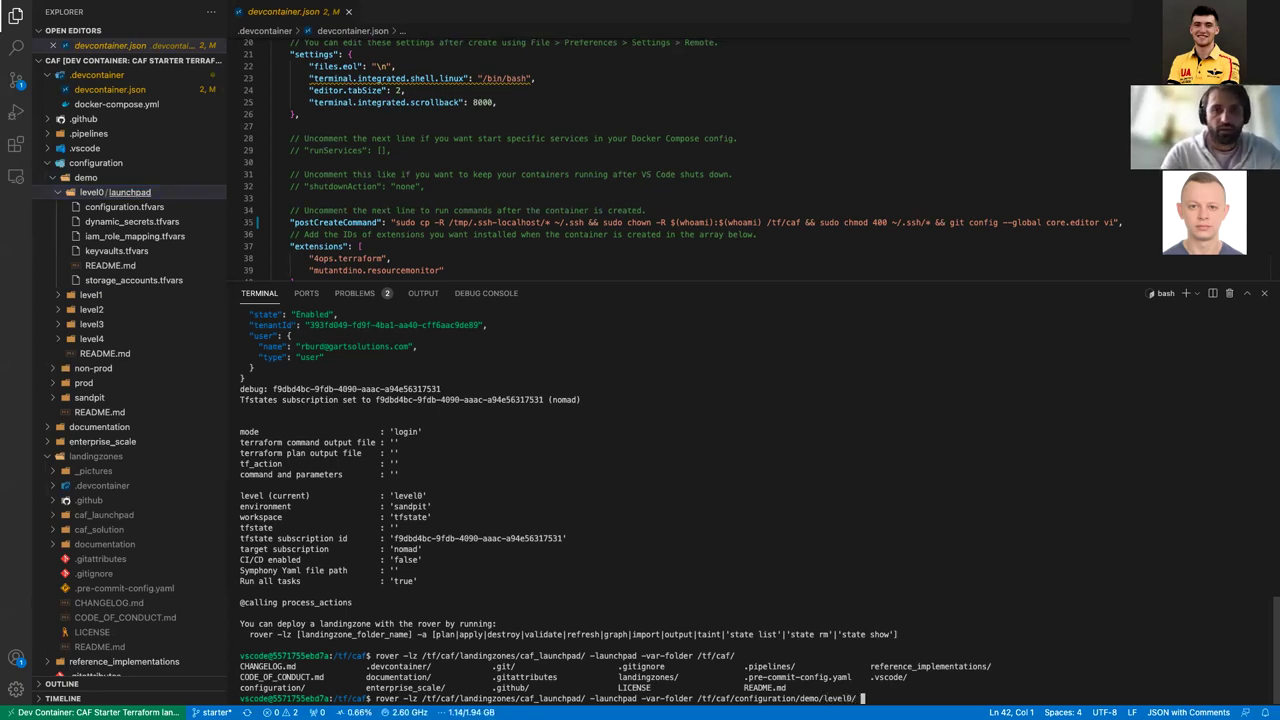
text( -a)
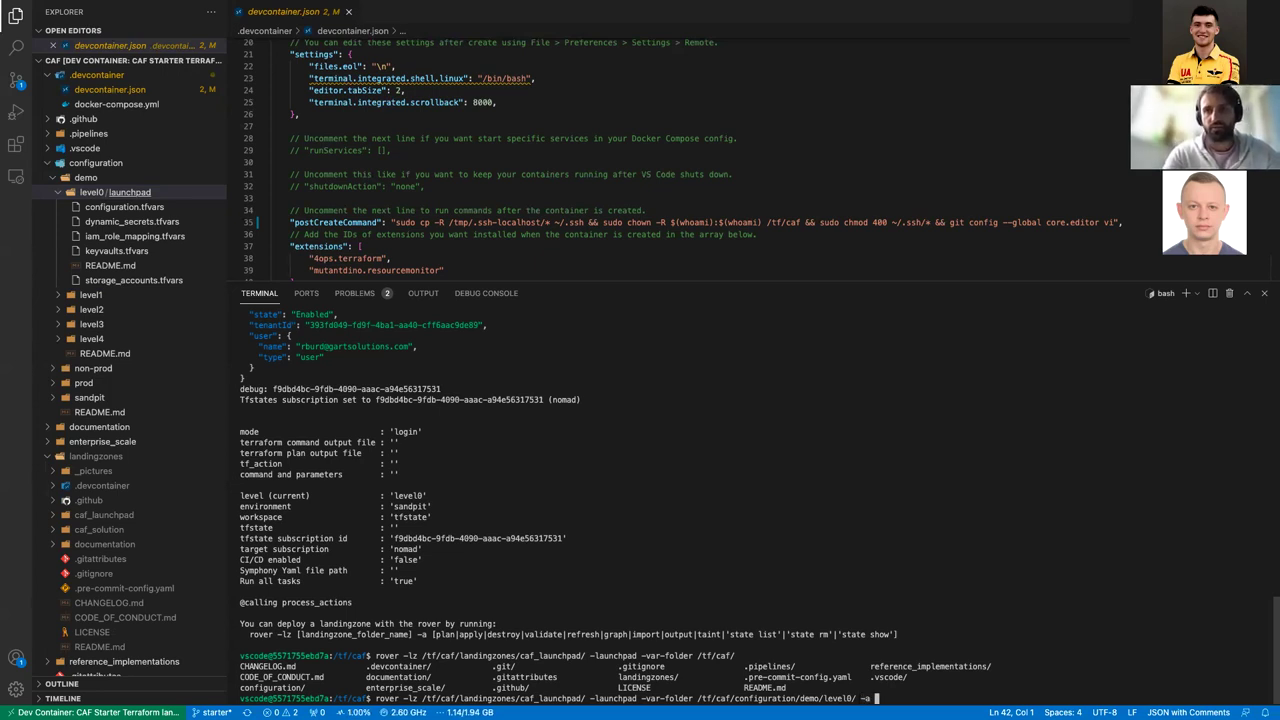
text( plan)
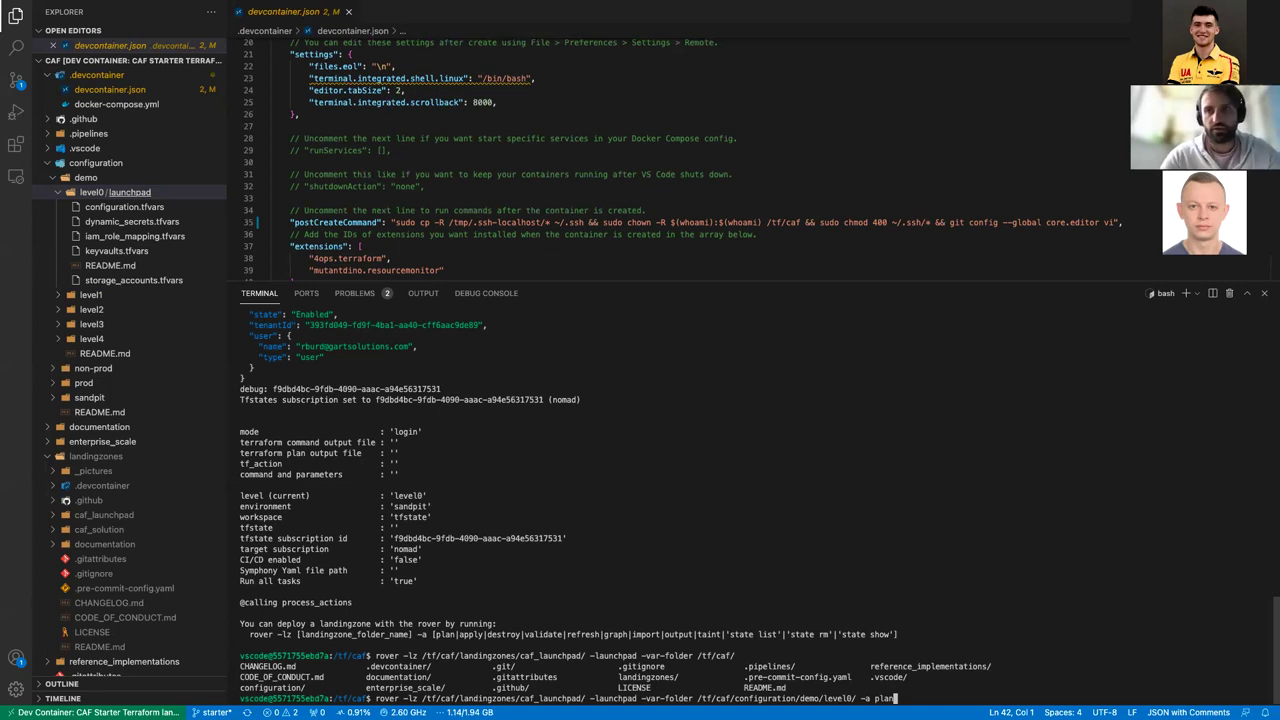
key(Return)
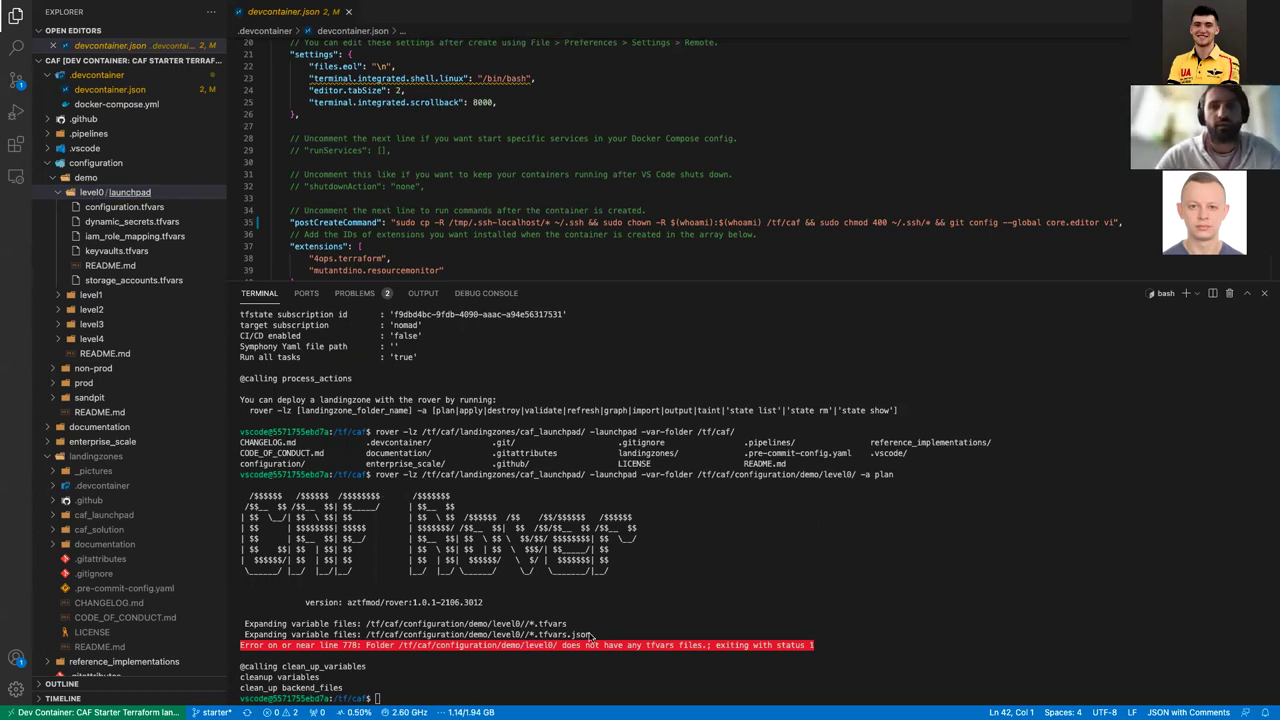
Step: Rerun the rover plan with the var-folder changed to demo/level0/launchpad/
key(Up)
key(Left)
key(Left)
key(Left)
key(Left)
key(Left)
key(Left)
key(Left)
key(Left)
key(Left)
key(Left)
key(Left)
key(Left)
key(Left)
key(Left)
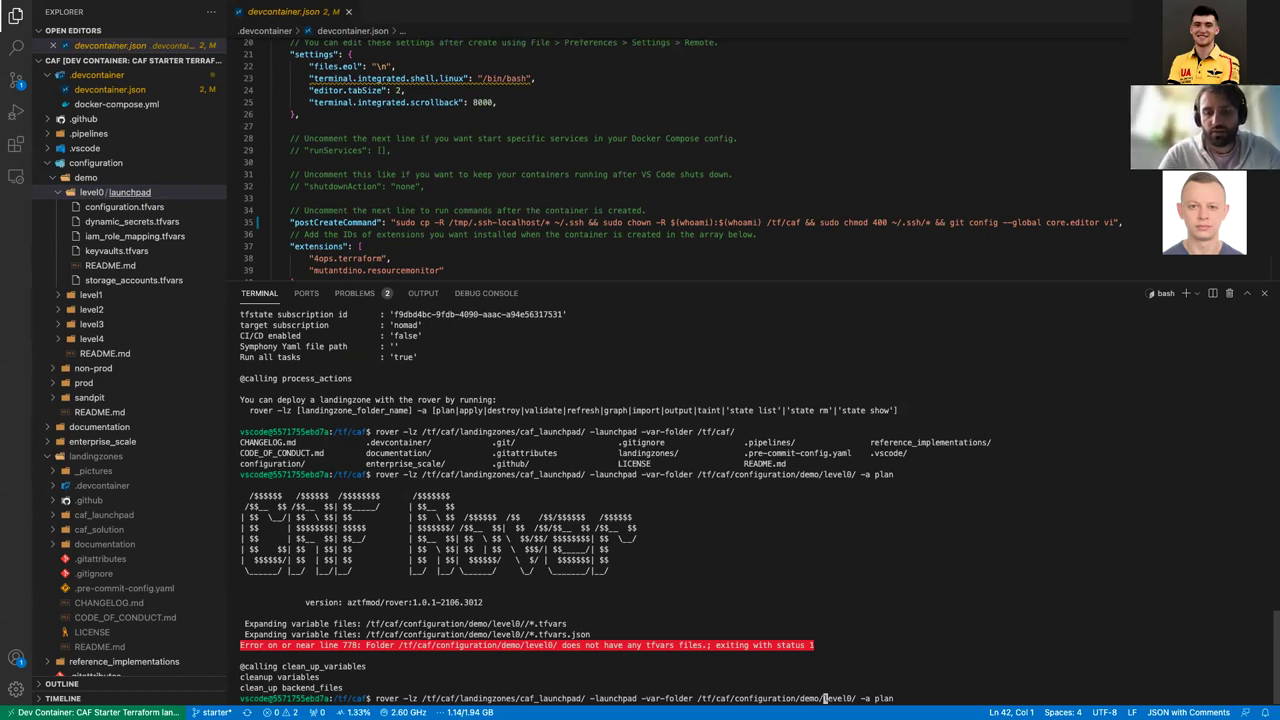
key(Right)
key(Right)
key(Right)
key(Right)
key(Right)
key(Right)
key(Right)
text(launchpad/)
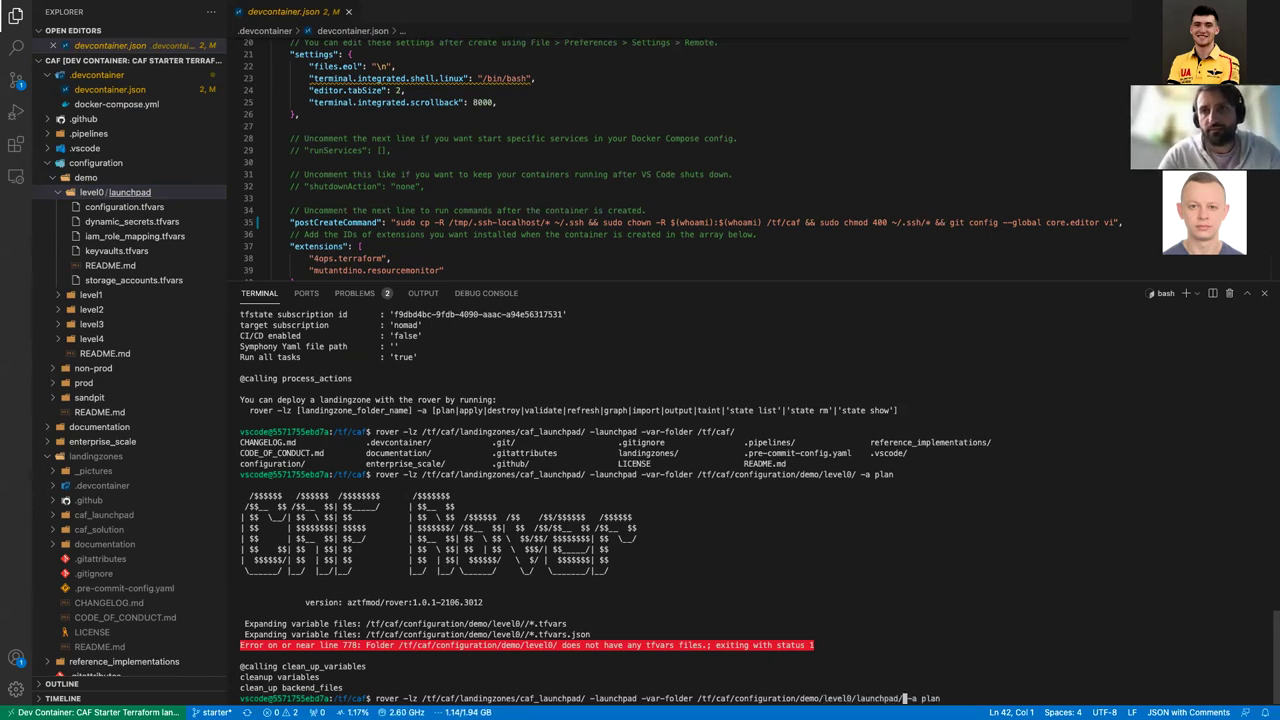
key(Return)
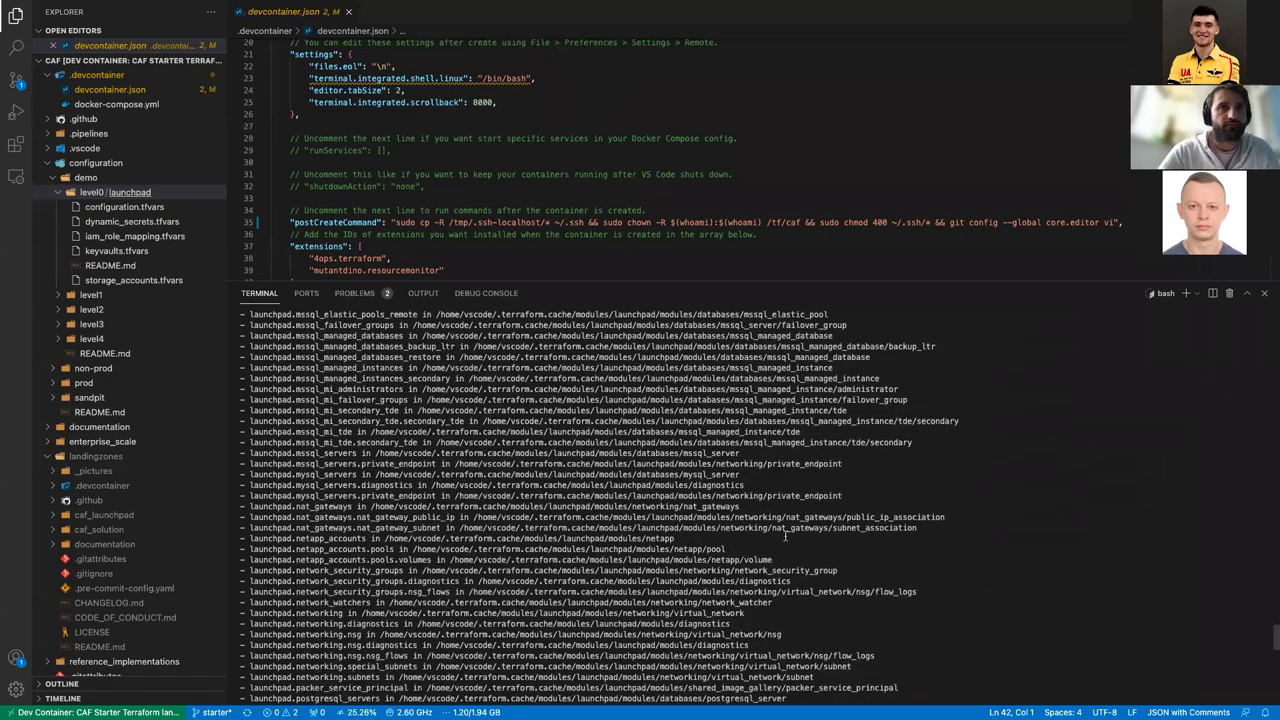
Step: Review the required-permissions check and subscription owner result in the plan output
scroll(785, 537, up, 15)
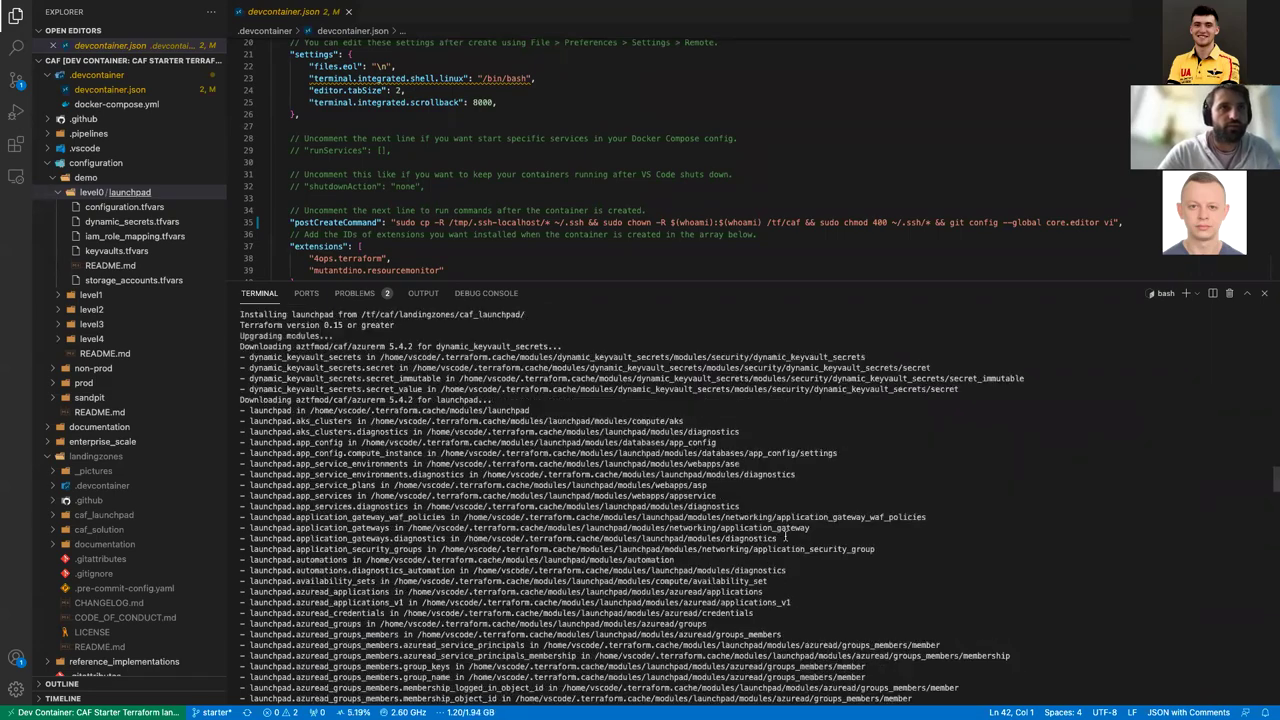
scroll(786, 537, up, 7)
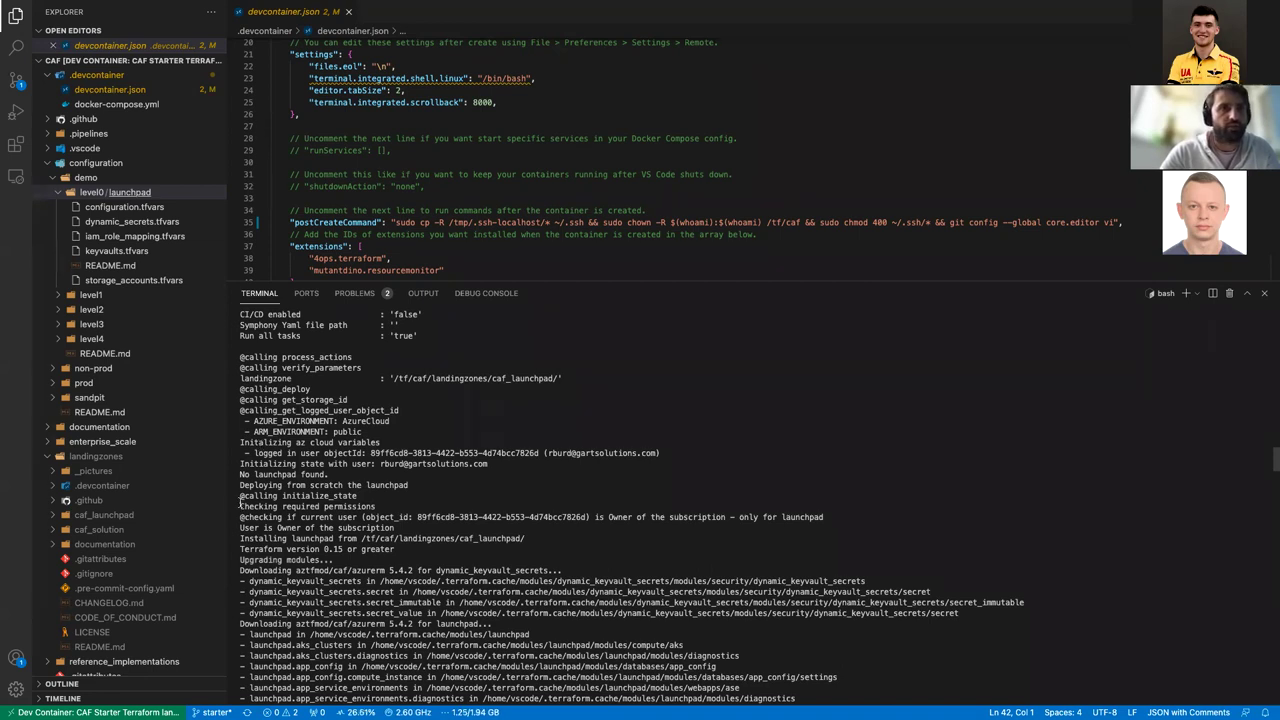
drag(241, 506, 412, 507)
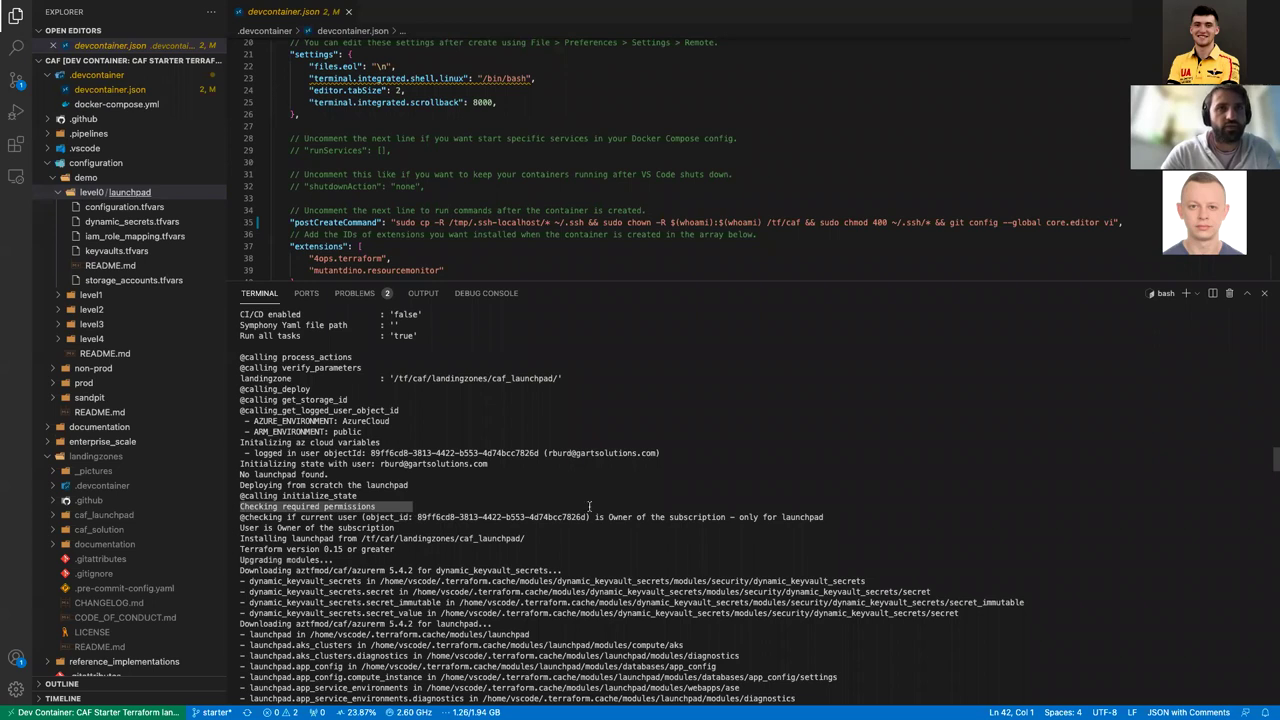
drag(590, 517, 840, 517)
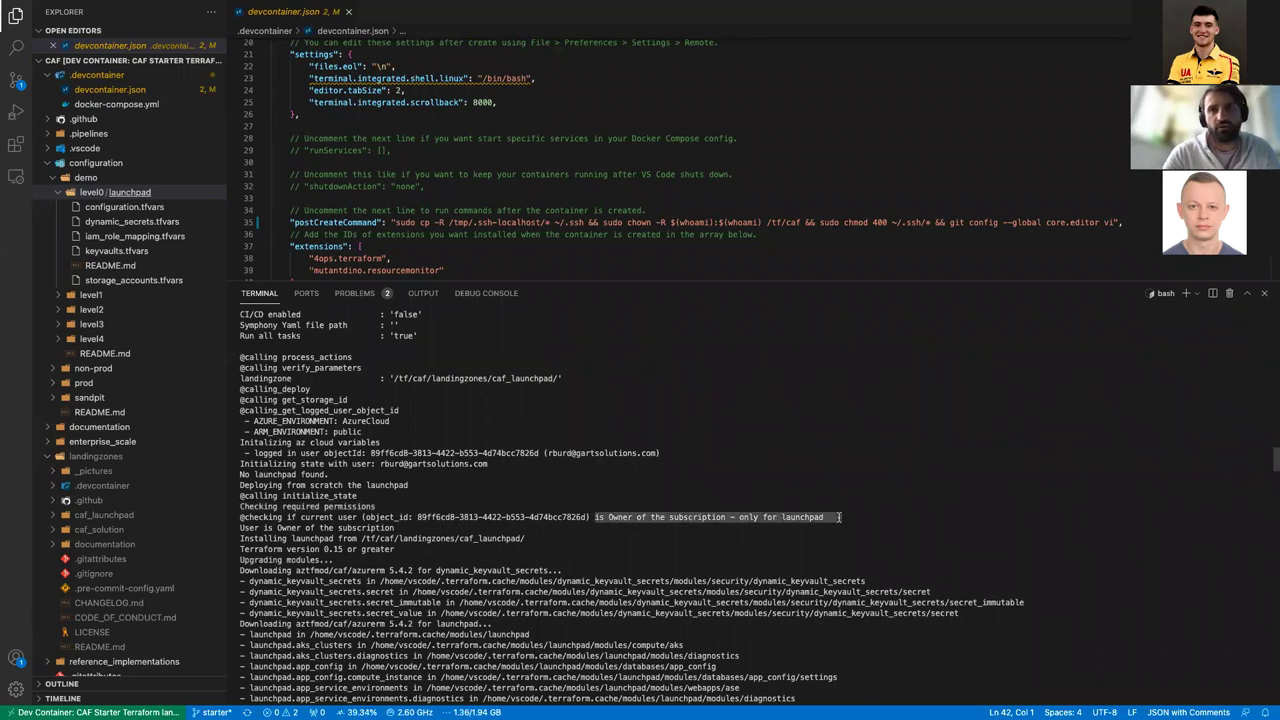
click(840, 517)
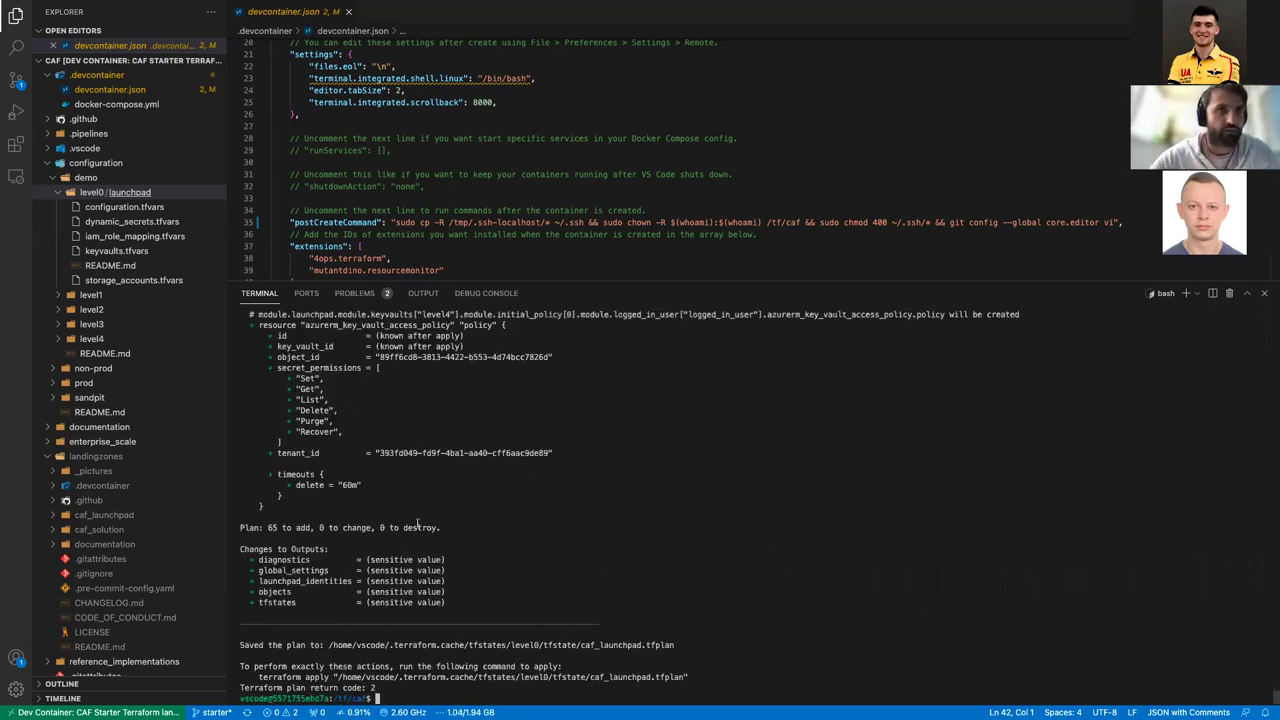
Step: Review the Plan summary line in the rover plan output
scroll(429, 442, up, 5)
scroll(429, 442, down, 5)
scroll(429, 442, up, 3)
scroll(320, 475, down, 3)
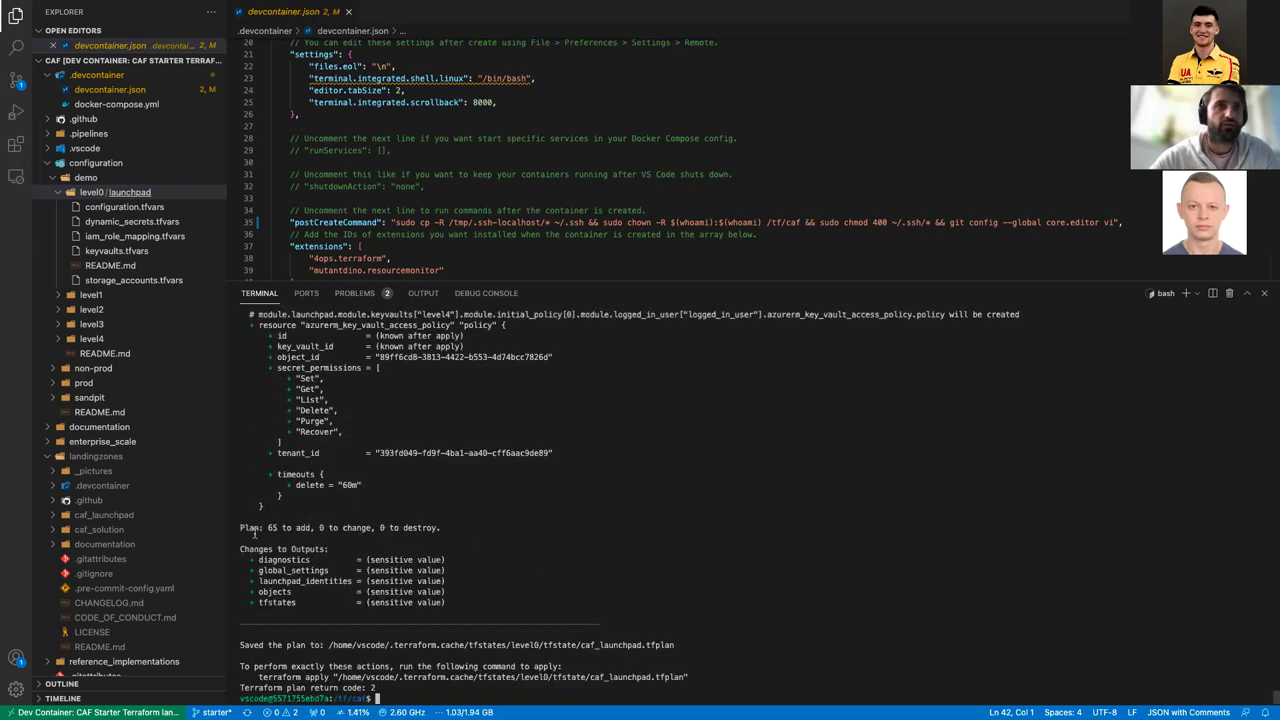
drag(268, 527, 480, 521)
click(480, 519)
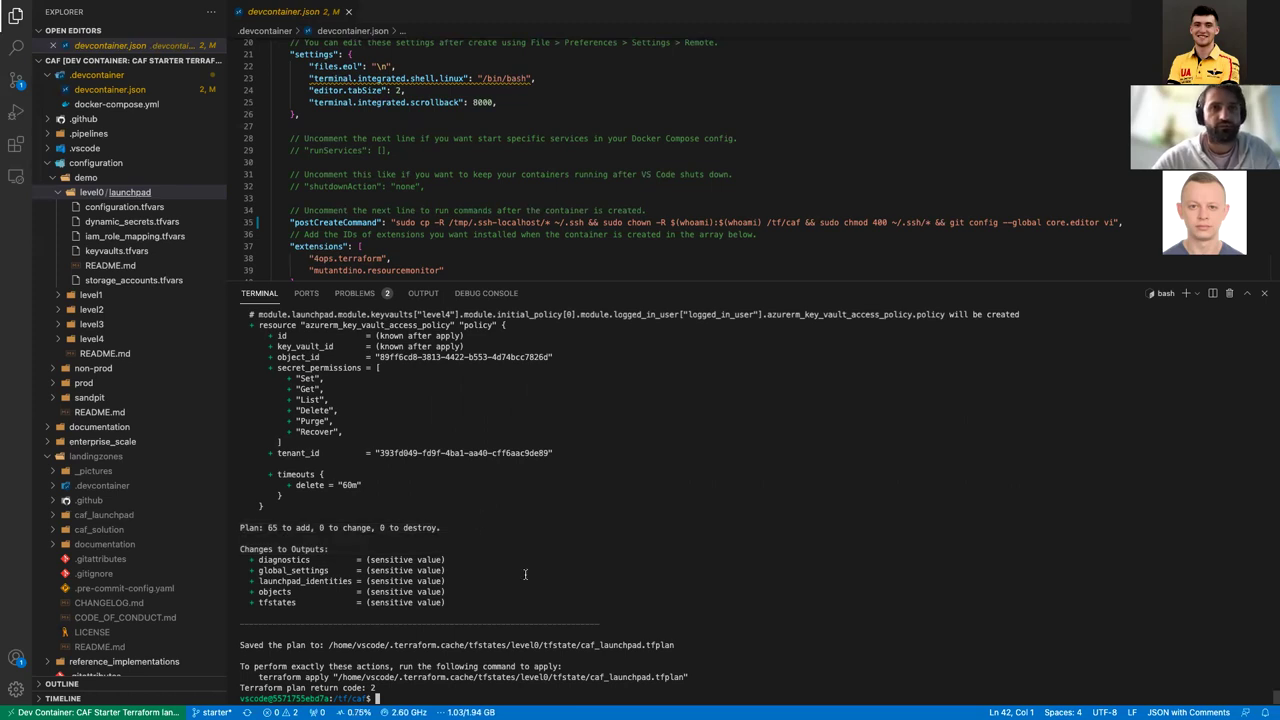
Step: Rerun the rover command with -a apply instead of plan, then switch to the browser
key(Up)
key(BackSpace)
key(BackSpace)
key(BackSpace)
key(BackSpace)
text(apl)
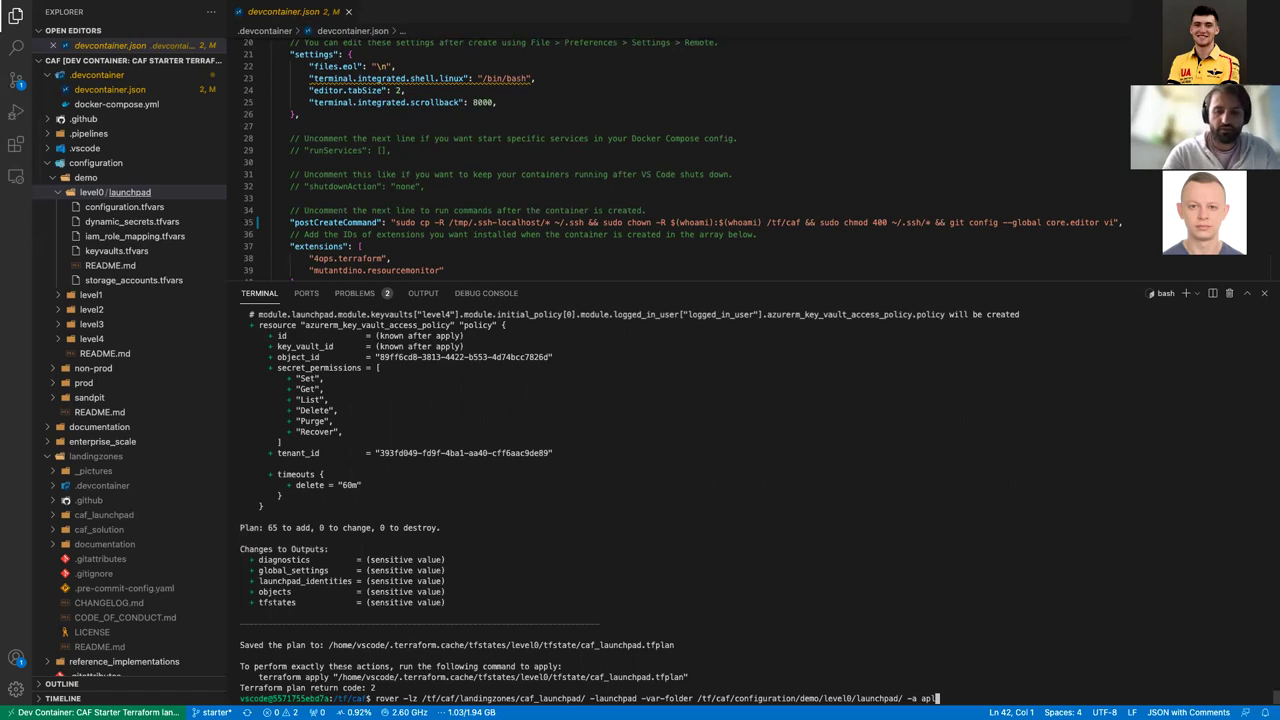
key(BackSpace)
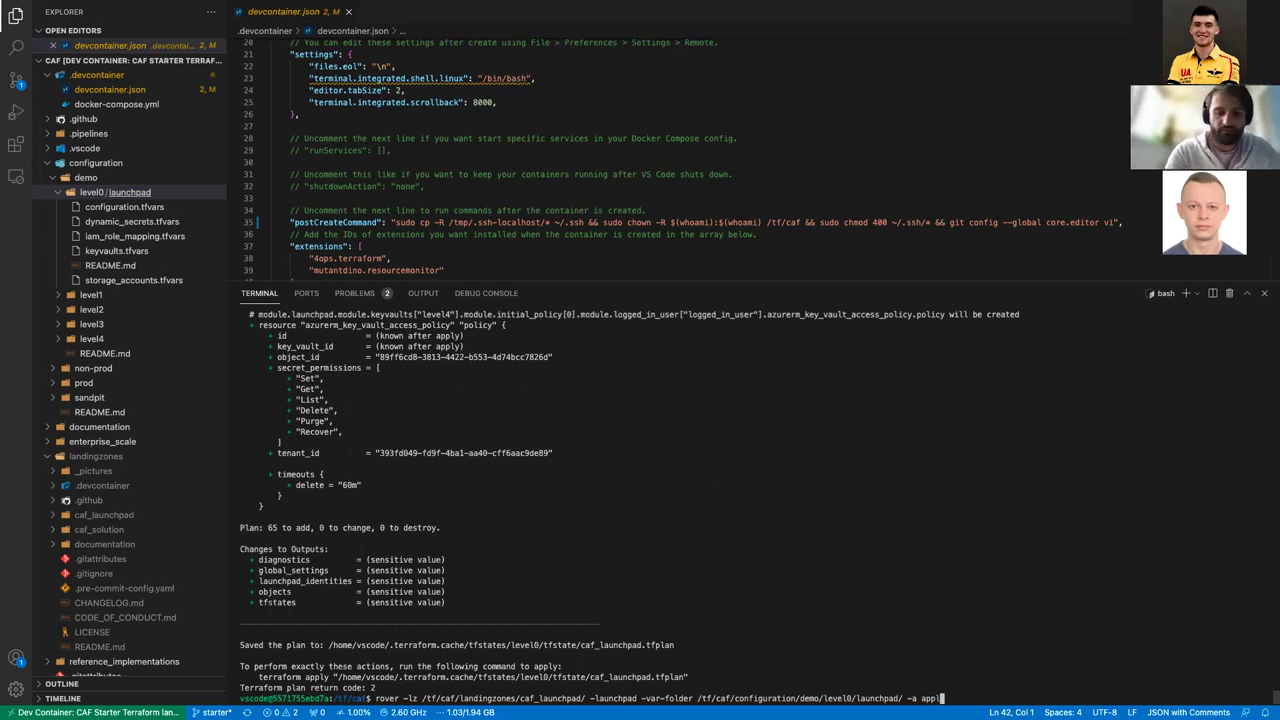
key(Return)
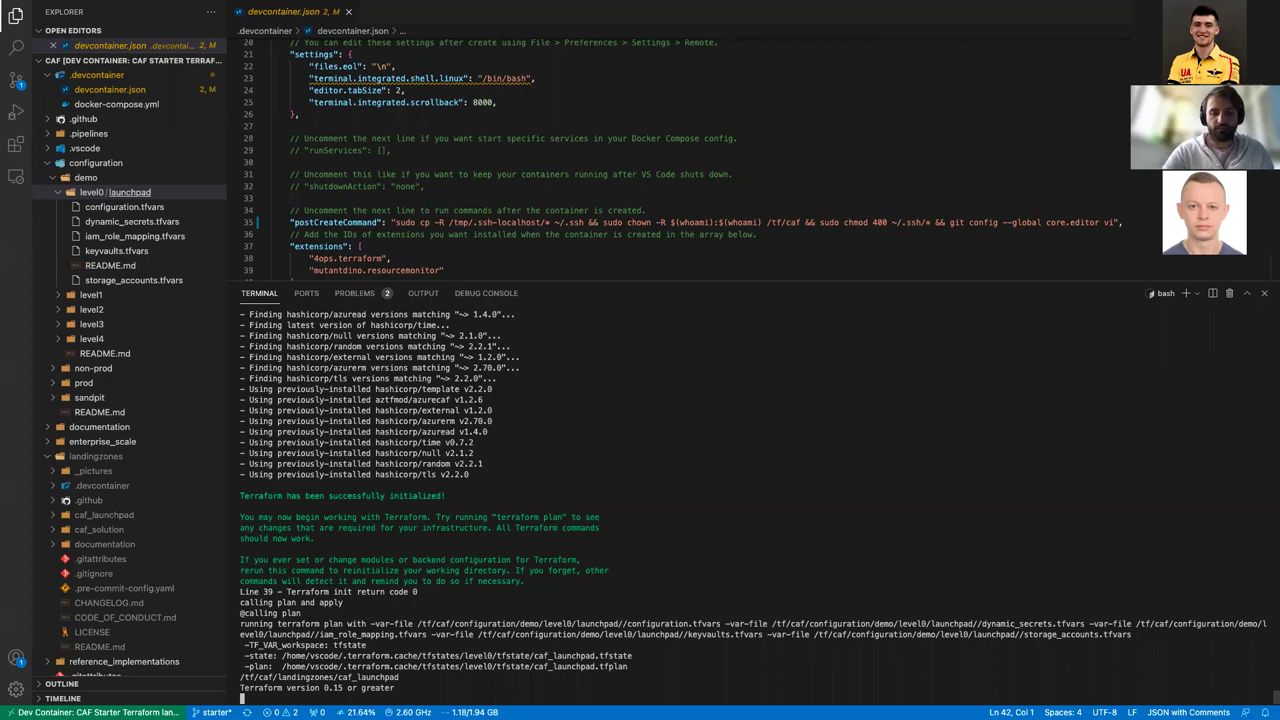
key(ctrl+Right)
click(628, 37)
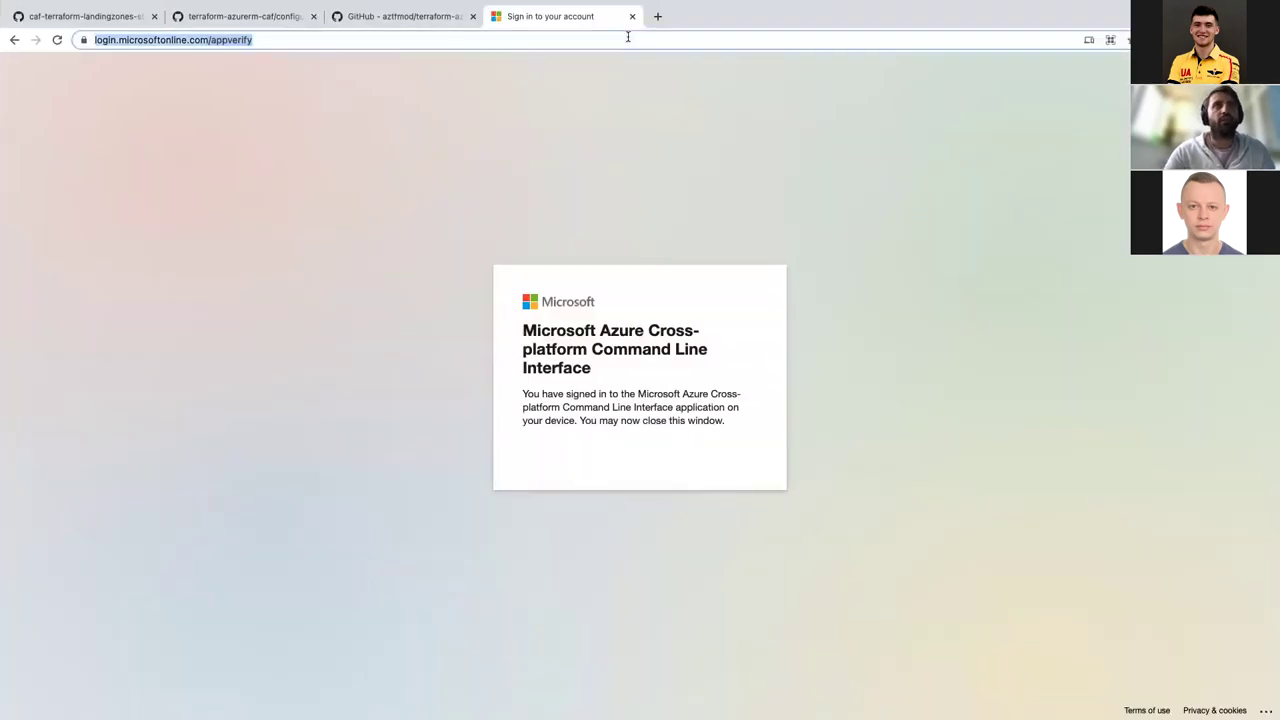
Step: Open portal.azure.com, list the nomad subscription's resource groups, then return to VS Code
text(porta)
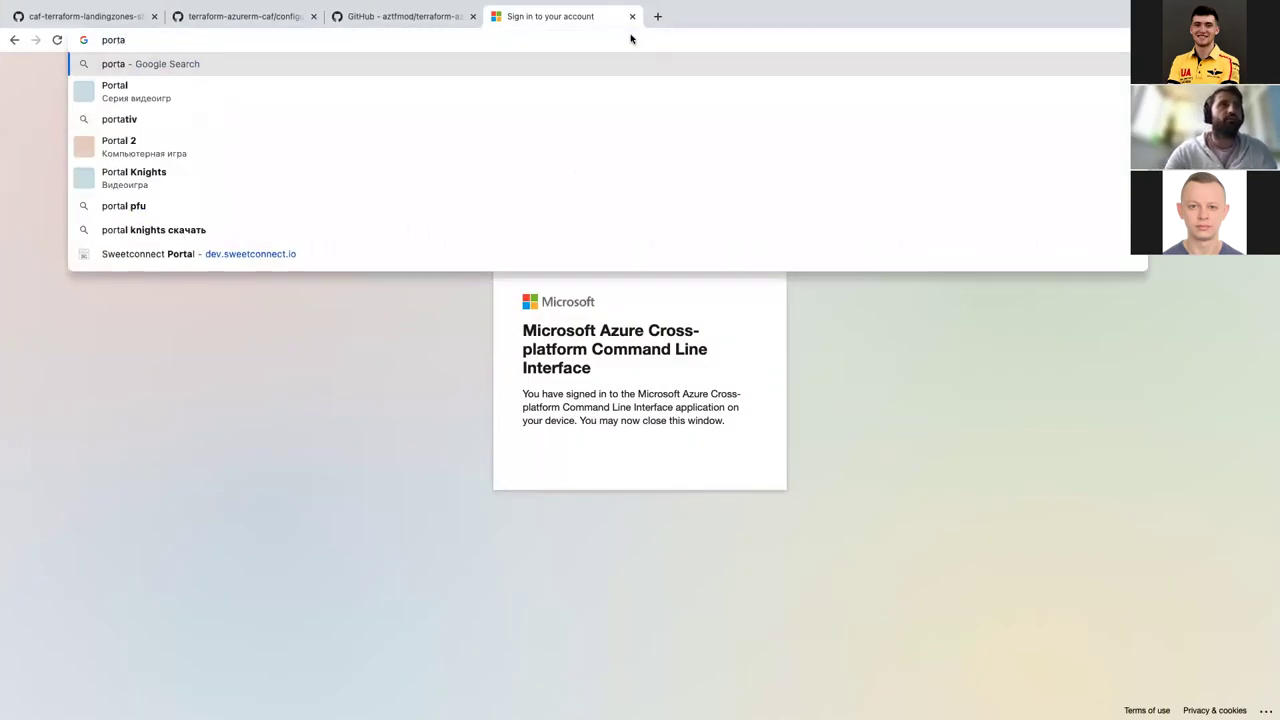
text(l.)
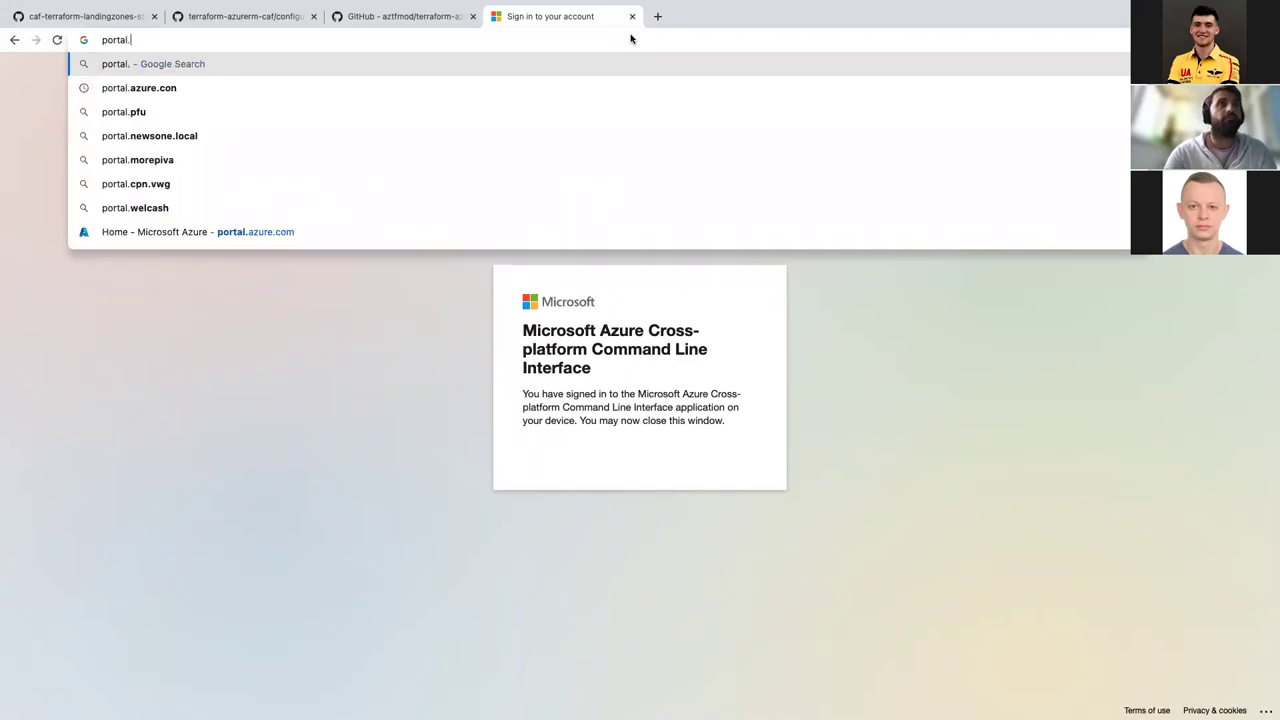
text(azure.com)
key(Return)
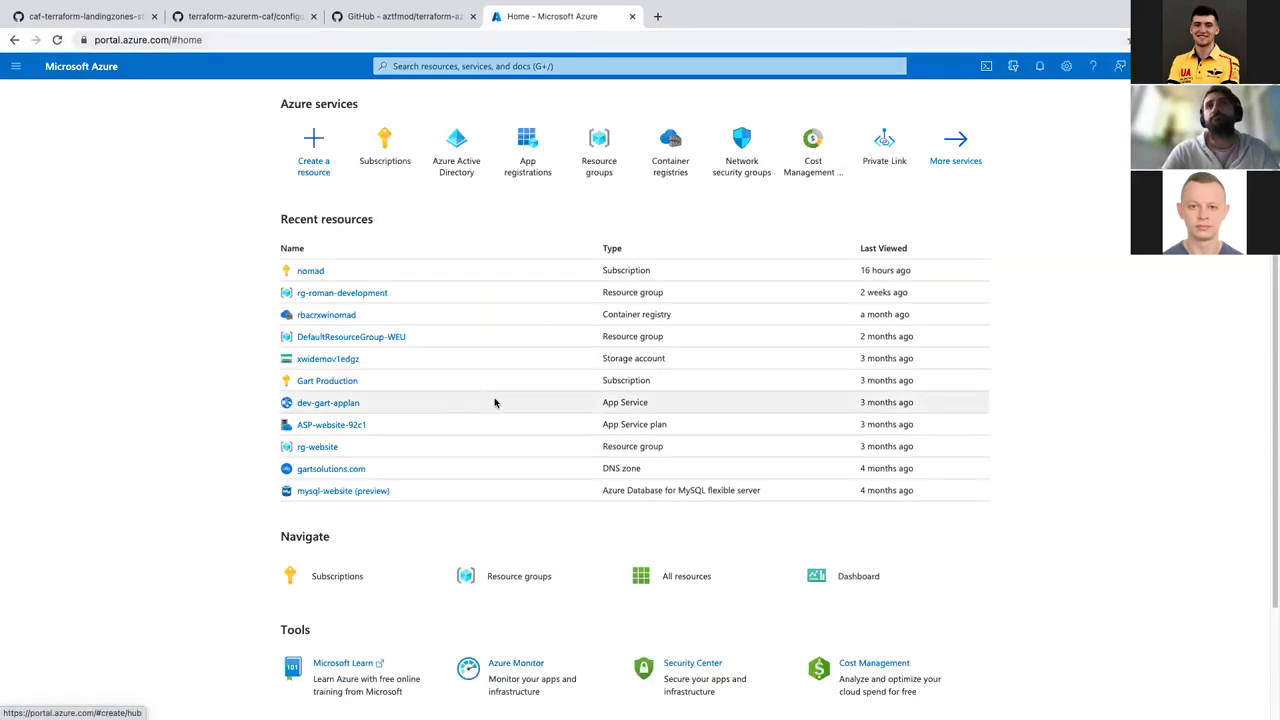
click(380, 157)
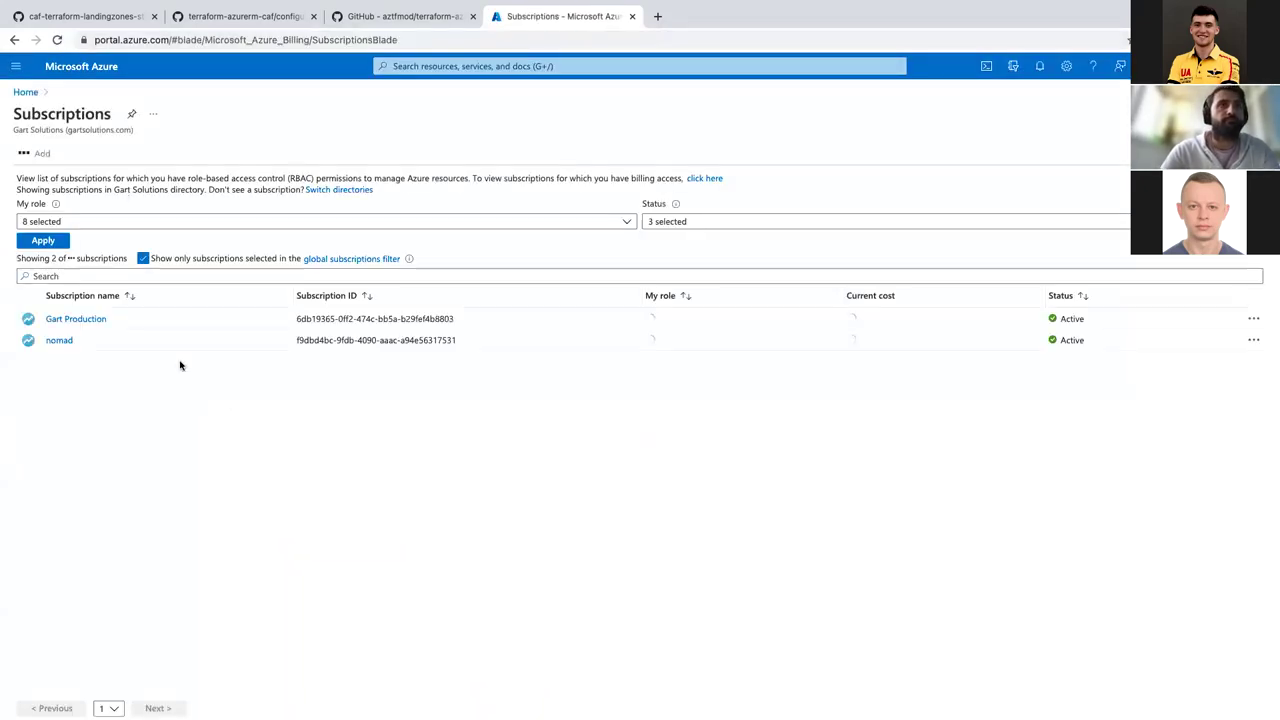
click(57, 341)
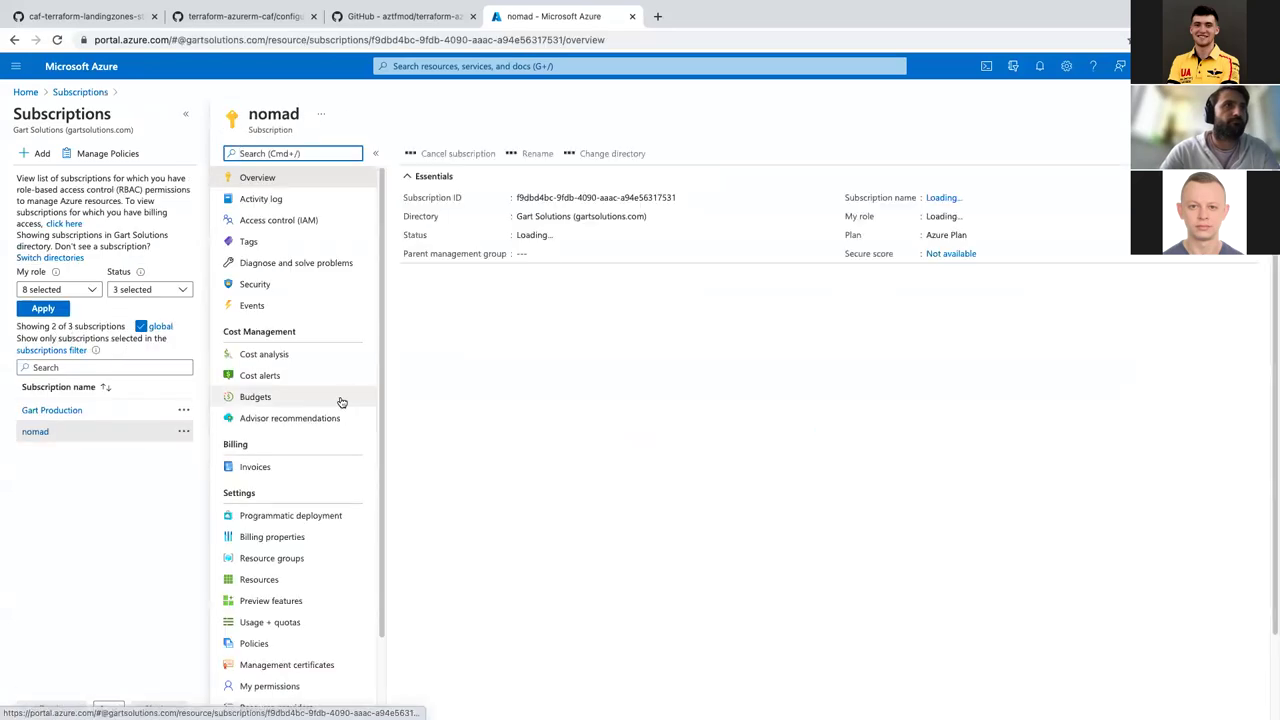
click(275, 557)
click(576, 516)
key(ctrl+Left)
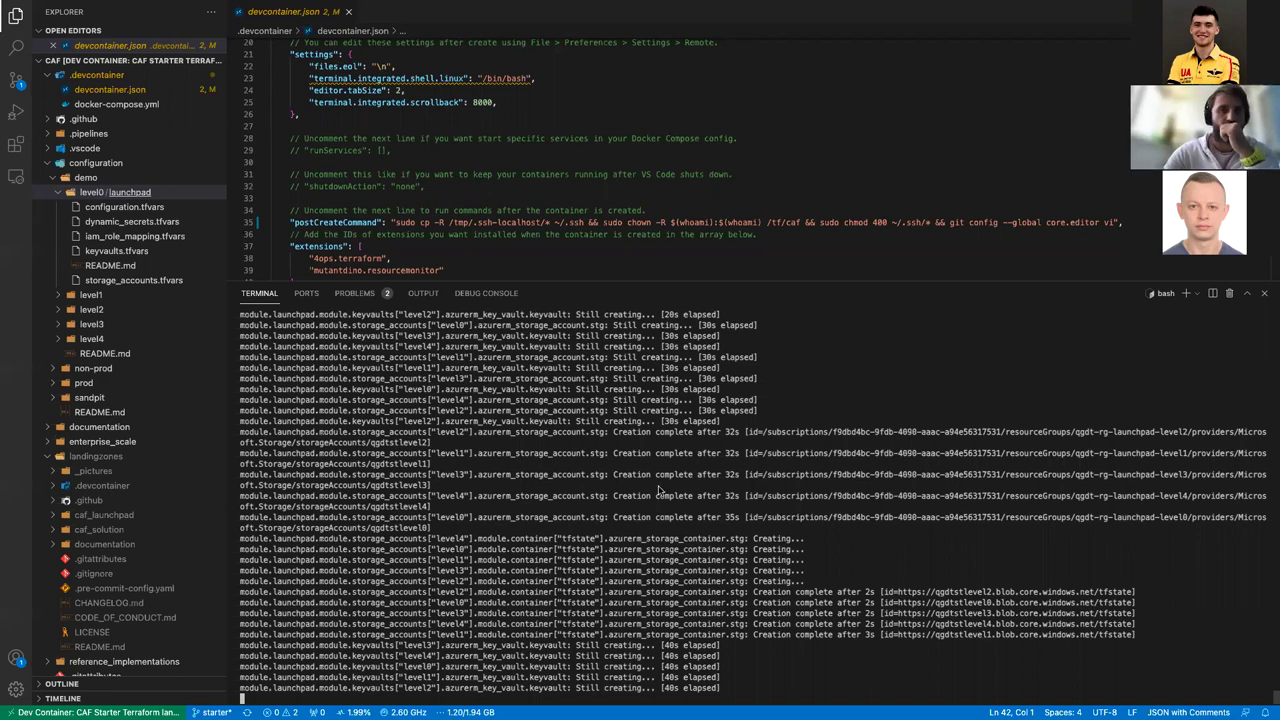
Step: Switch to the browser's Azure Resource groups page for the nomad subscription
key(ctrl+Right)
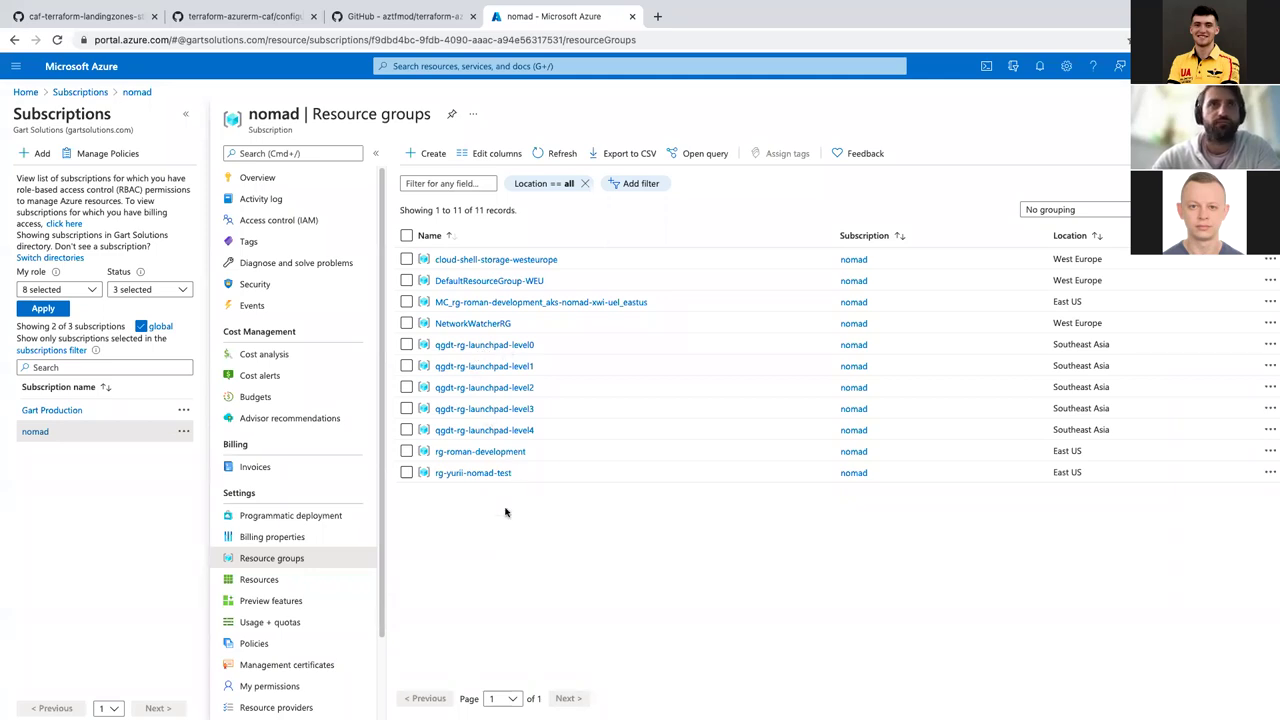
Step: Open qgdt-rg-launchpad-level0, check qgdtstlevel0's empty tfstate container, then return to the group
click(500, 344)
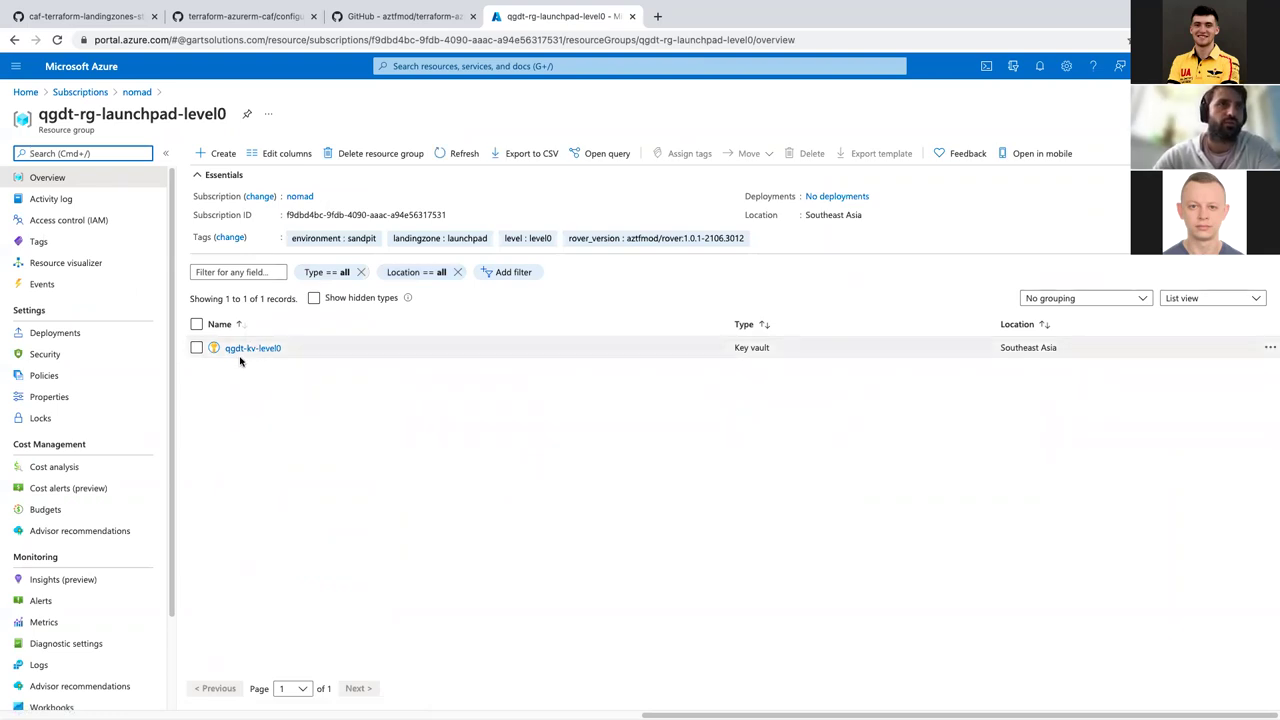
click(458, 152)
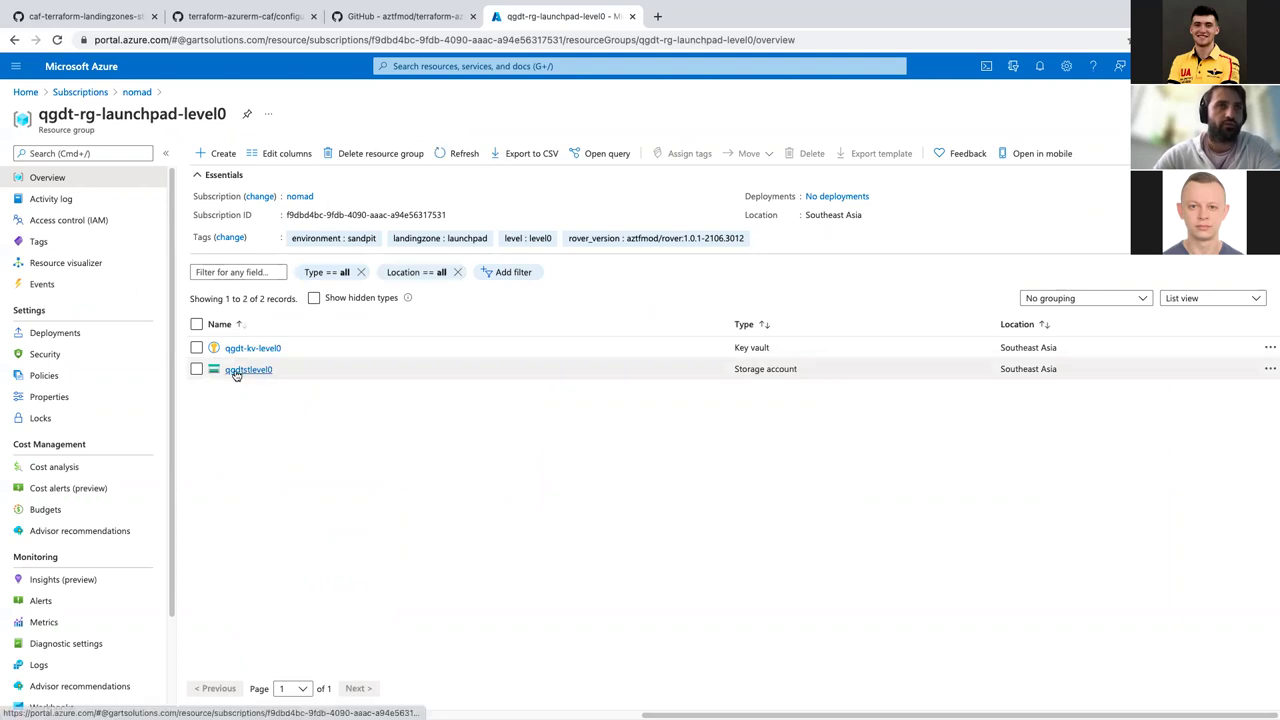
click(242, 371)
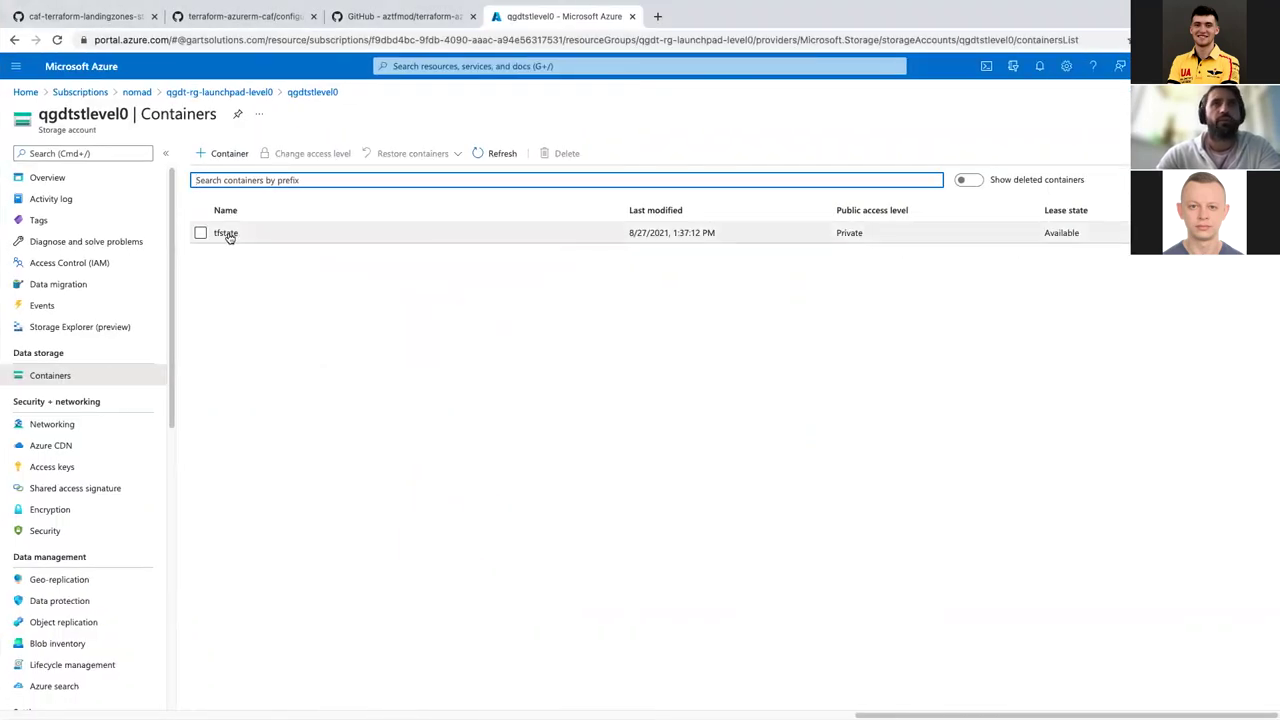
click(226, 233)
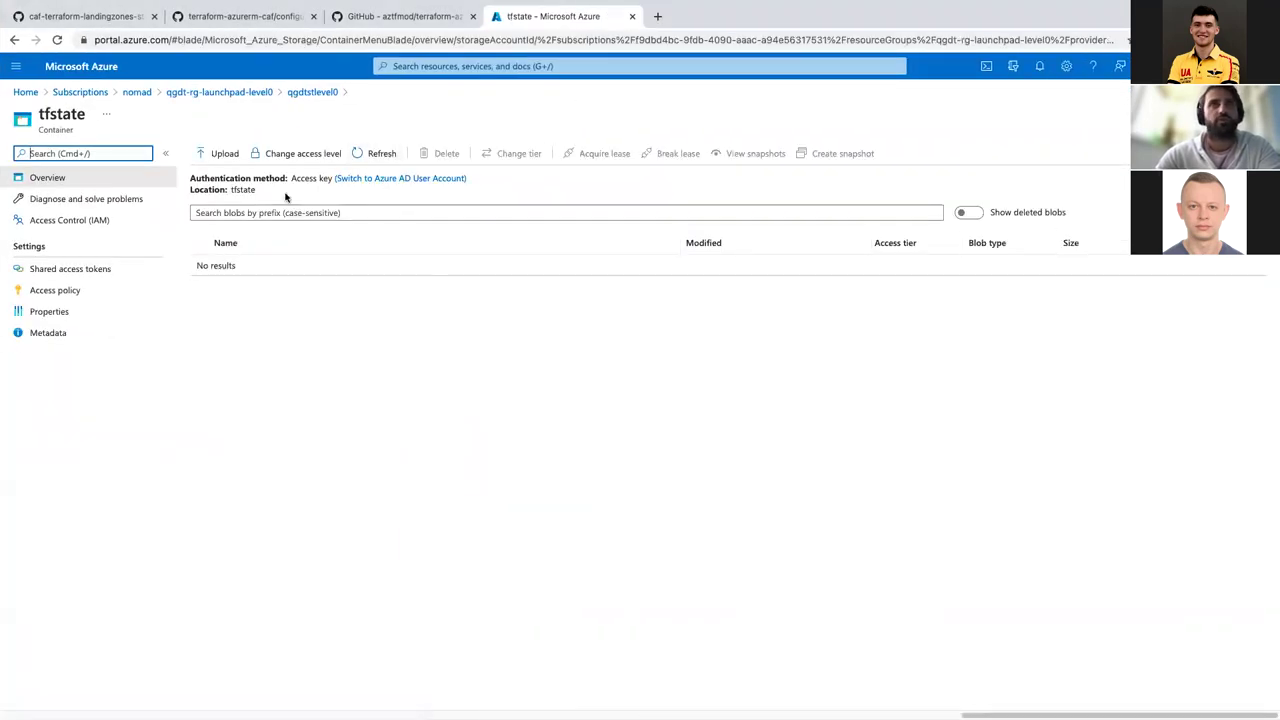
click(232, 92)
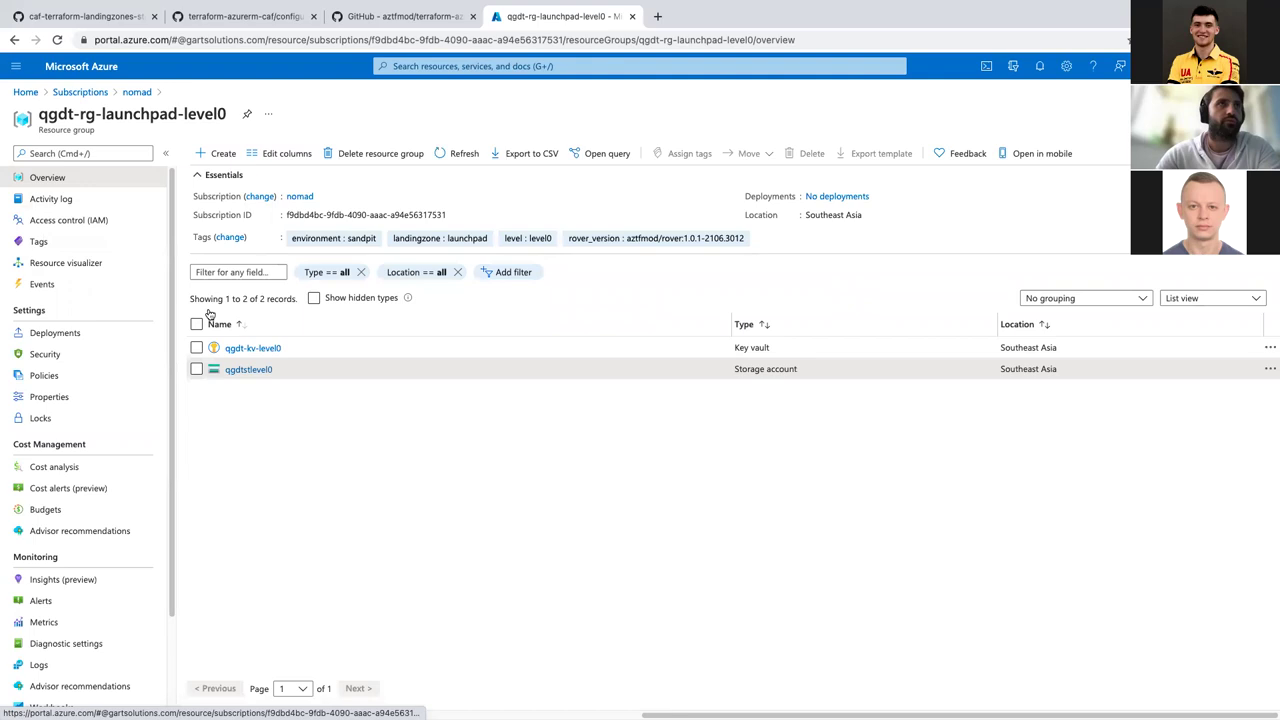
Step: View the role assignments under Access control (IAM) for qgdt-rg-launchpad-level0
click(54, 220)
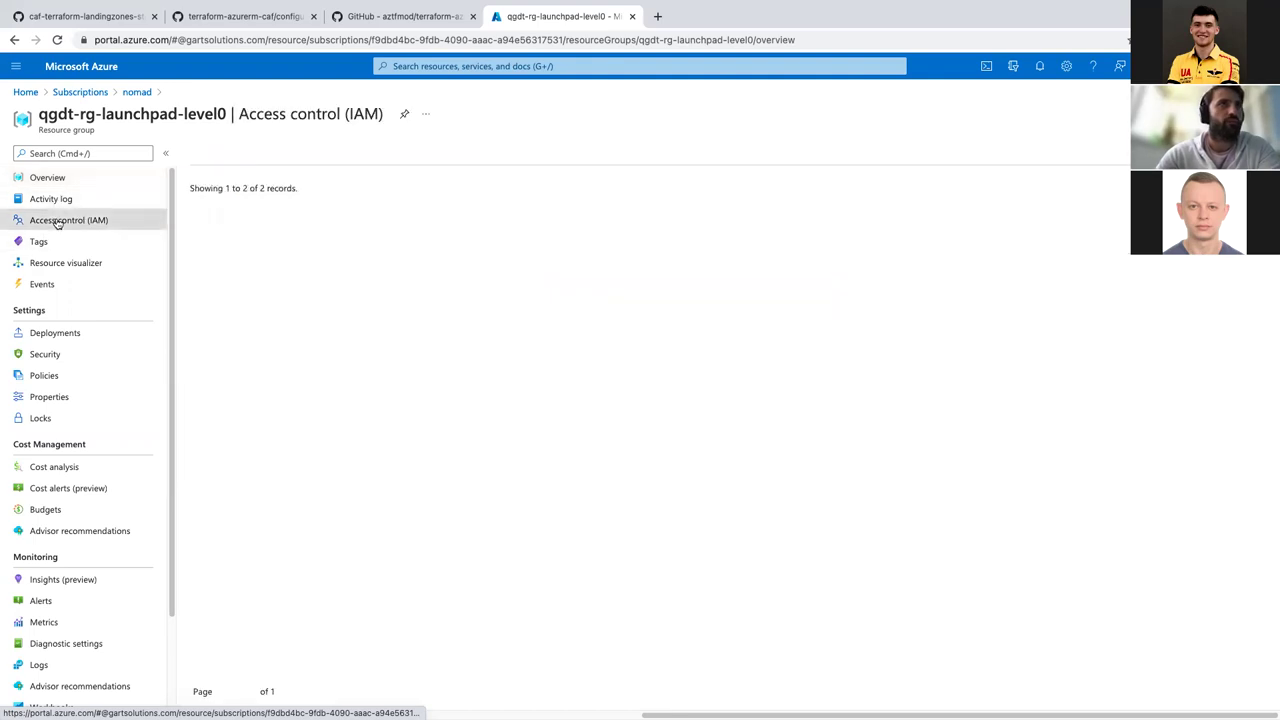
click(286, 188)
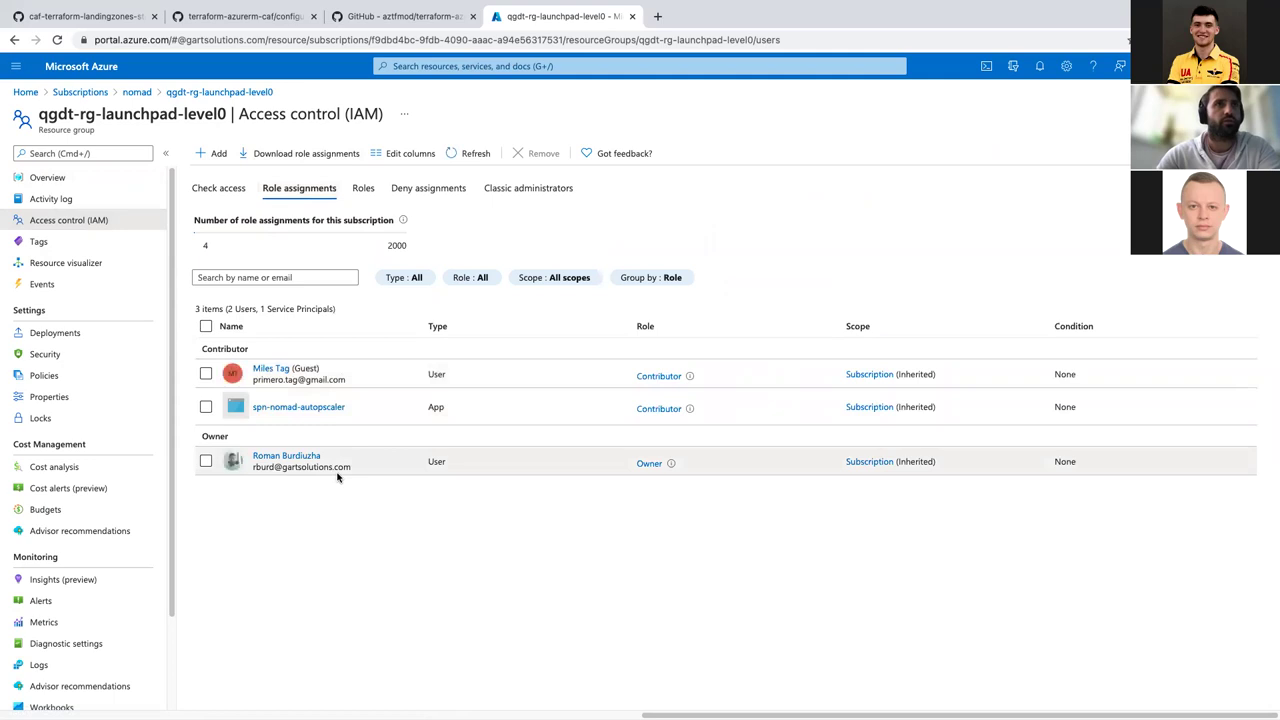
scroll(337, 477, left, 10)
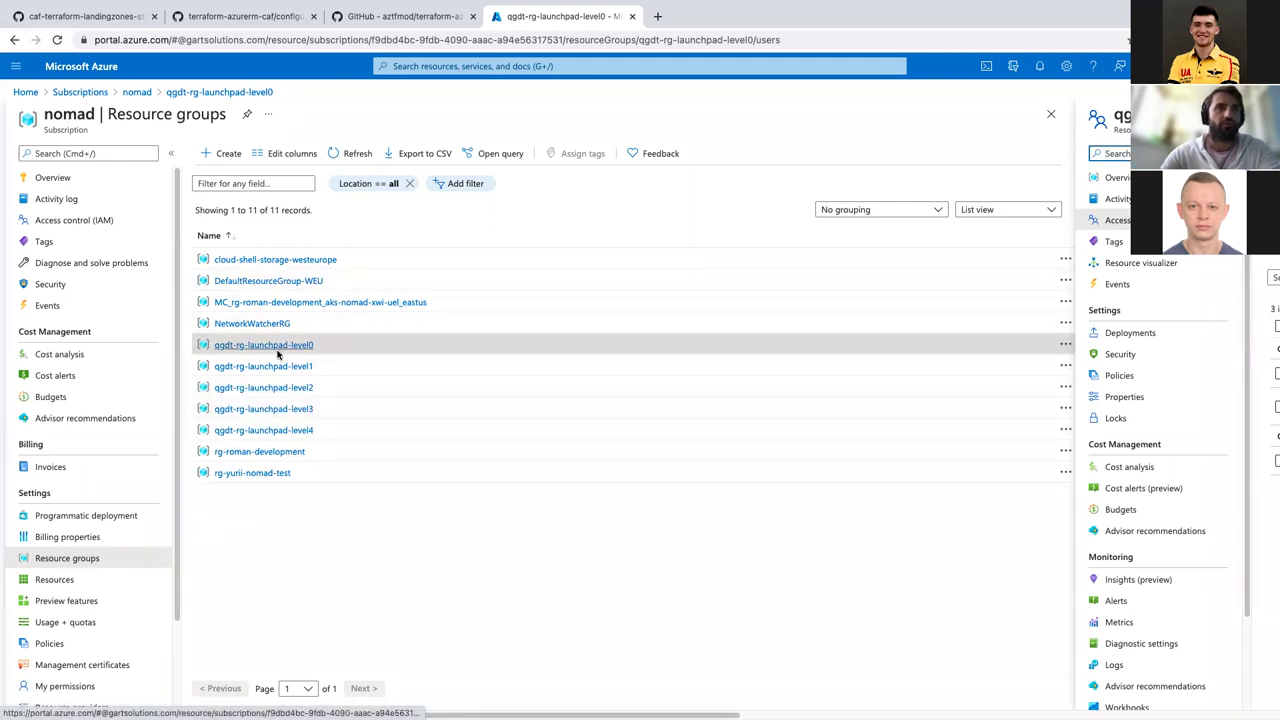
Step: Refresh the level0 group overview, open qgdtstlevel0, then switch back to VS Code
click(283, 345)
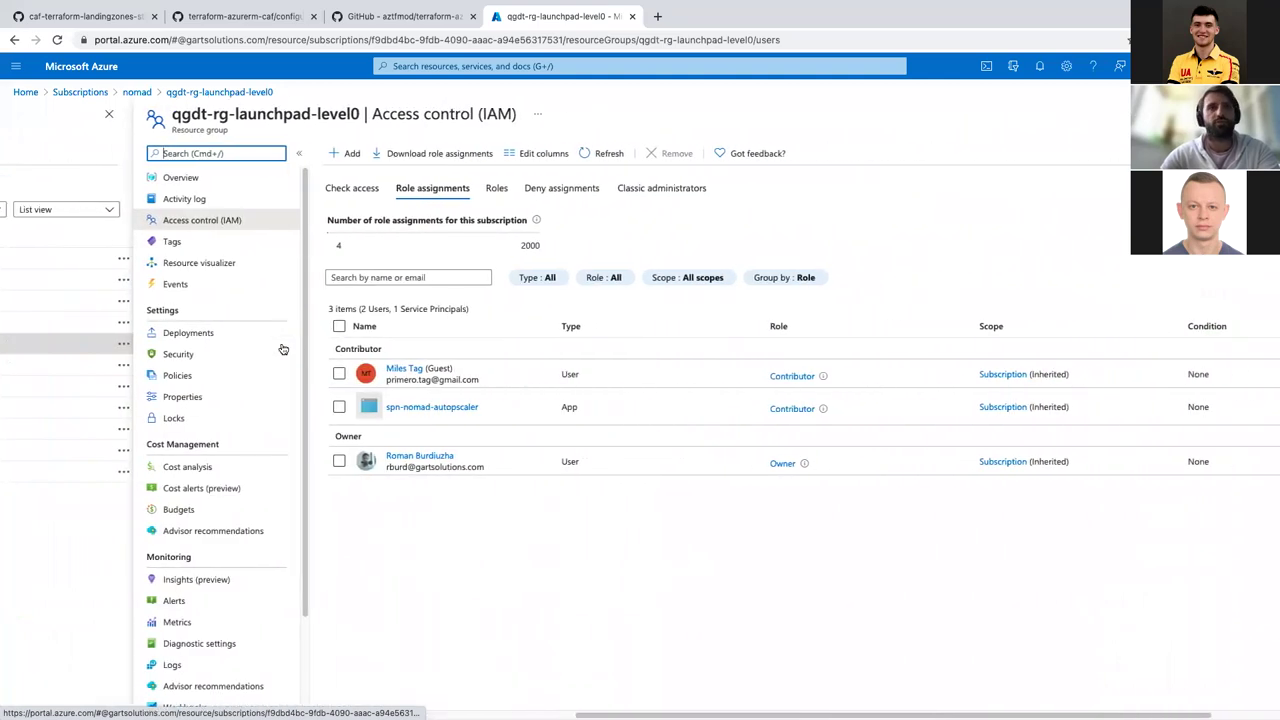
click(150, 180)
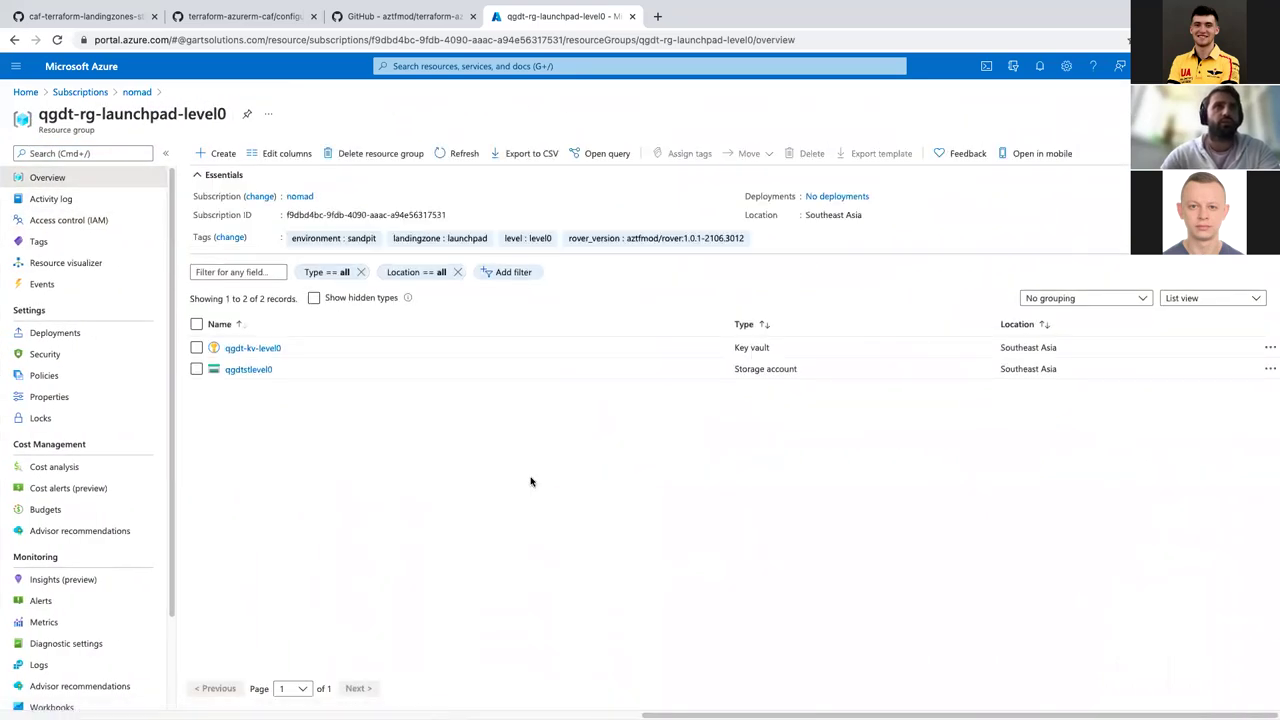
click(464, 154)
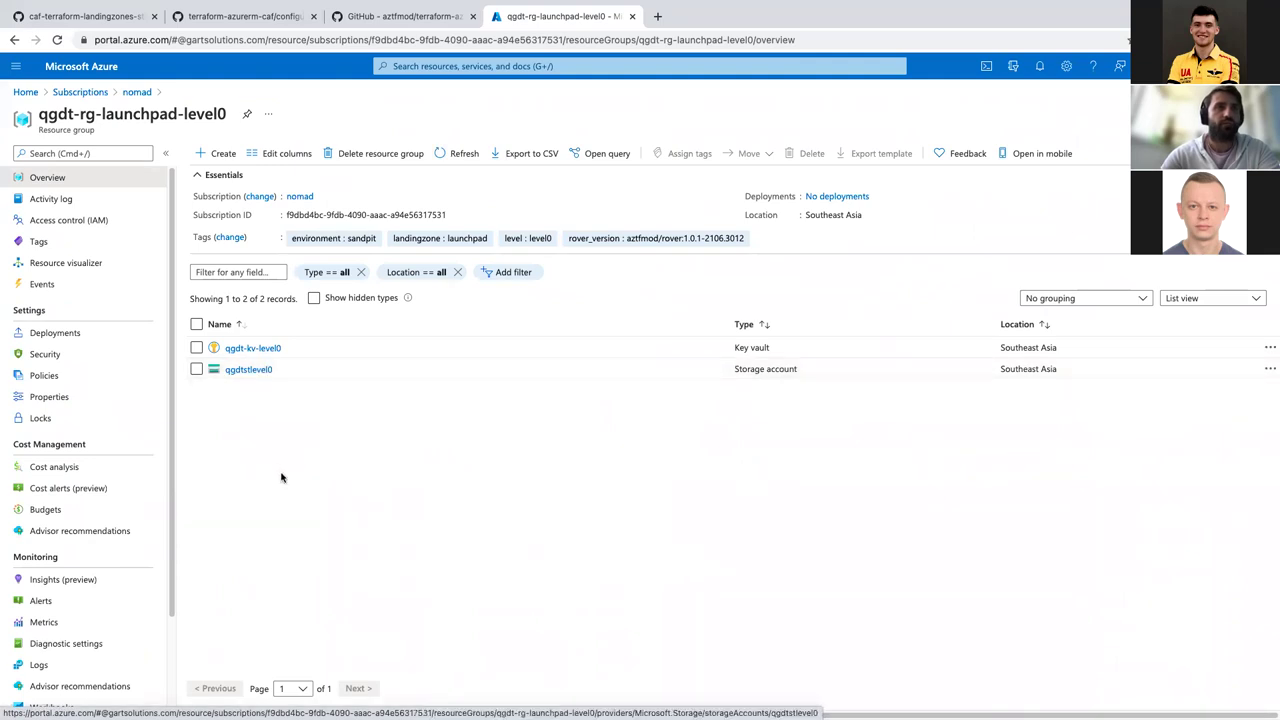
click(236, 369)
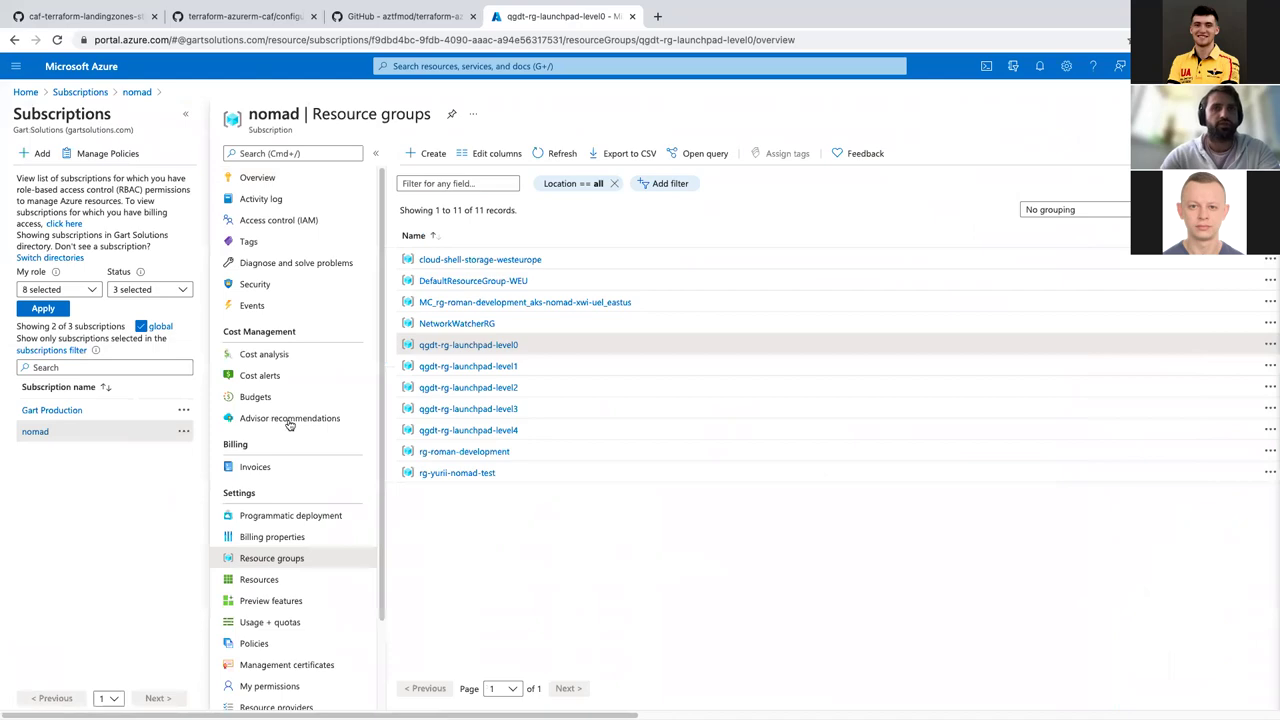
key(ctrl+Left)
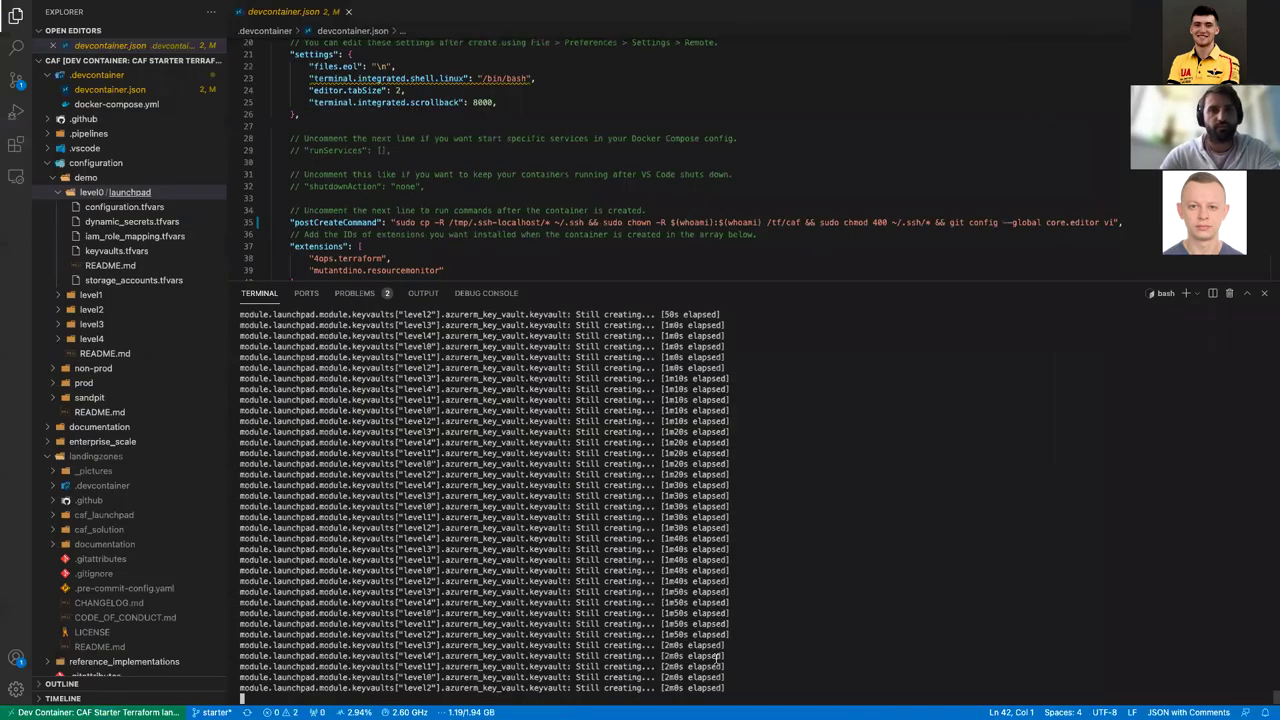
Step: Check qgdt-rg-launchpad-level1's key vault and storage account, then return to VS Code
key(ctrl+Right)
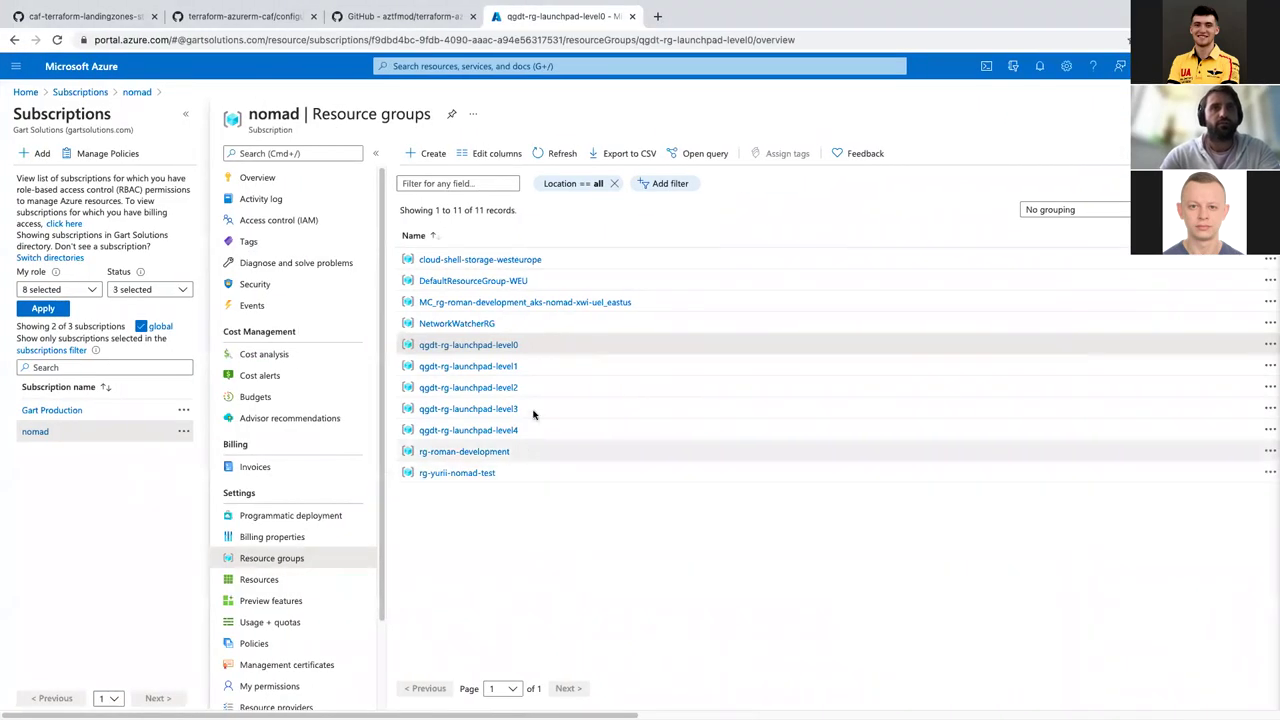
click(503, 367)
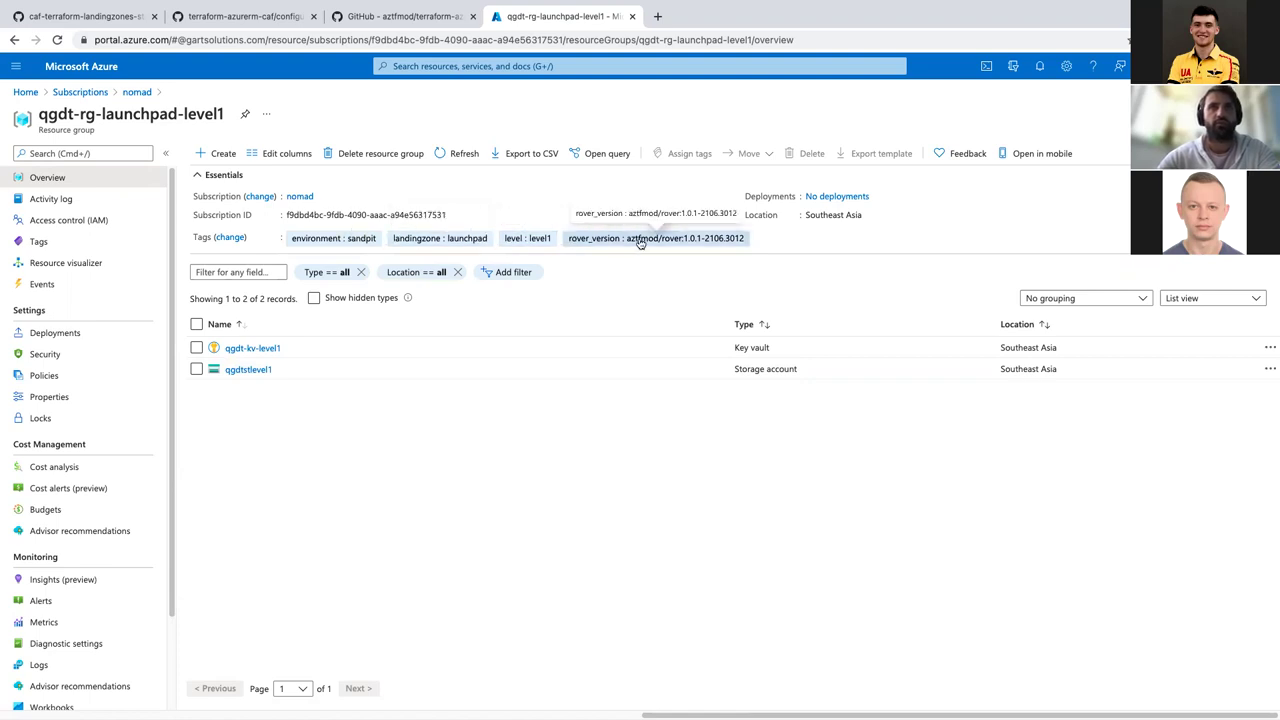
key(ctrl+Left)
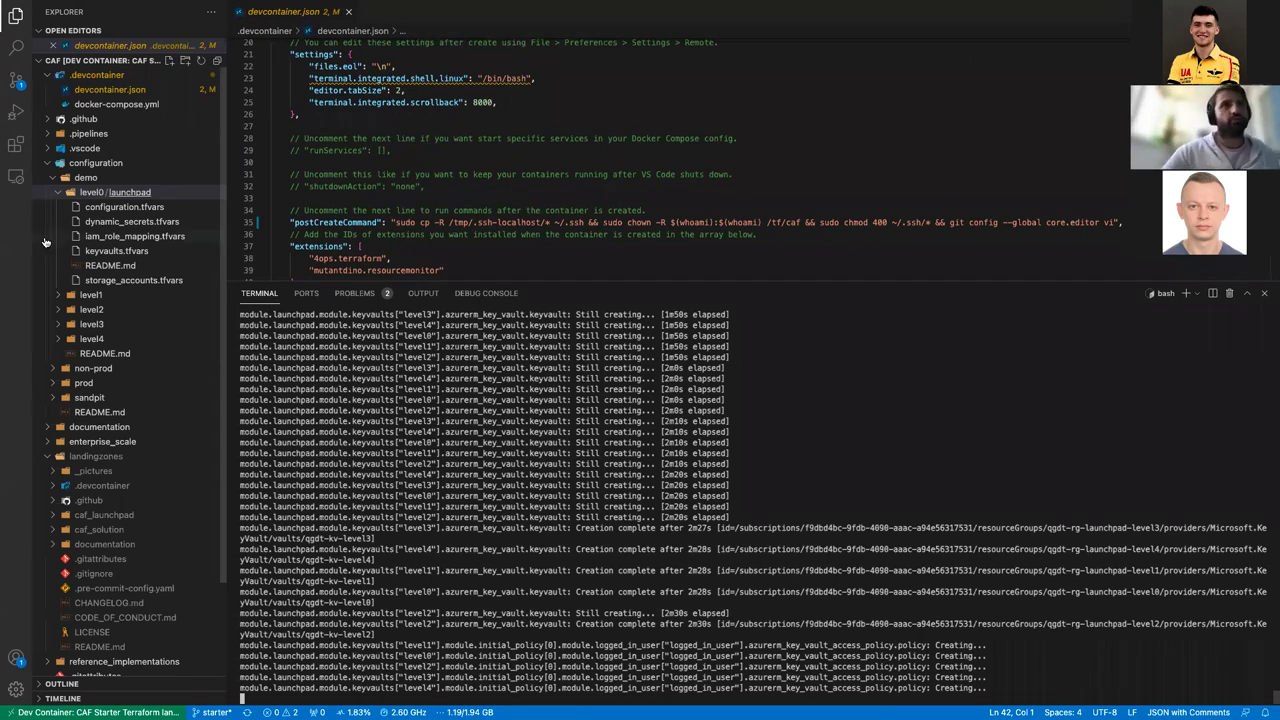
Step: Collapse level0 and open demo/level1's landingzone.tfvars
click(60, 194)
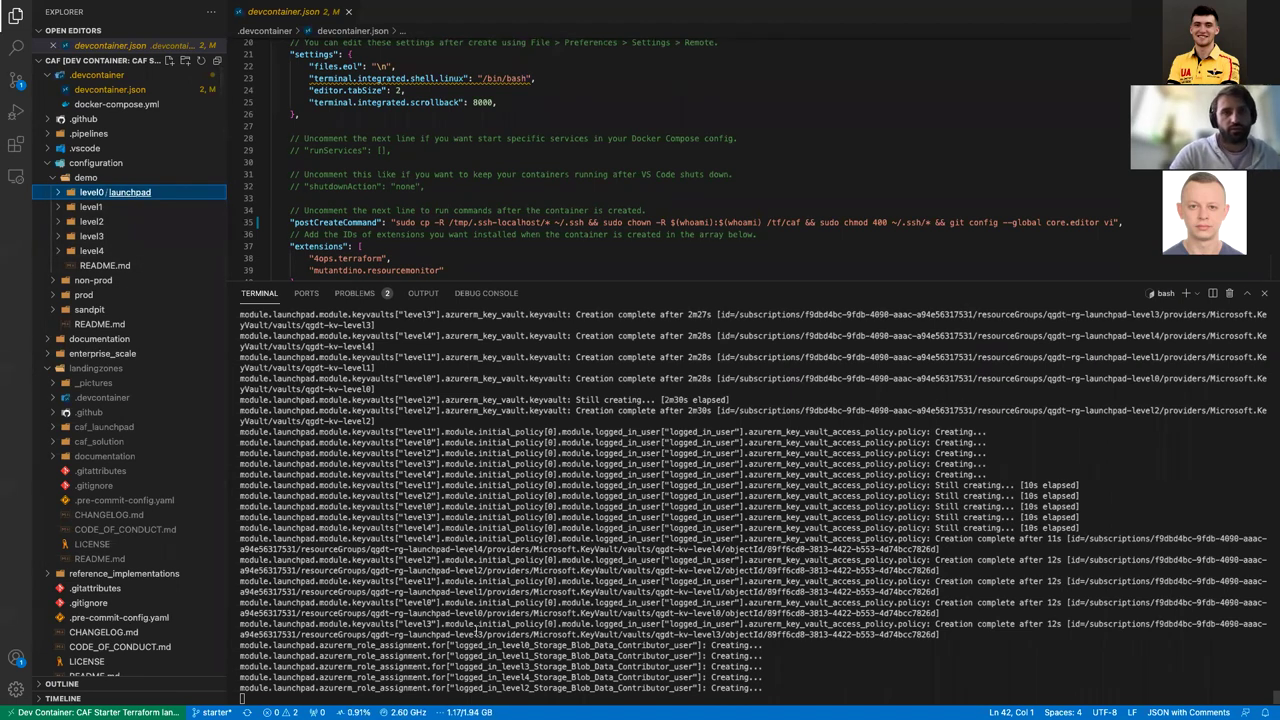
drag(342, 656, 492, 656)
click(711, 656)
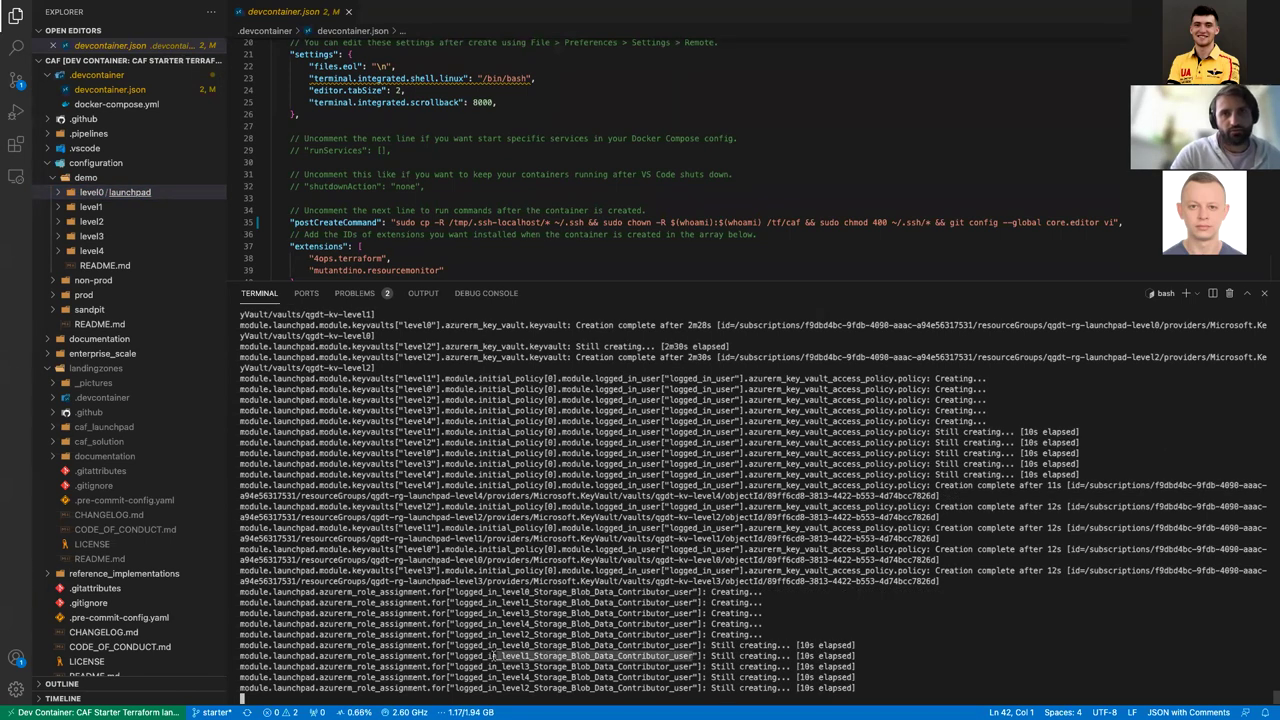
click(492, 657)
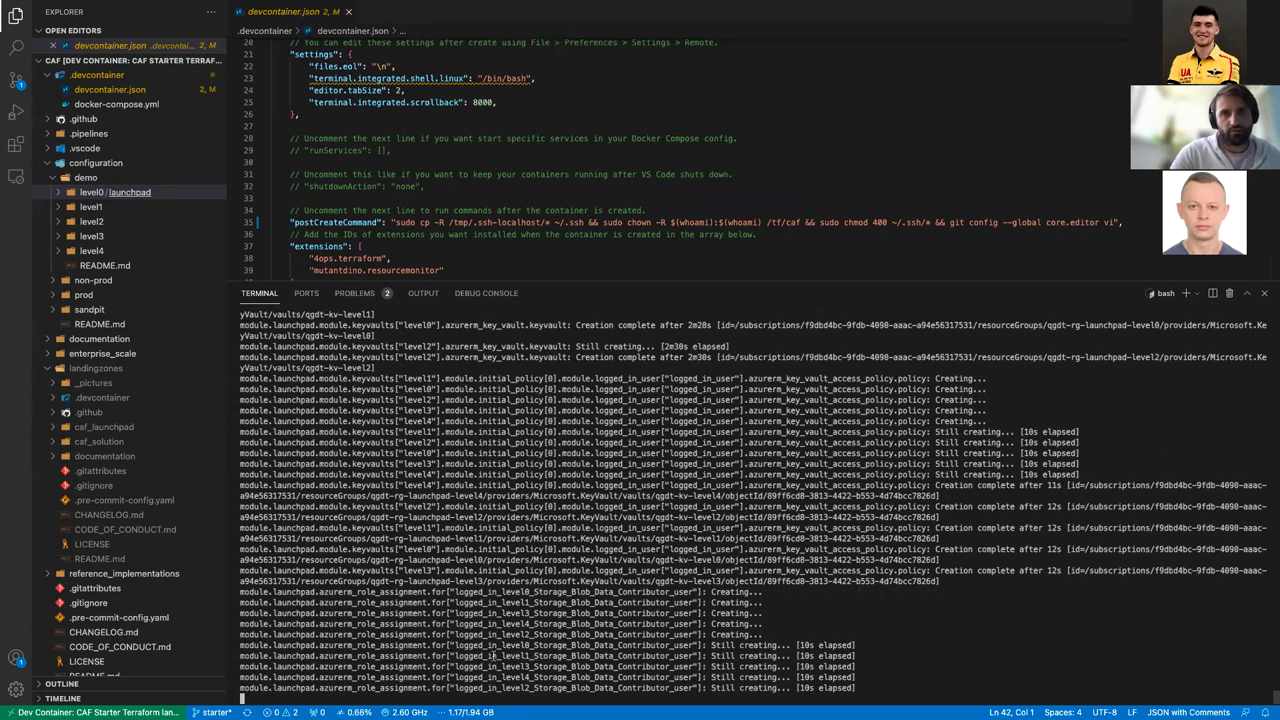
click(58, 208)
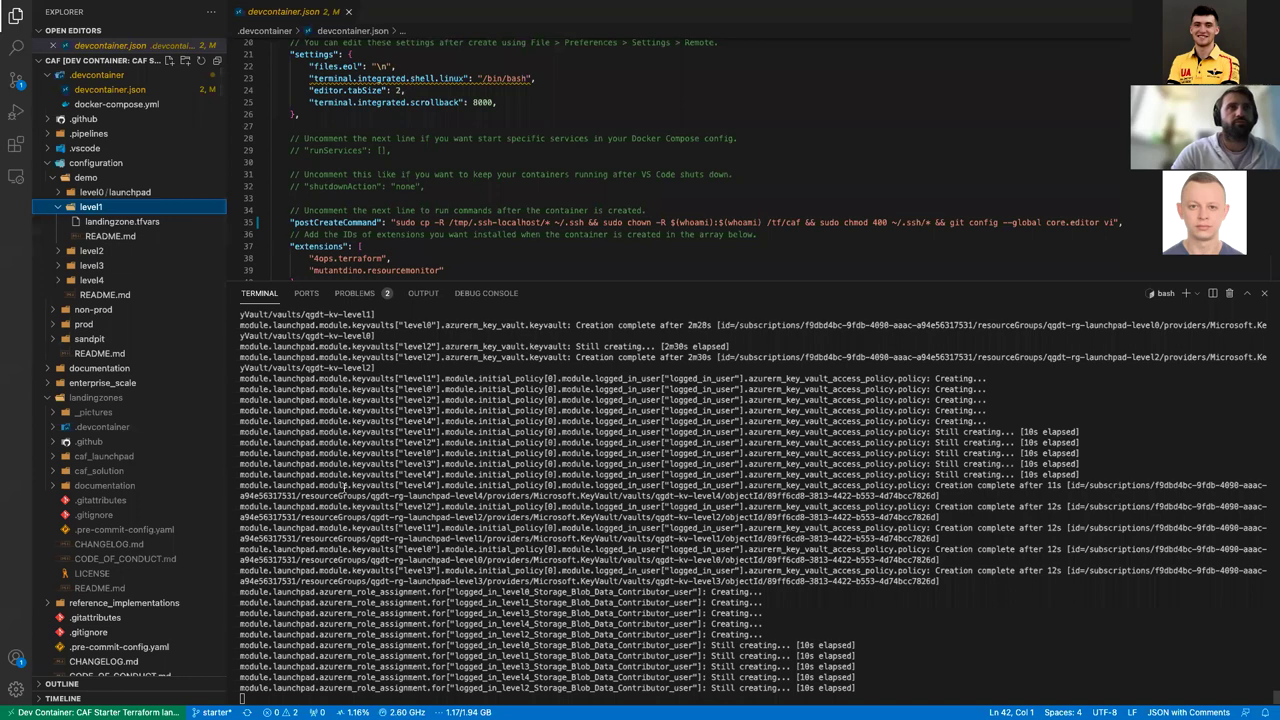
click(148, 221)
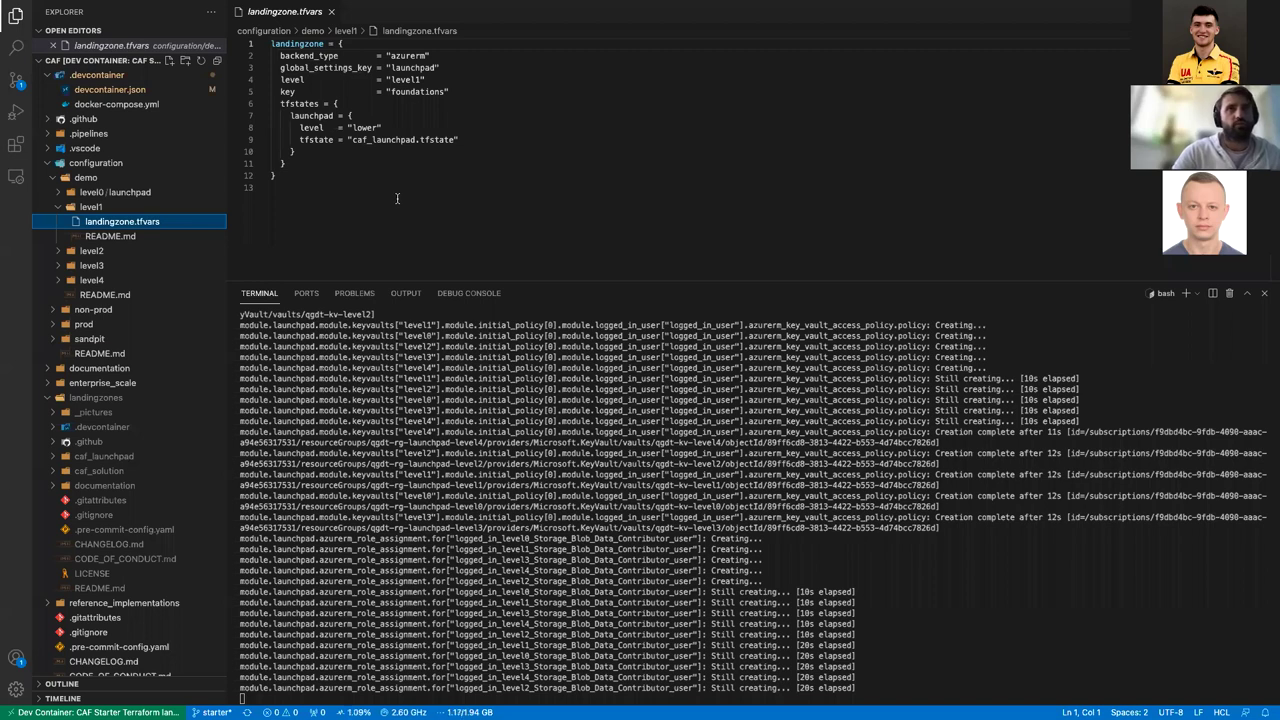
click(329, 191)
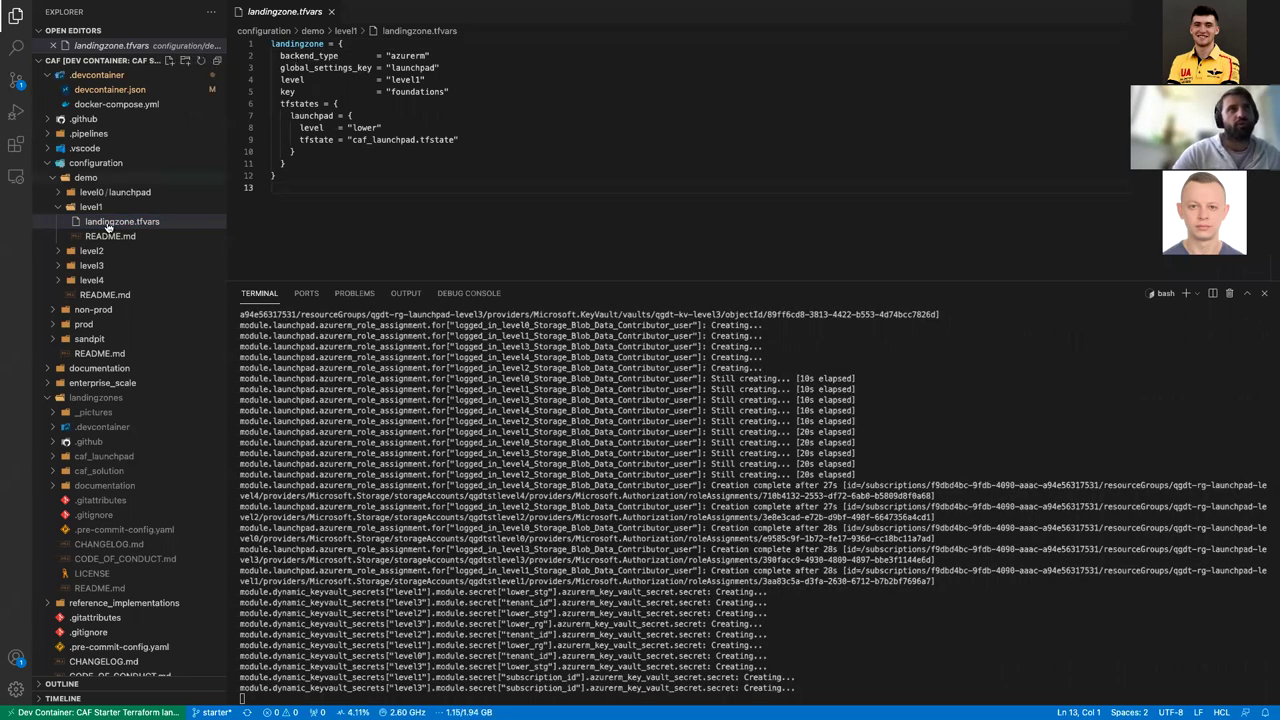
Step: Open level2/networking/hub's landingzone.tfvars and network_security_group_definition.tfvars, enlarging the editor
click(58, 208)
click(67, 223)
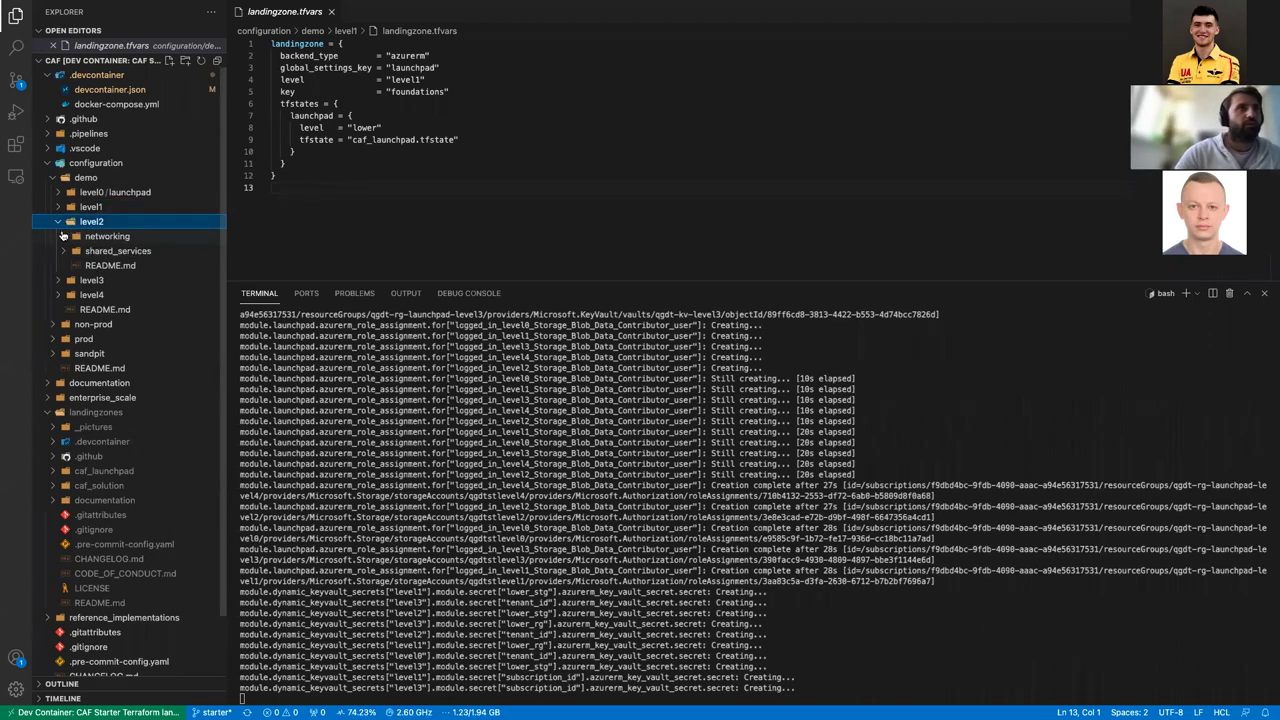
click(67, 238)
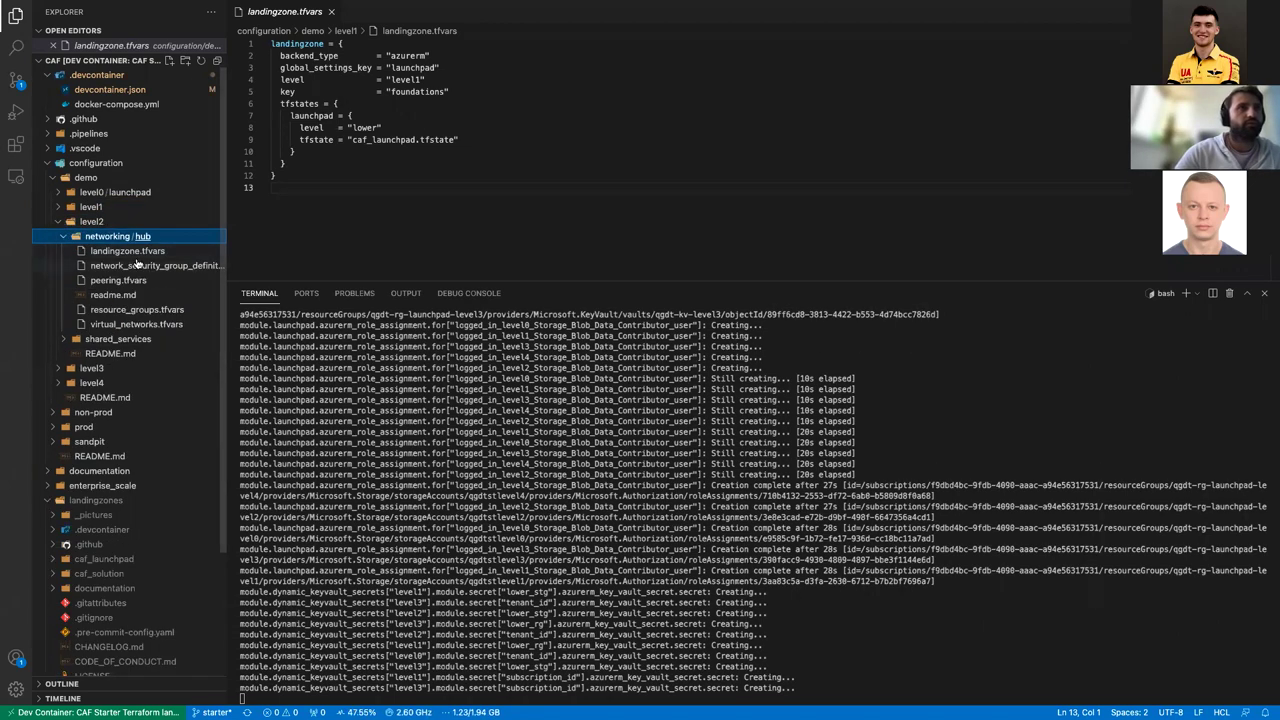
click(143, 252)
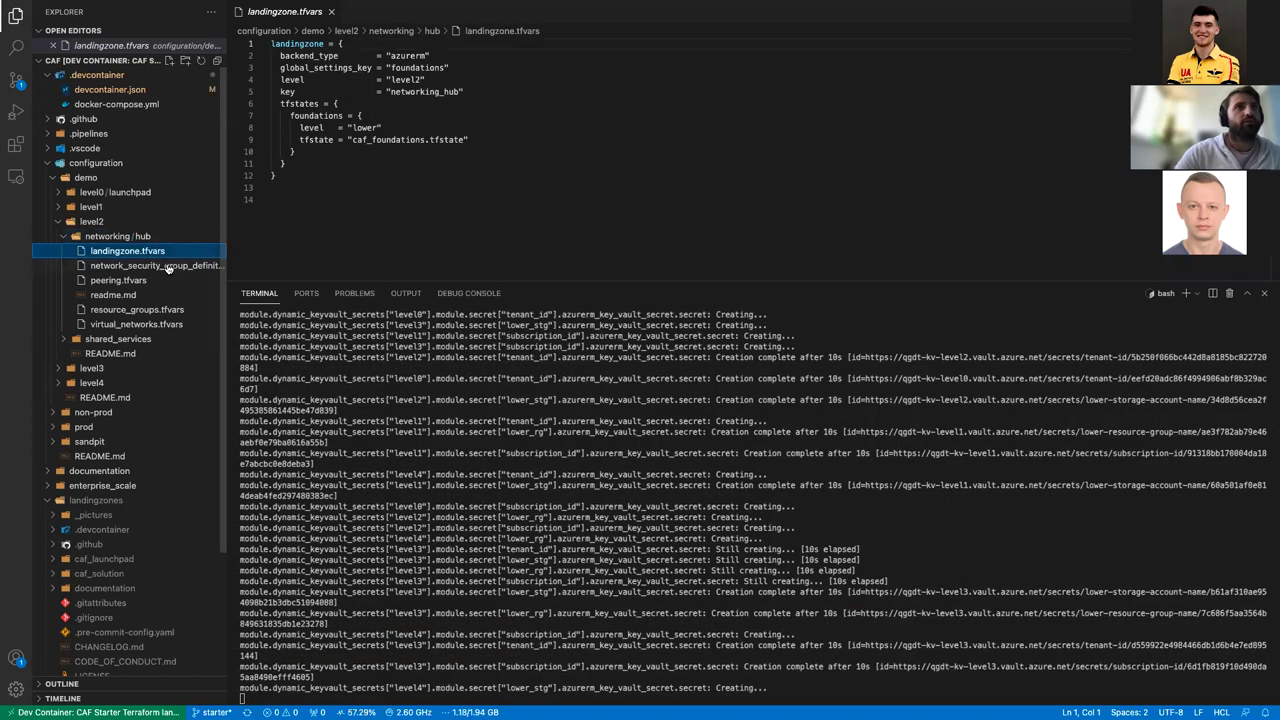
click(168, 267)
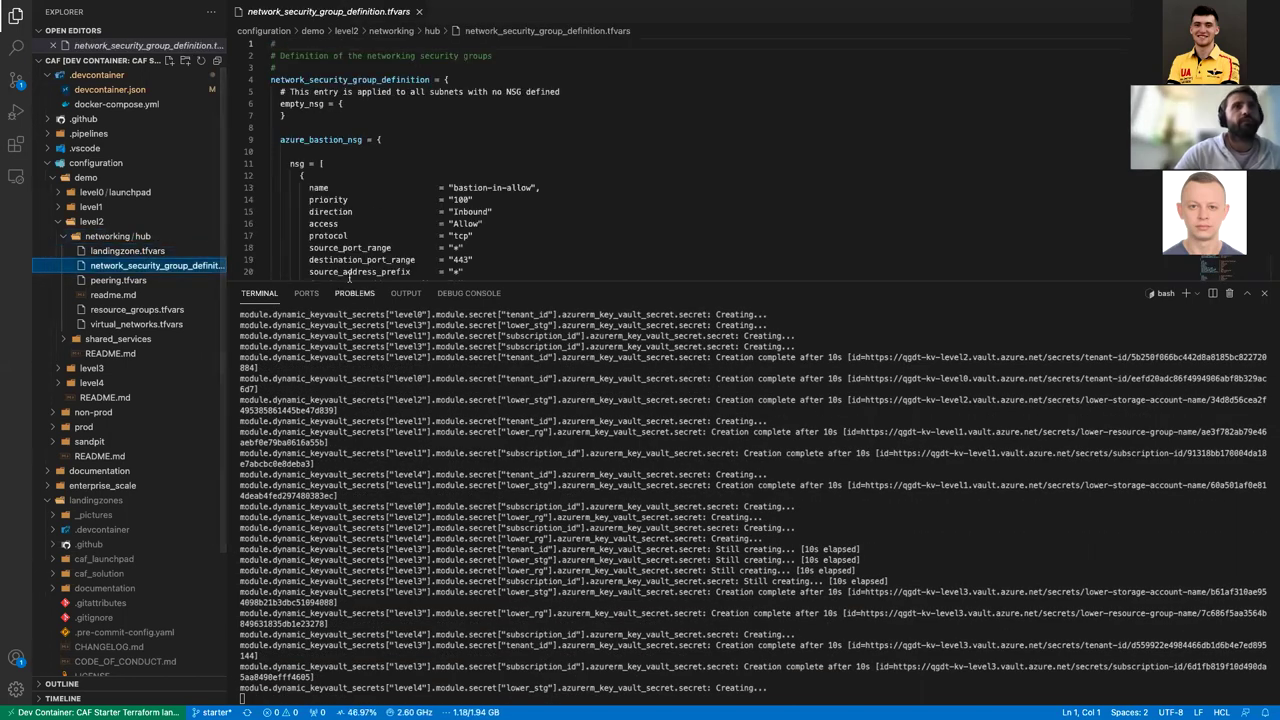
drag(350, 281, 430, 537)
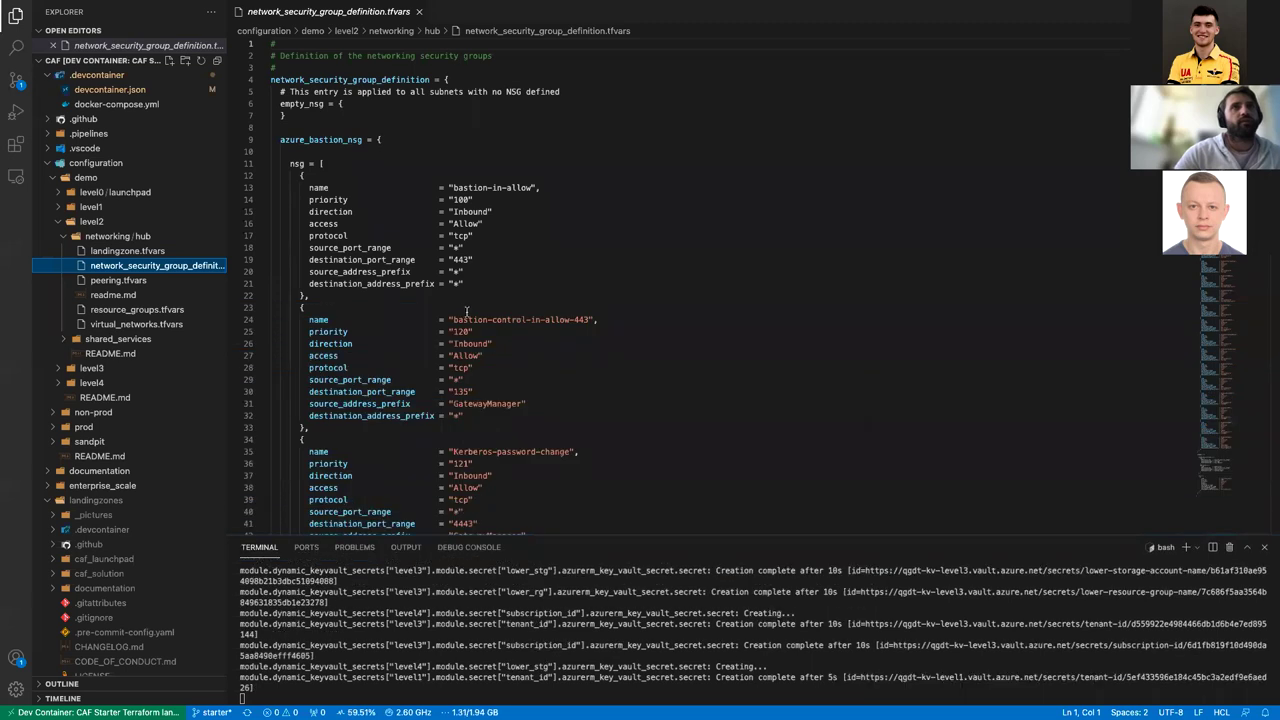